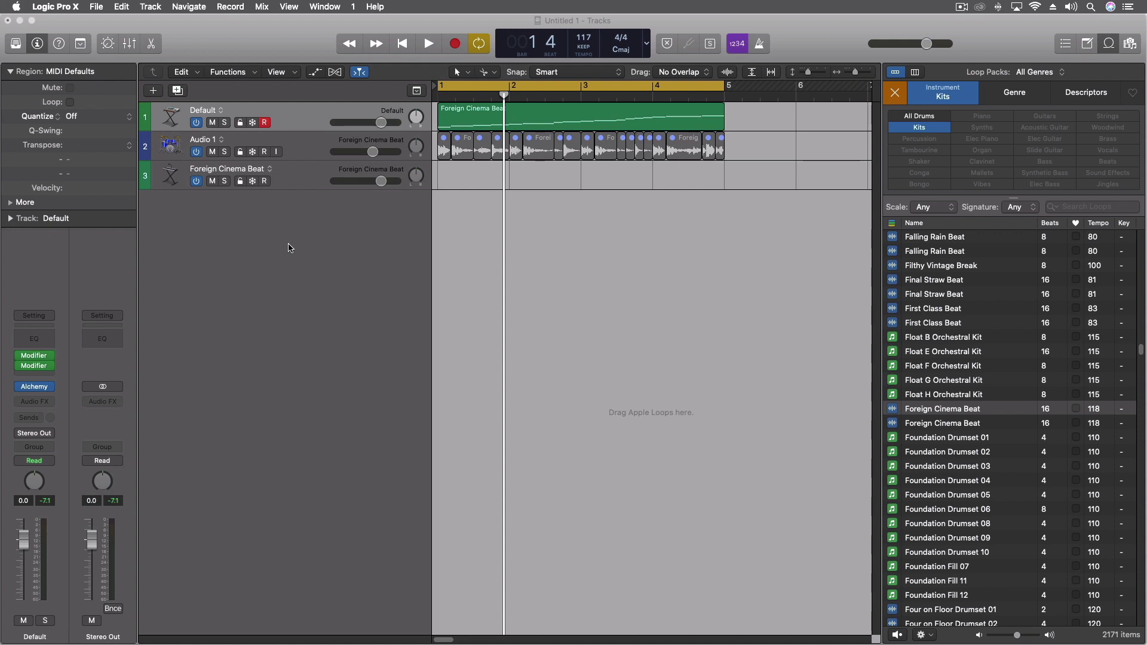
Create a new software instrument track and load the stereo Alchemy synth on it.
click(284, 247)
double_click(284, 247)
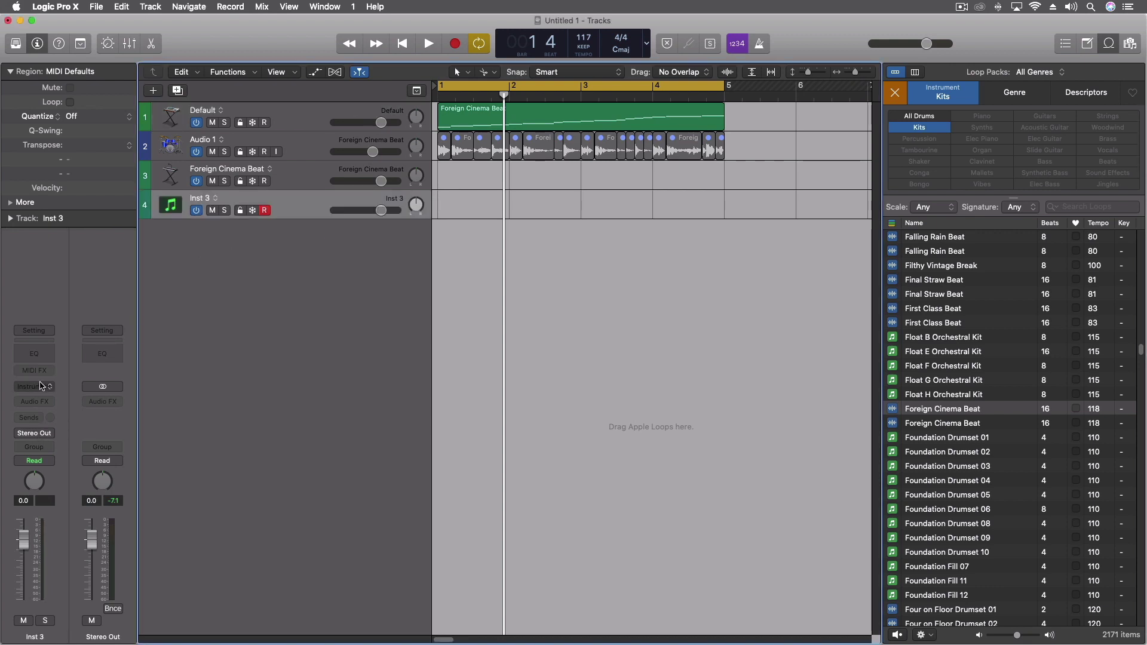
click(39, 391)
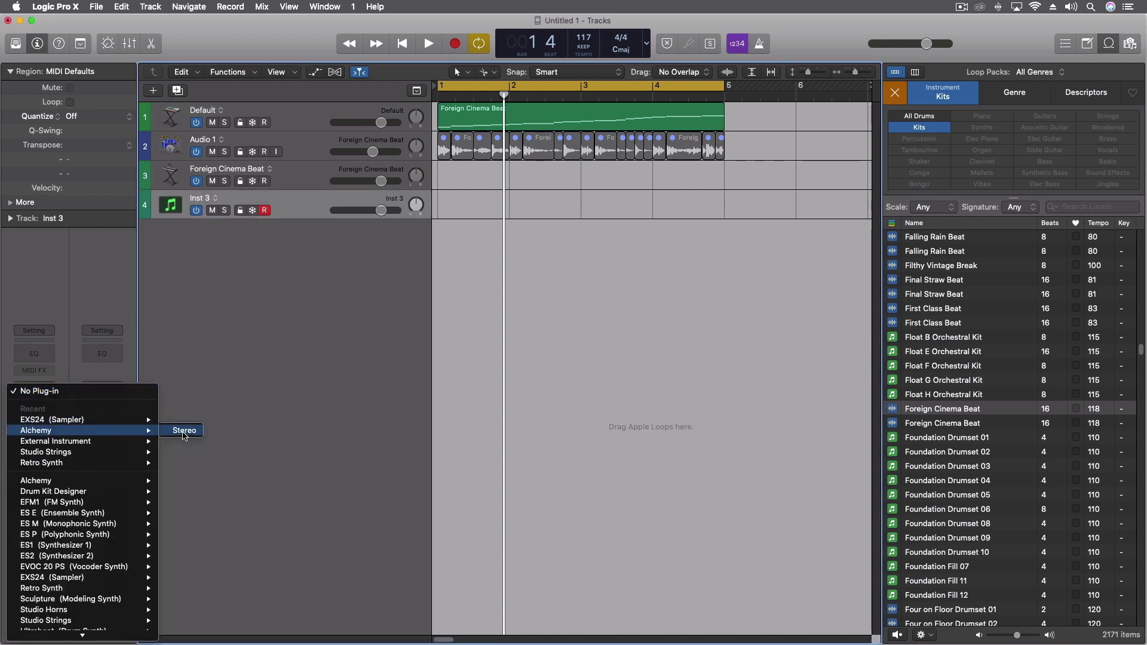
key(Escape)
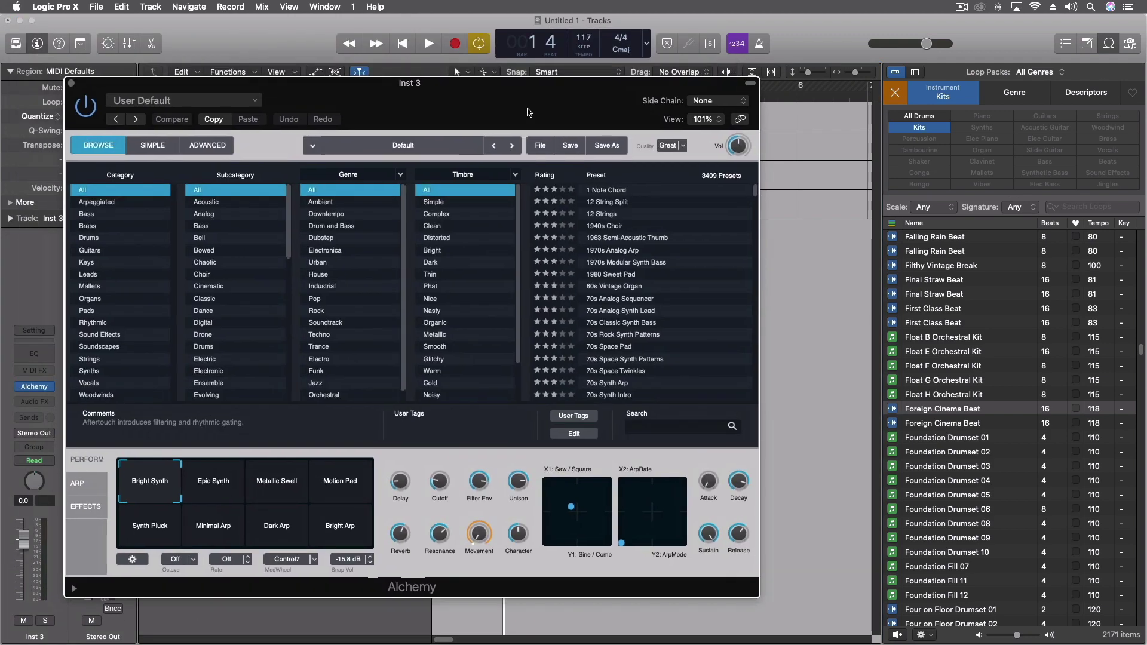
Show Alchemy's advanced view and initialize the preset.
click(206, 146)
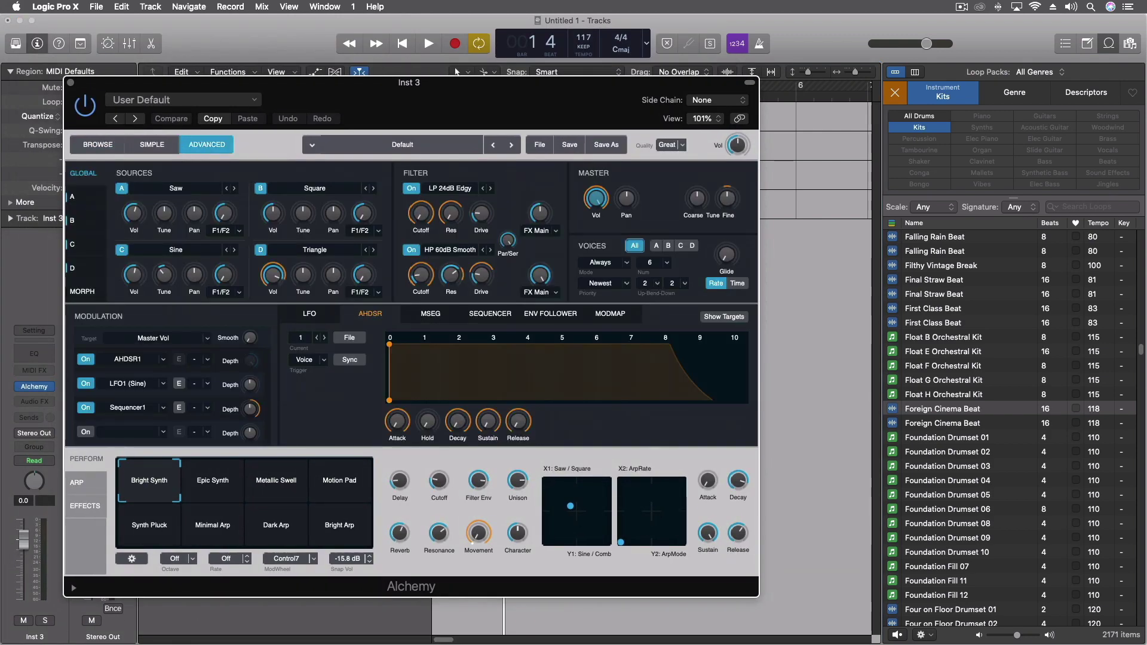
click(539, 145)
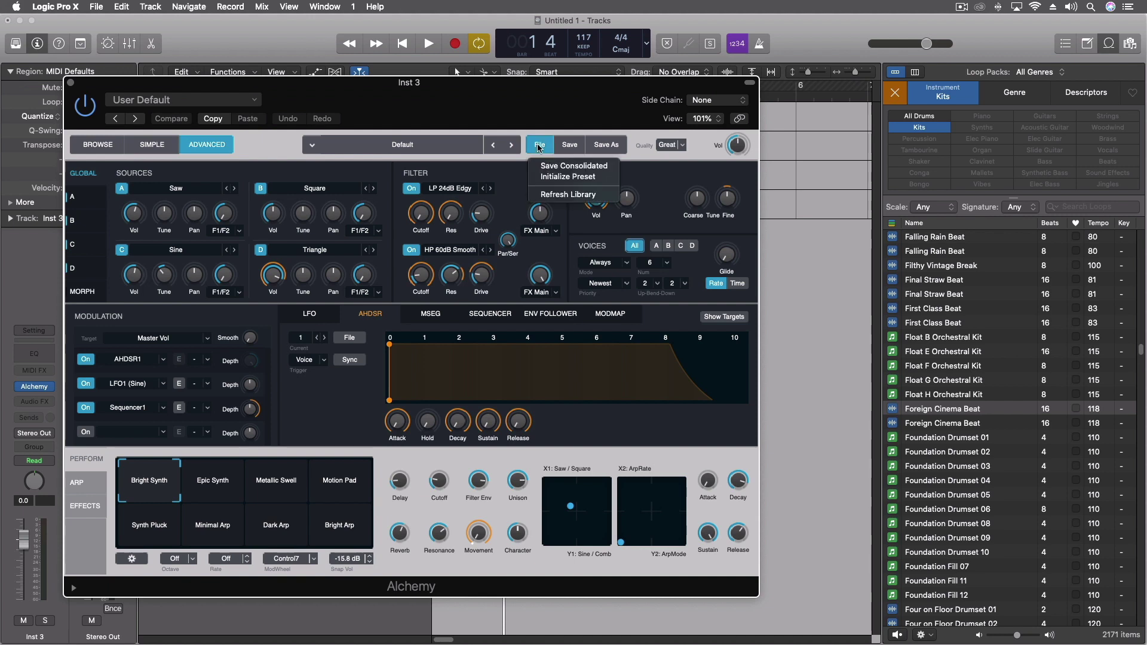
click(556, 177)
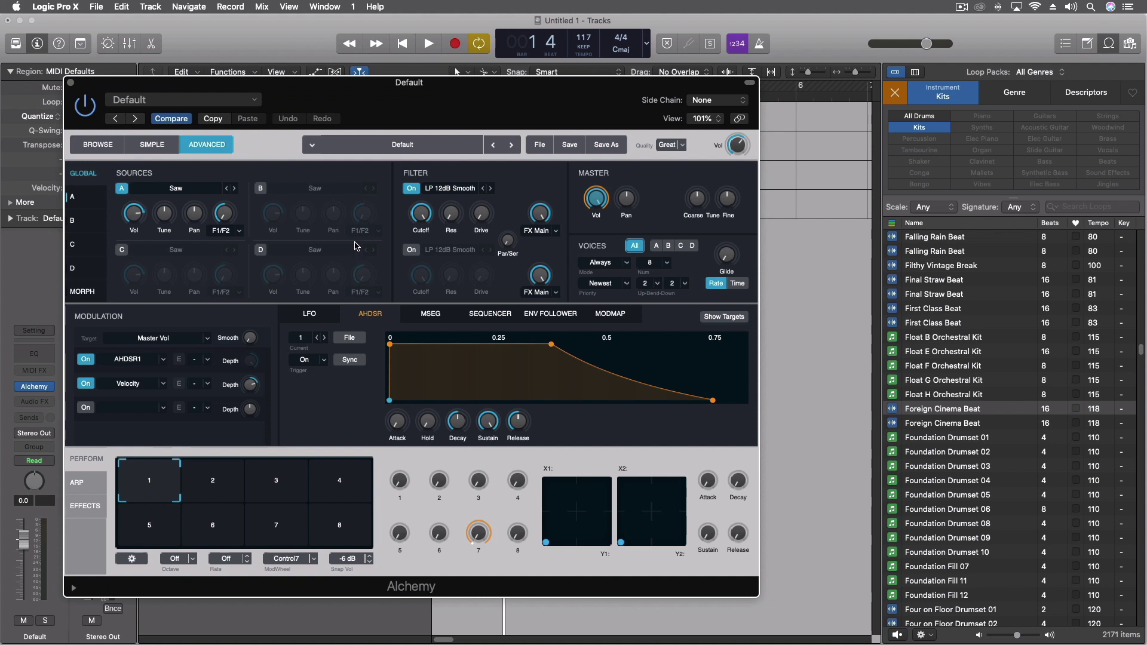
Audition the second Foreign Cinema Beat loop in the loop browser and stop the preview.
click(978, 42)
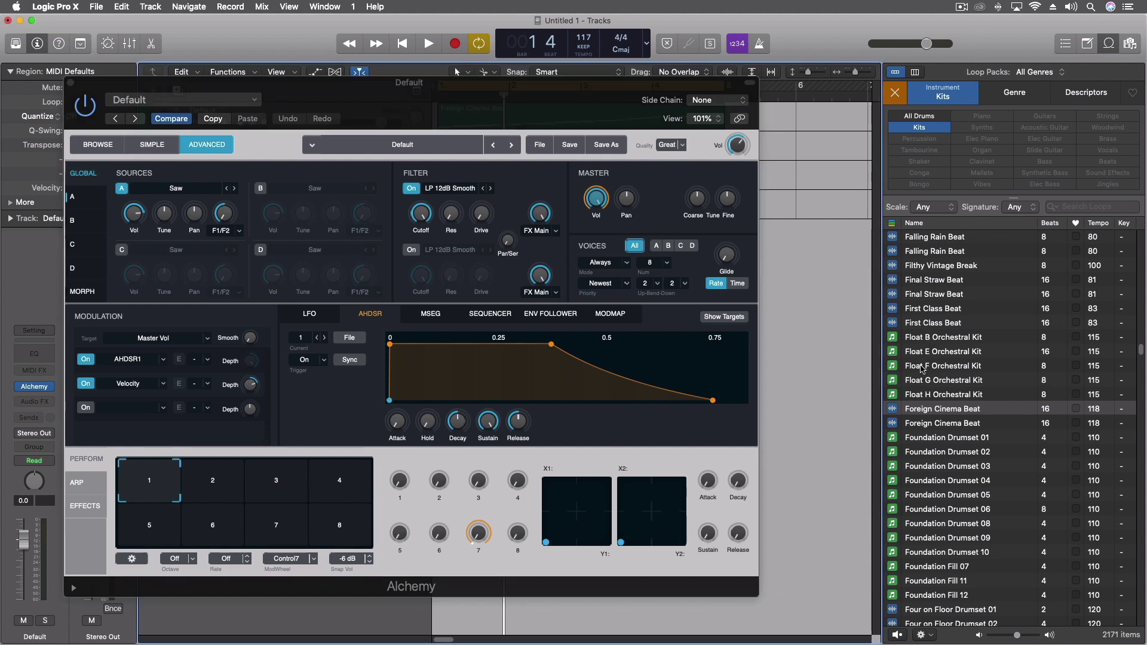
click(925, 424)
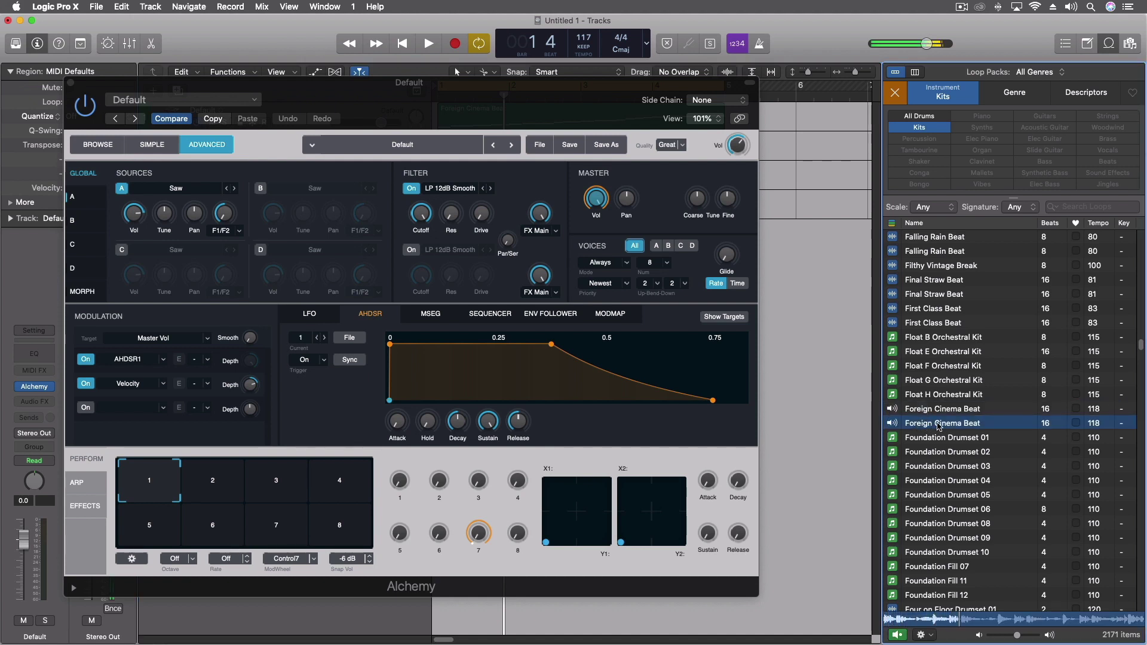
drag(939, 425, 913, 418)
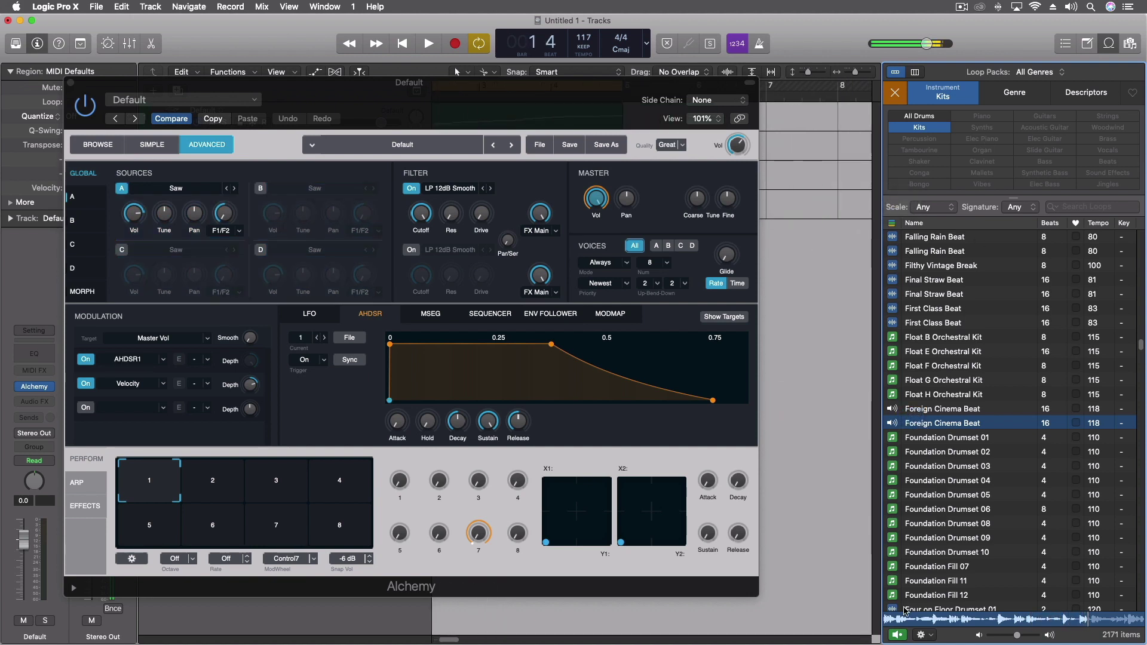
click(897, 634)
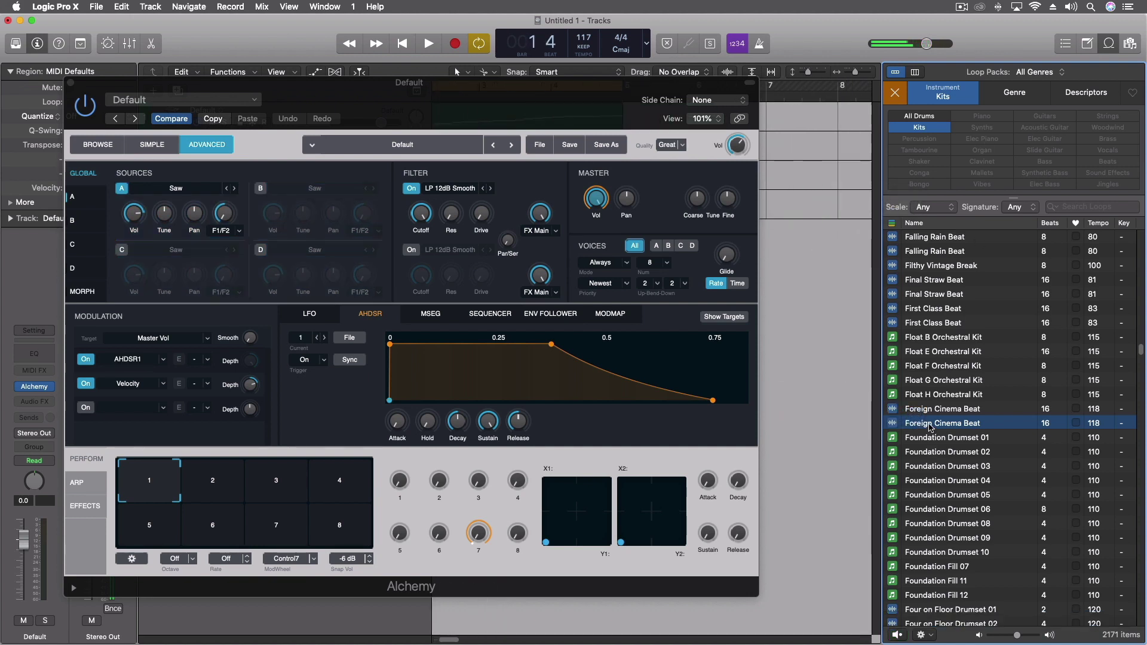
Import the second Foreign Cinema Beat loop into Alchemy's source A as Spectral.
drag(930, 426, 214, 201)
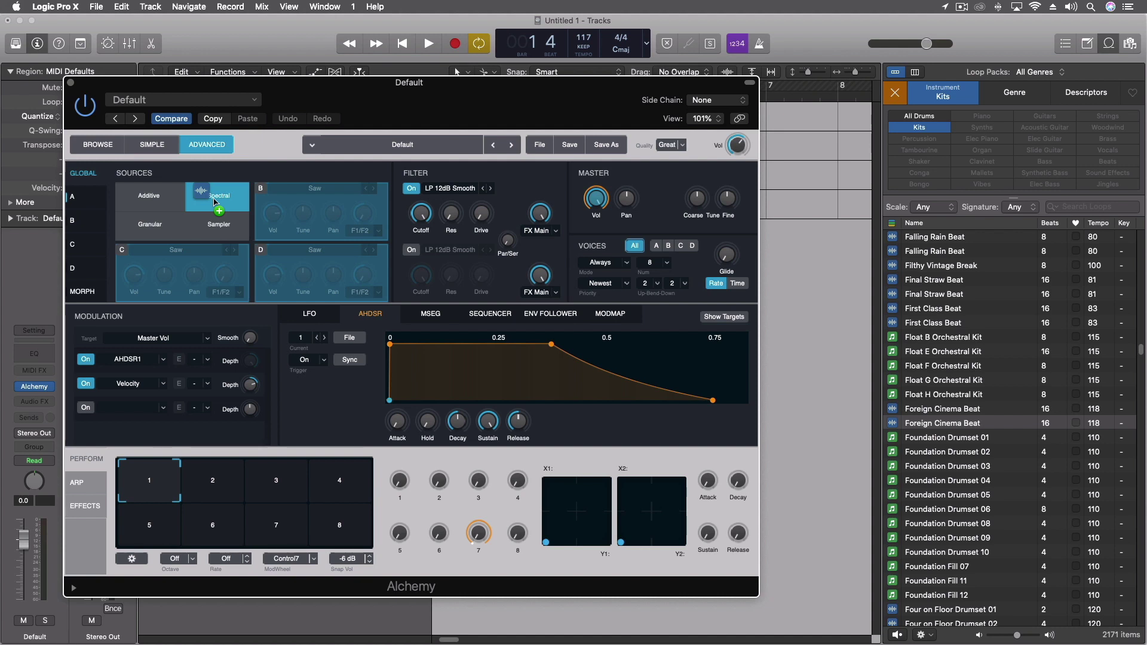
mouse_move(214, 201)
mouse_down()
mouse_move(216, 180)
mouse_move(211, 226)
mouse_move(138, 233)
mouse_move(163, 204)
mouse_move(203, 191)
mouse_move(215, 202)
mouse_up()
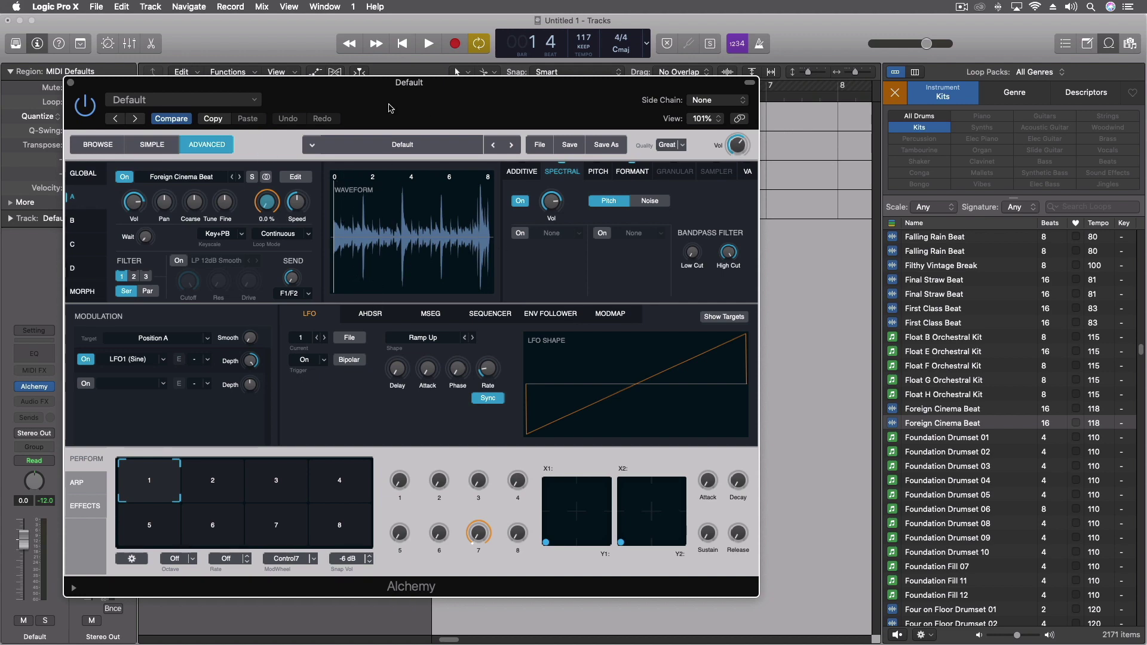
drag(390, 106, 476, 138)
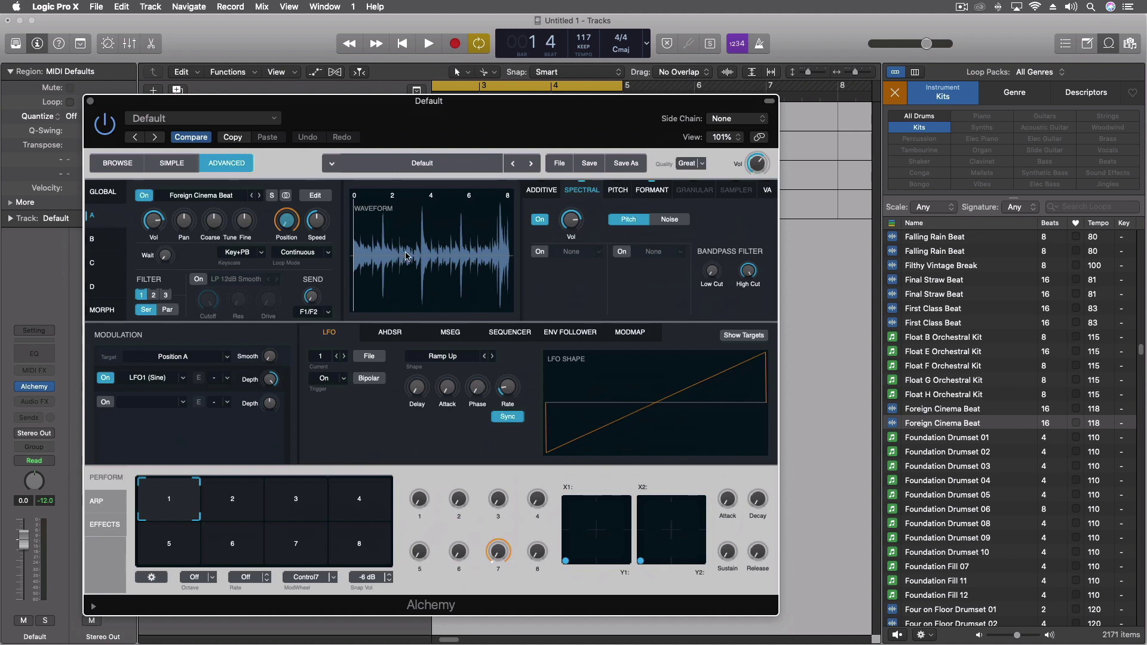
drag(461, 132, 782, 75)
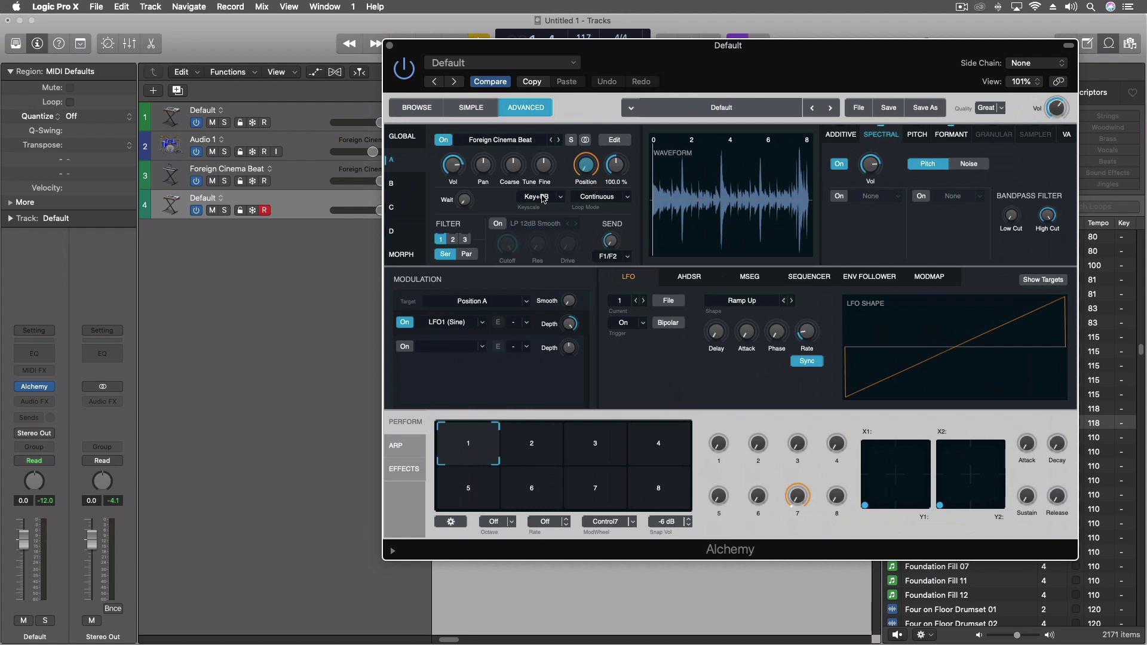
drag(511, 54, 467, 141)
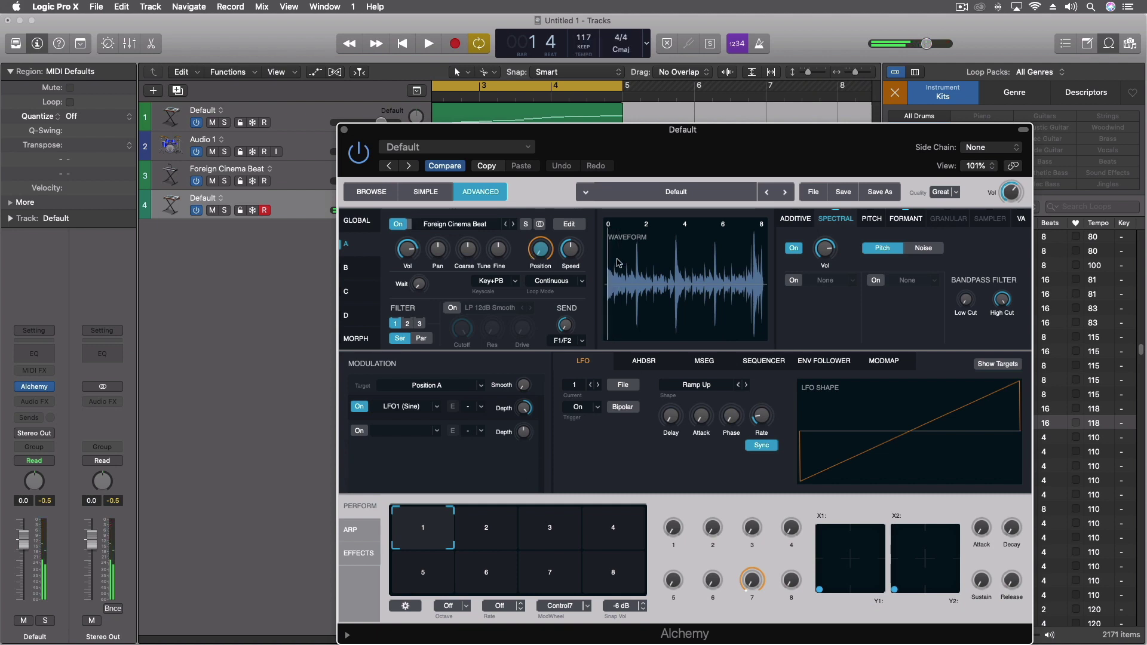
drag(715, 143, 681, 121)
mouse_move(373, 195)
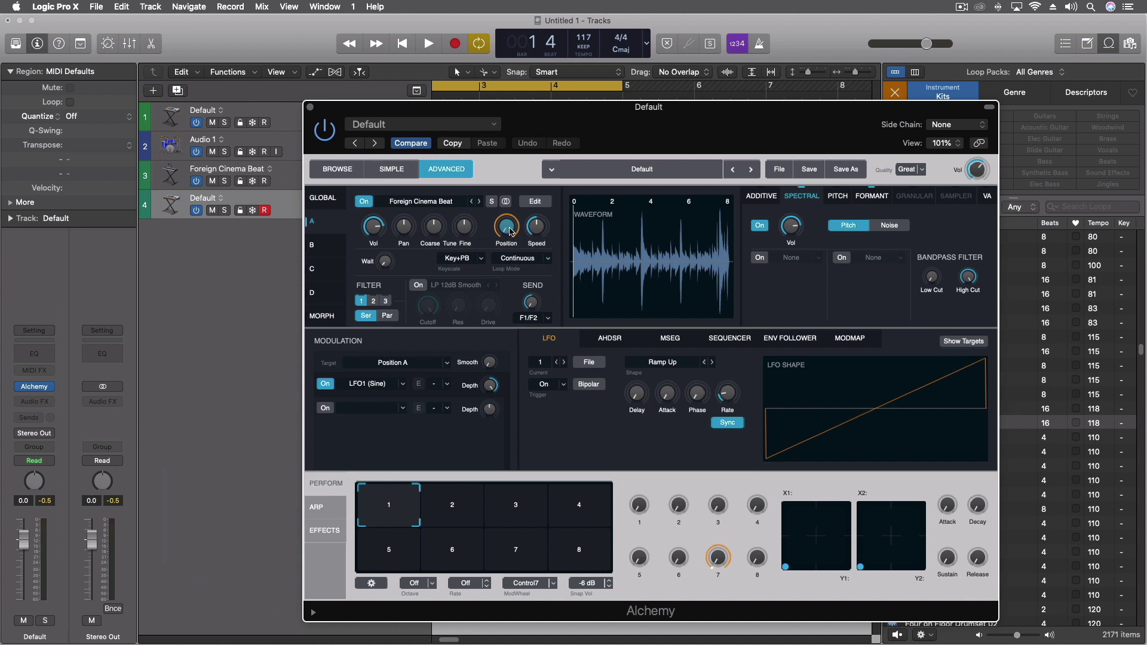
Insert a Modifier MIDI effect on the new Alchemy track, moving the synth window clear of the channel strip.
drag(519, 121, 616, 103)
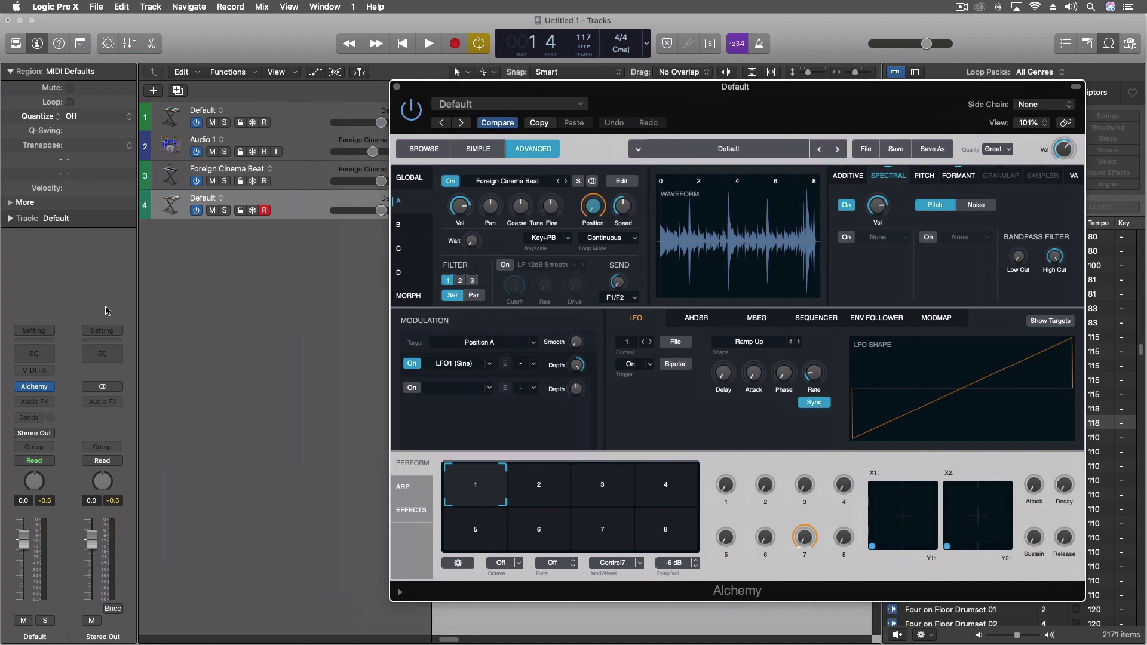
click(42, 371)
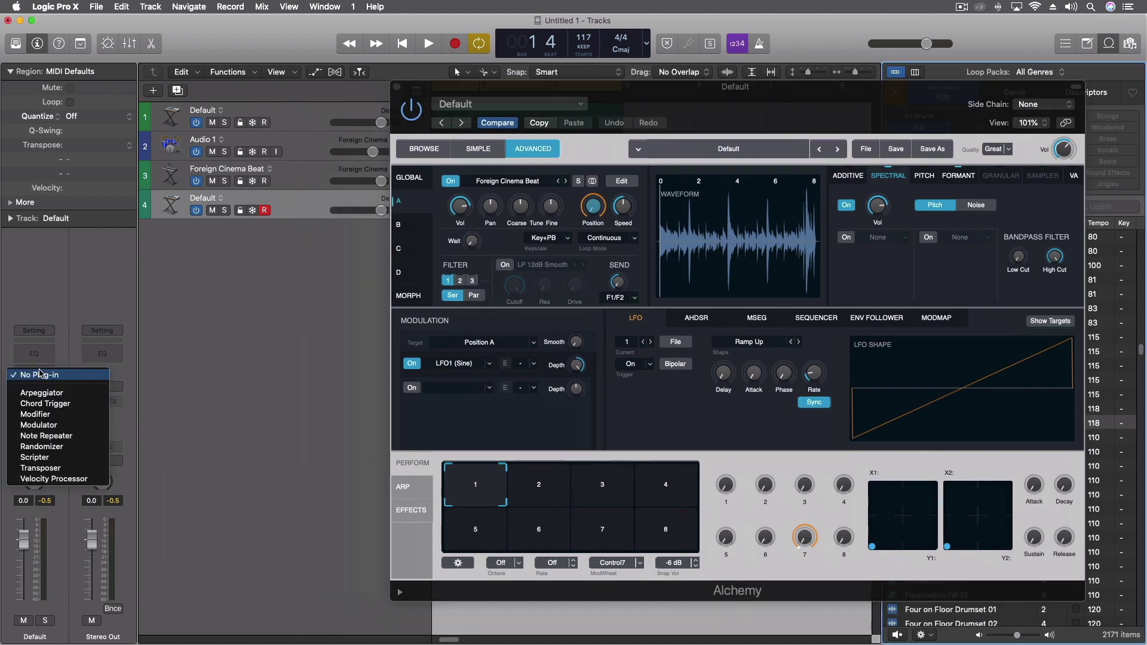
click(62, 415)
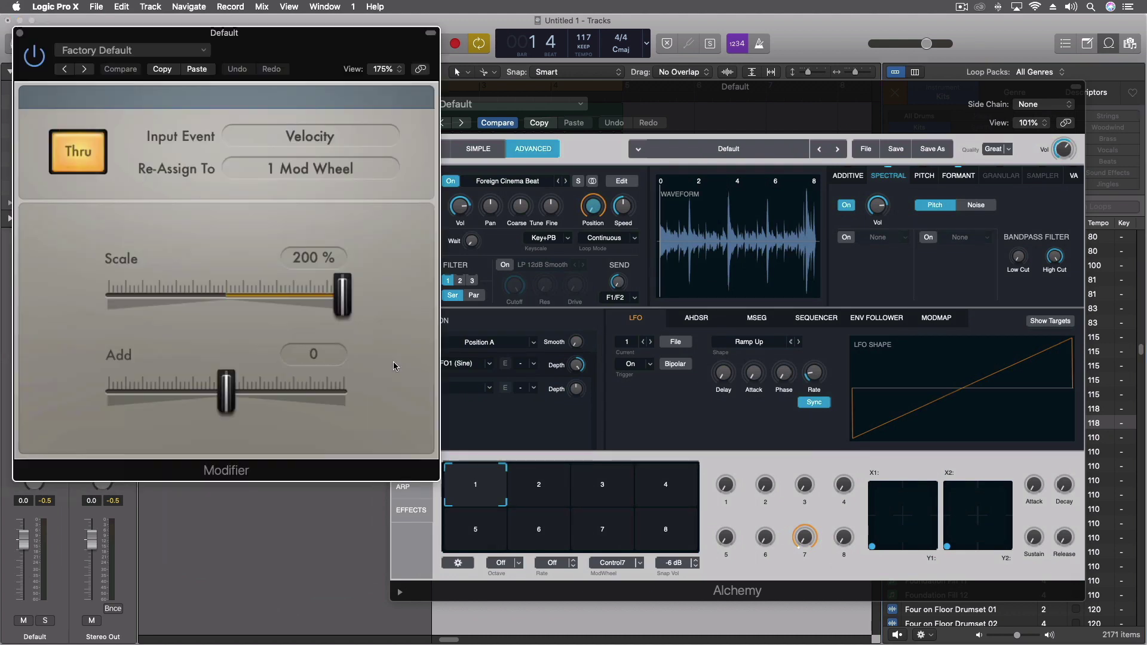
Set the Modifier's input event to Note Number and re-assign it to Alchemy's Position A by learning the plug-in parameter.
click(326, 138)
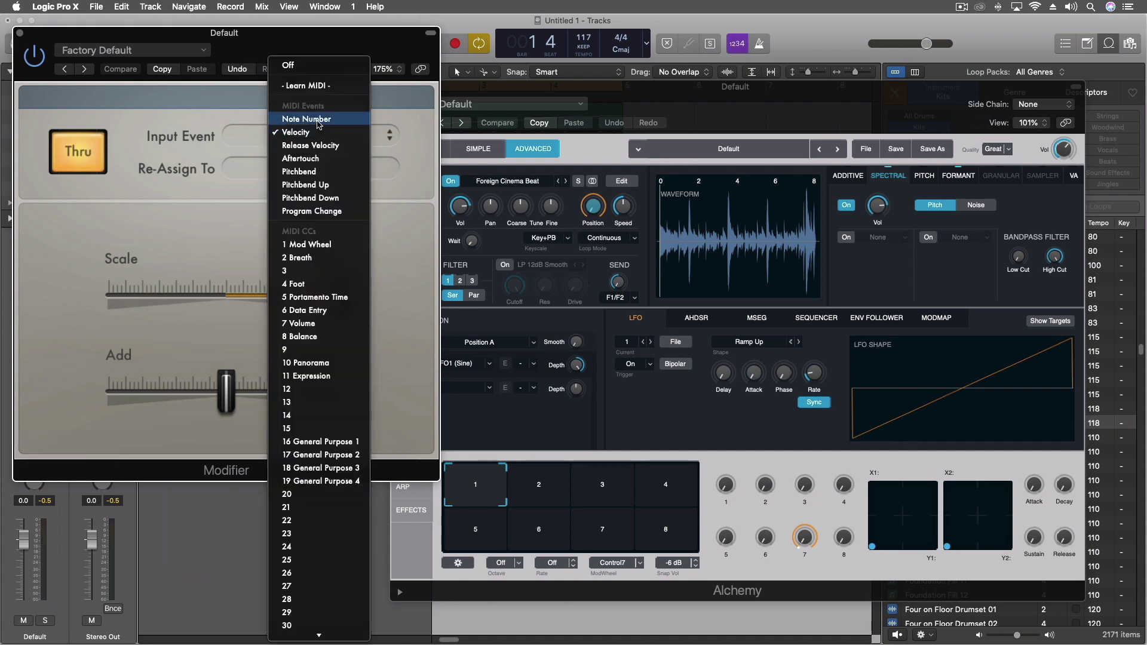
click(318, 121)
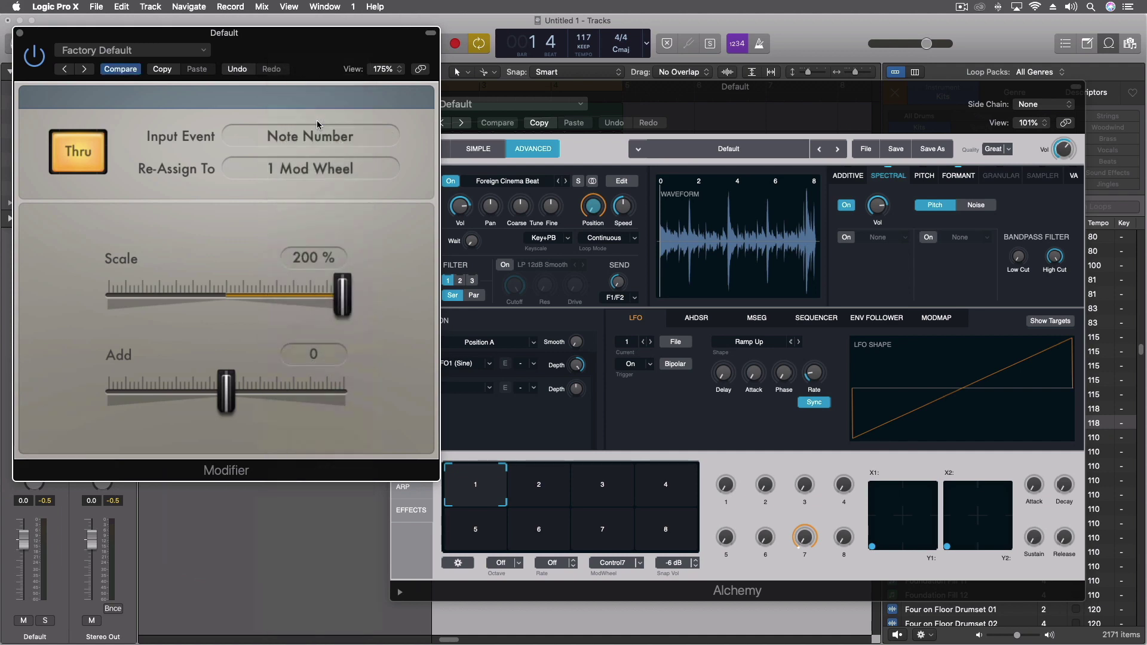
click(305, 171)
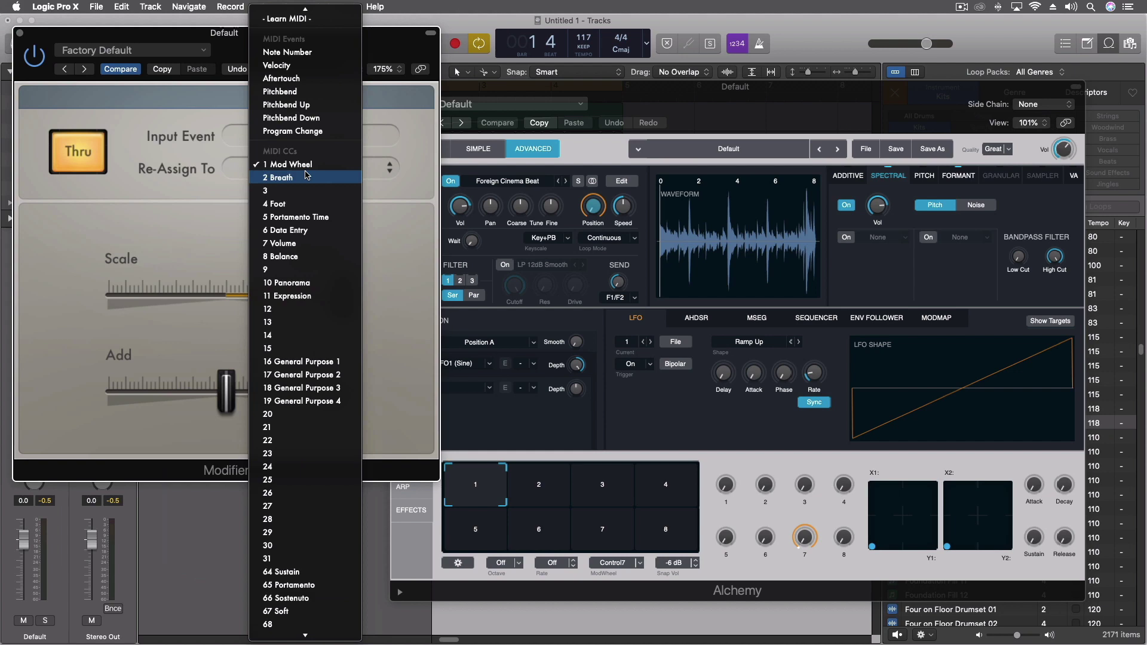
mouse_move(304, 10)
click(299, 34)
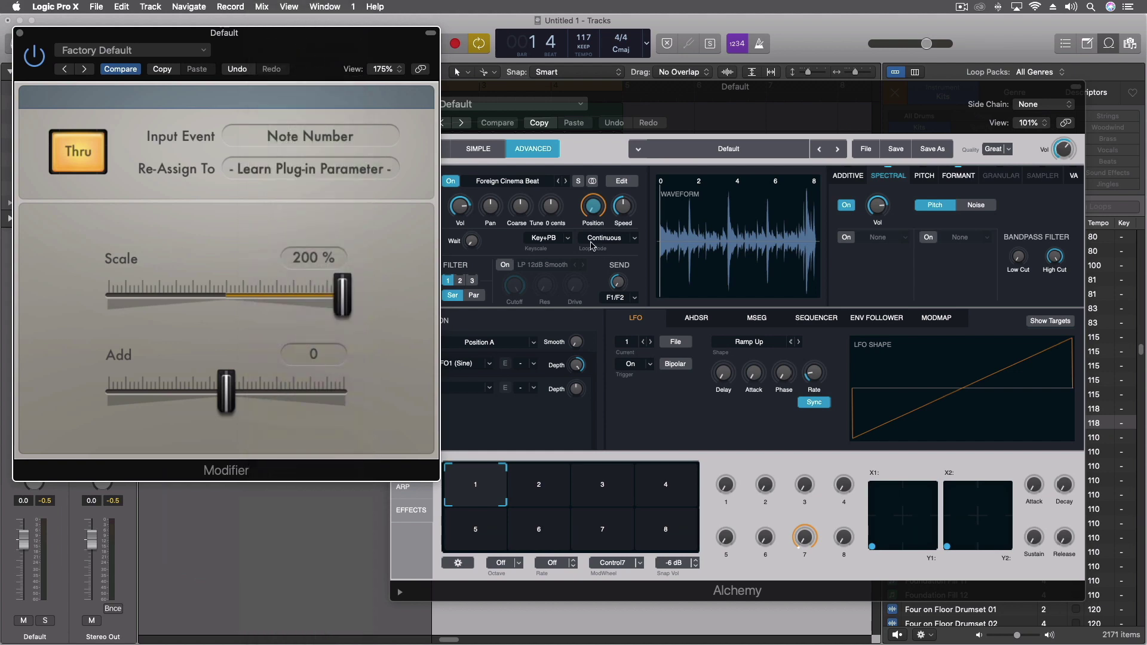
click(598, 217)
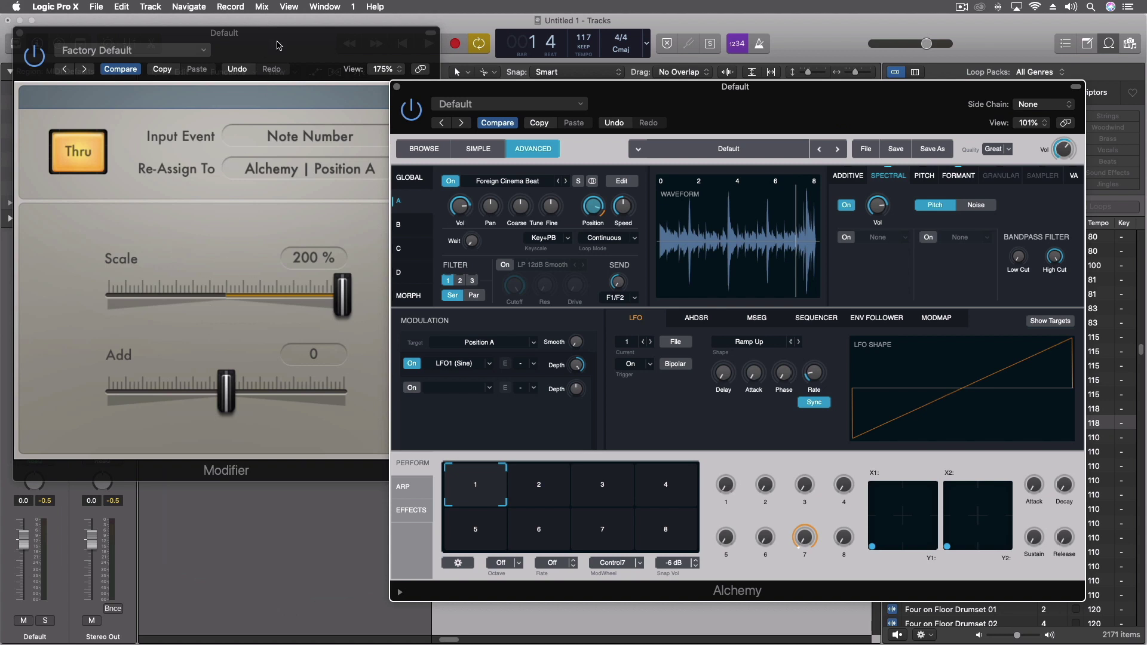
Move the first Modifier window aside and insert a second Modifier after it on the same track.
drag(277, 45, 376, 62)
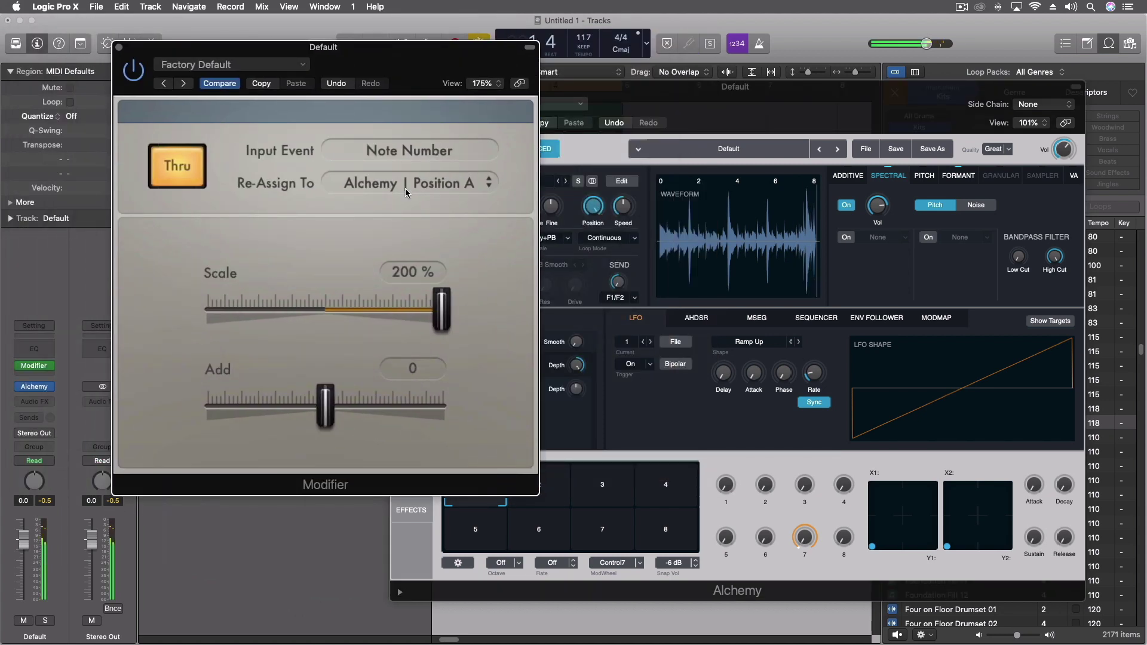
drag(388, 46, 826, 79)
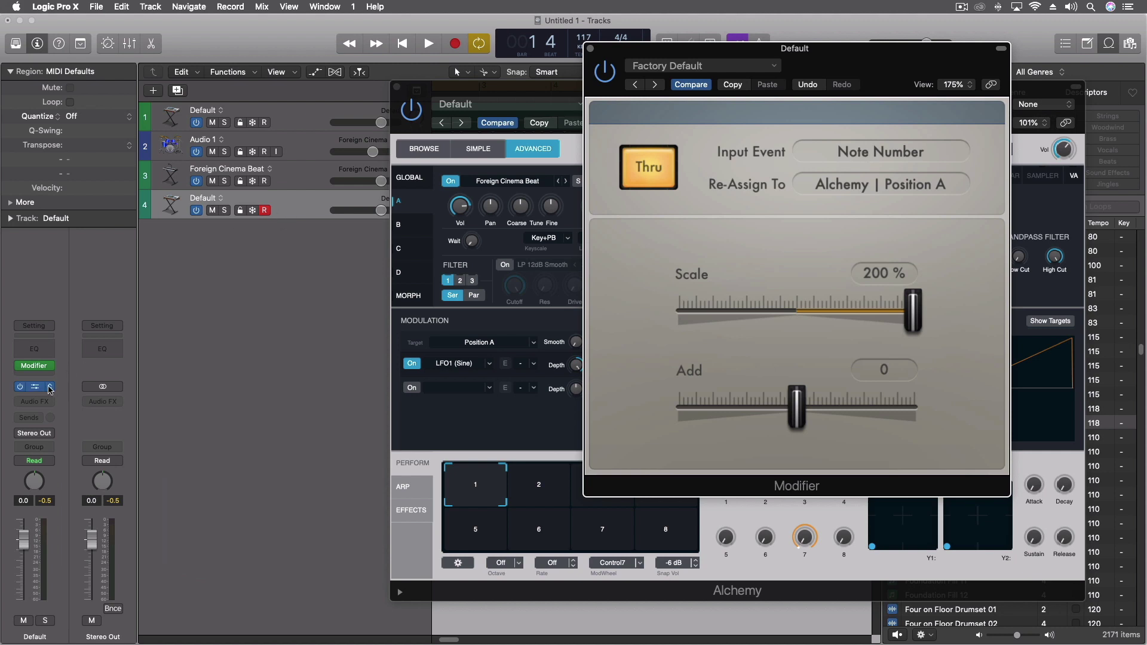
click(36, 366)
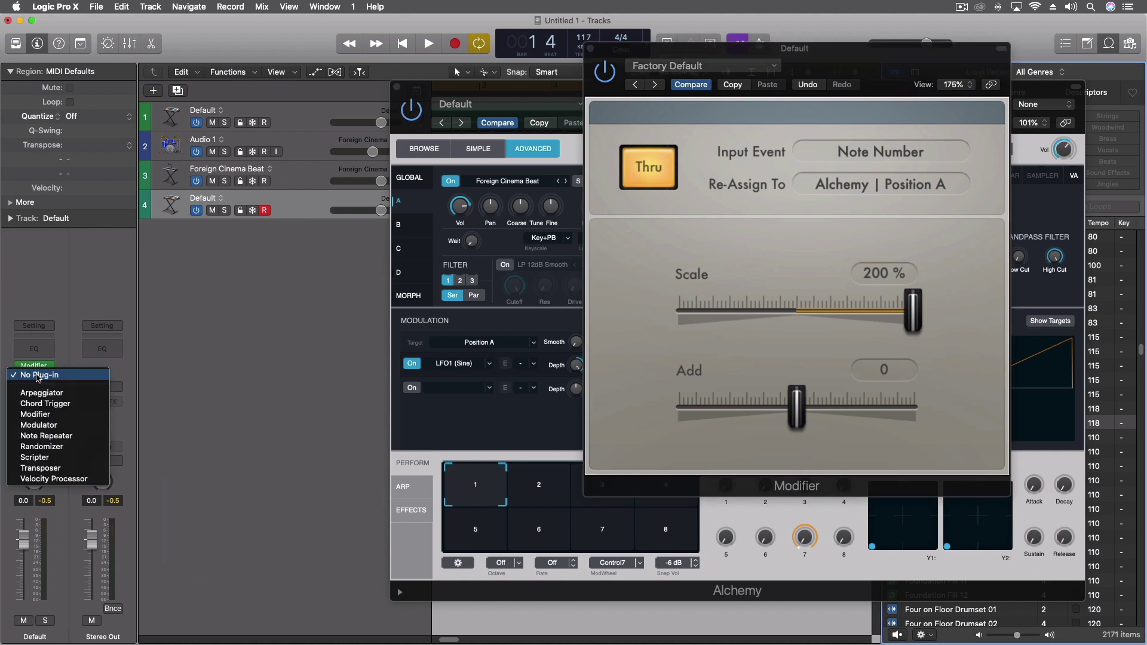
click(36, 414)
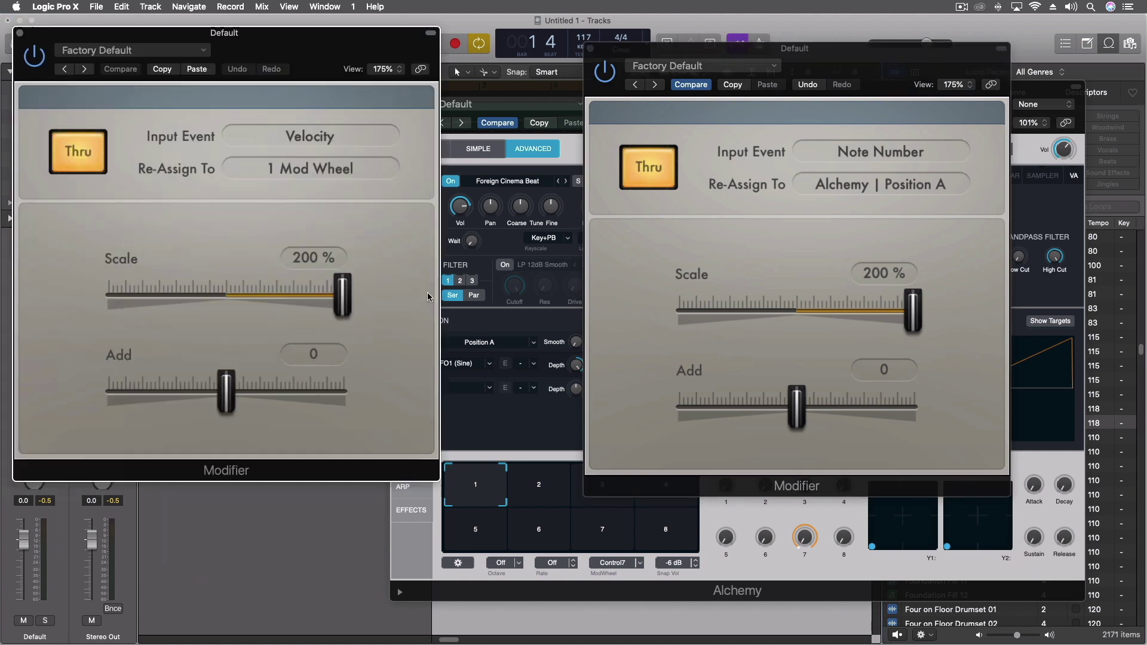
Turn off Thru in the second Modifier and set both Input Event and Re-Assign To to Note Number.
click(74, 153)
click(305, 135)
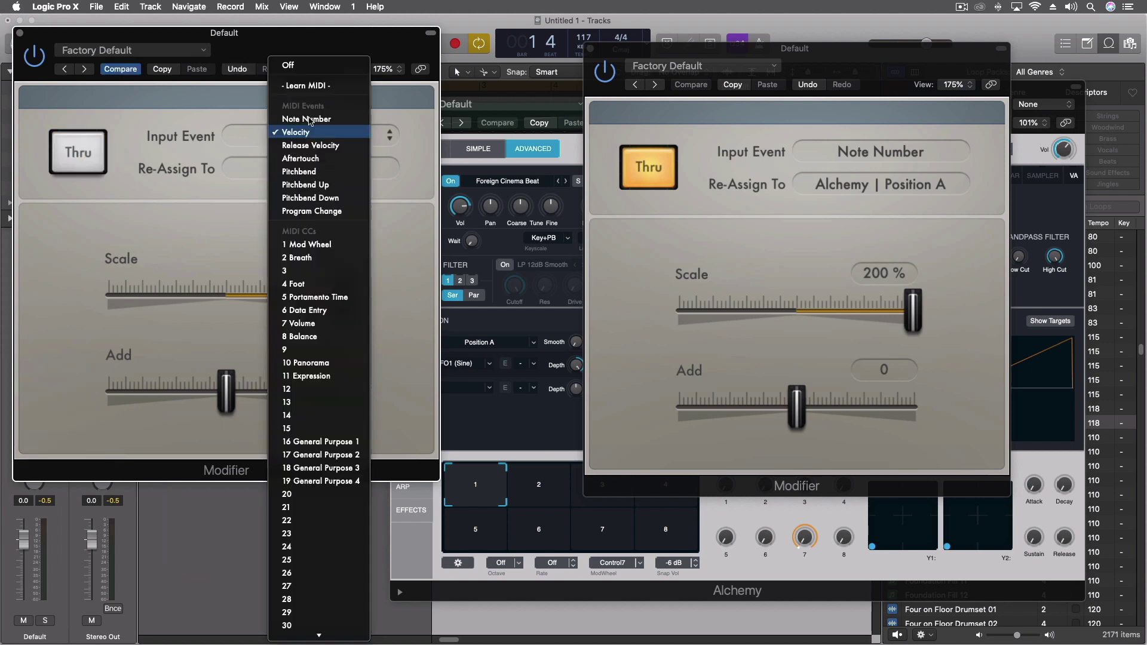
click(326, 122)
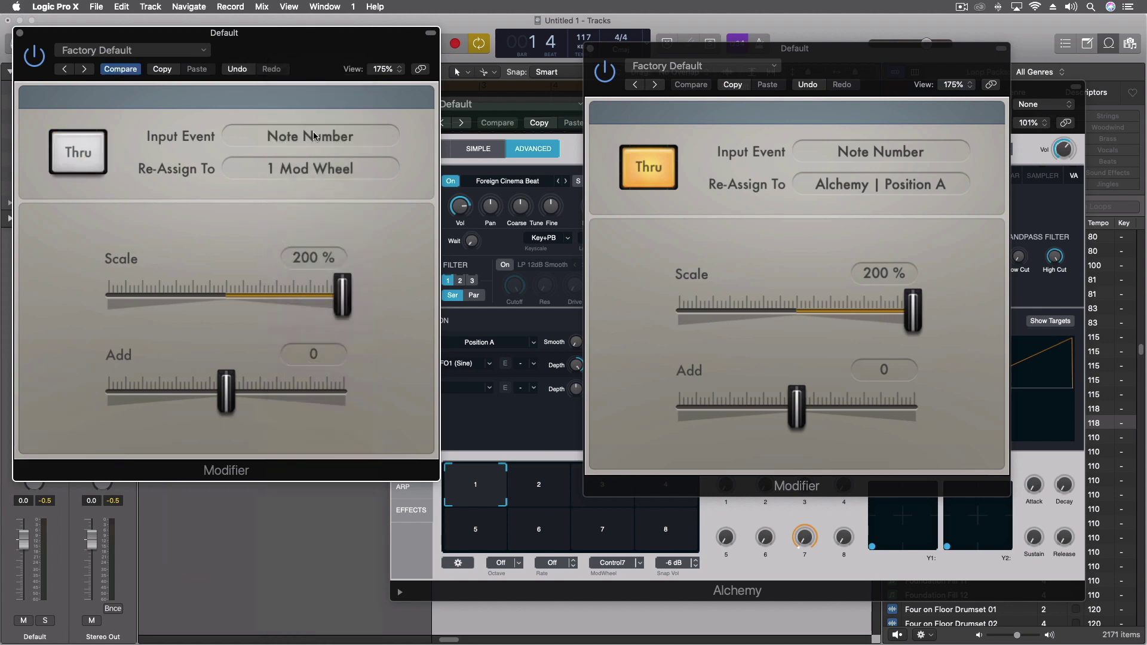
click(311, 171)
click(309, 53)
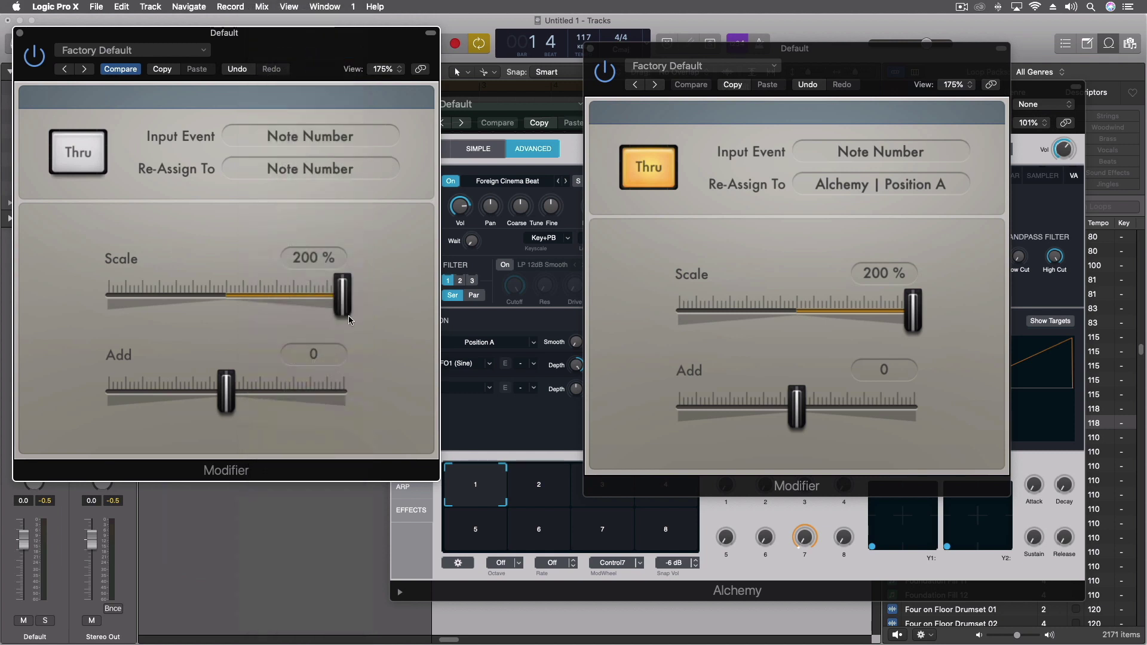
Set the second Modifier's Scale to 0 % and Add to 60, and close its window.
drag(345, 308, 226, 301)
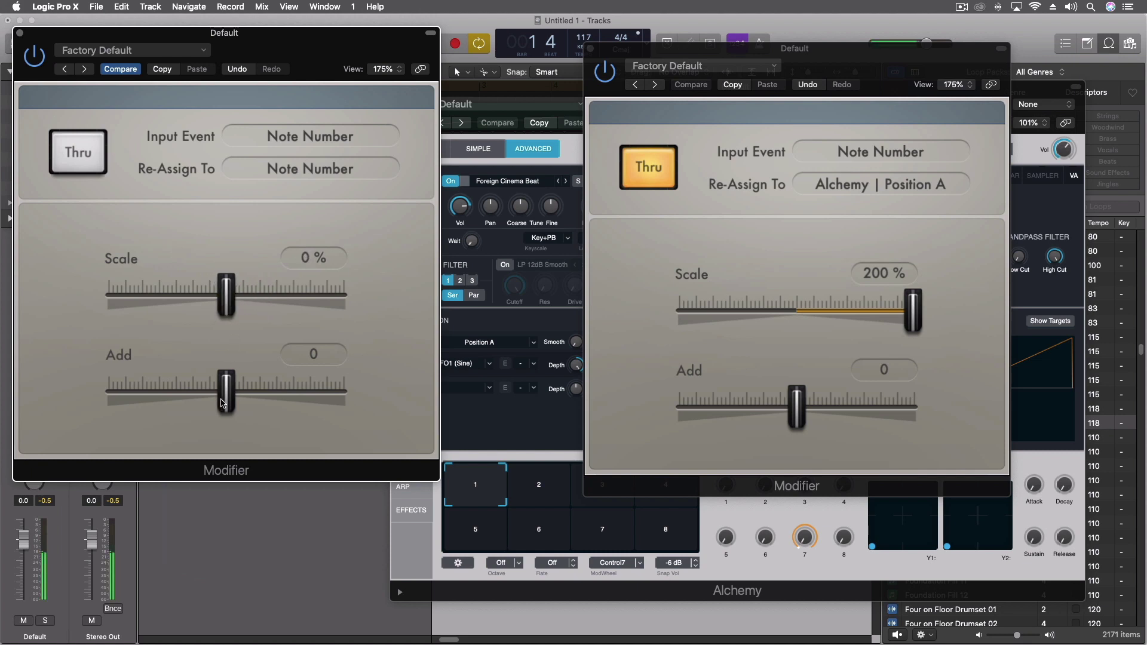
drag(226, 406, 282, 405)
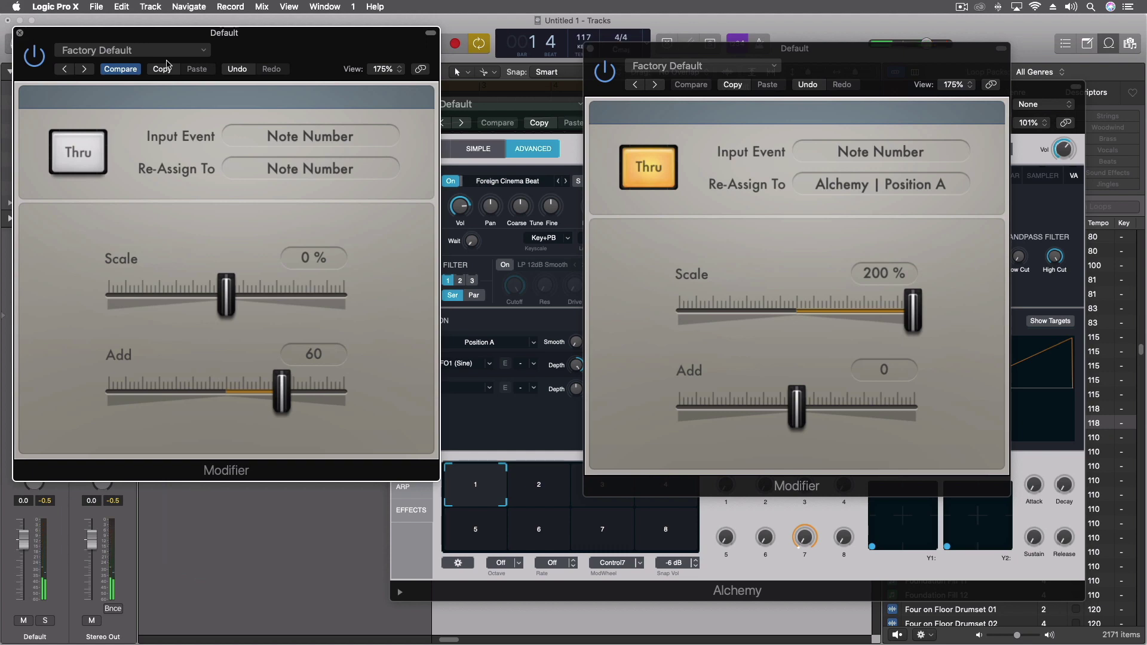
click(18, 33)
Set Add to -86 in the first Modifier, placing its window so Alchemy's waveform stays in view.
drag(691, 53, 114, 183)
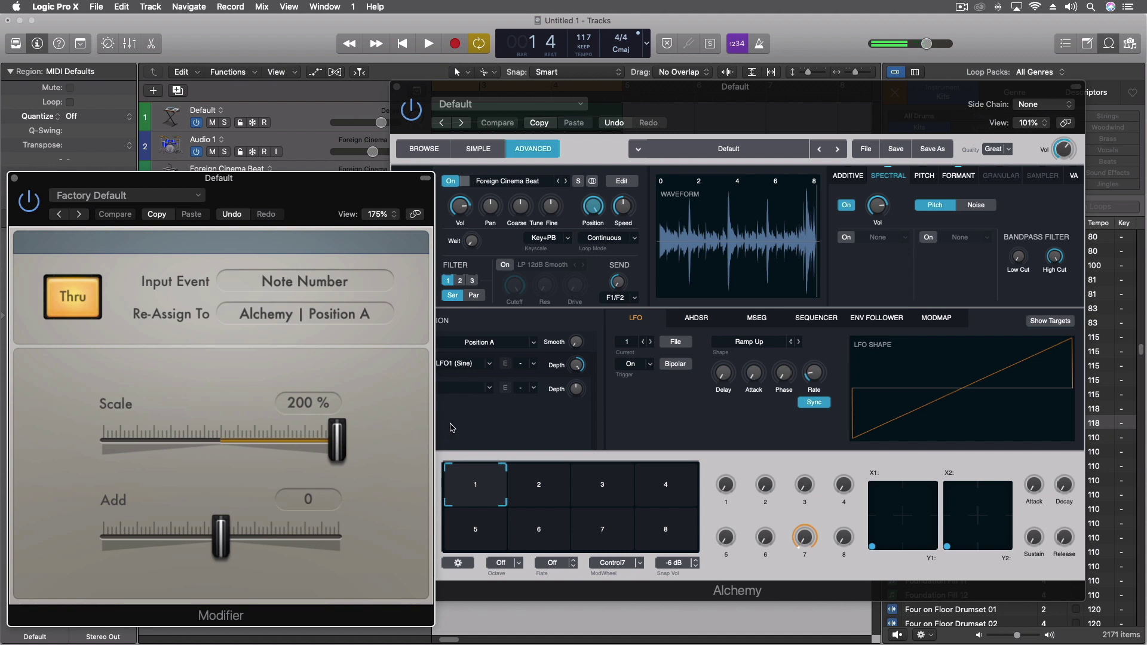
drag(214, 537, 148, 550)
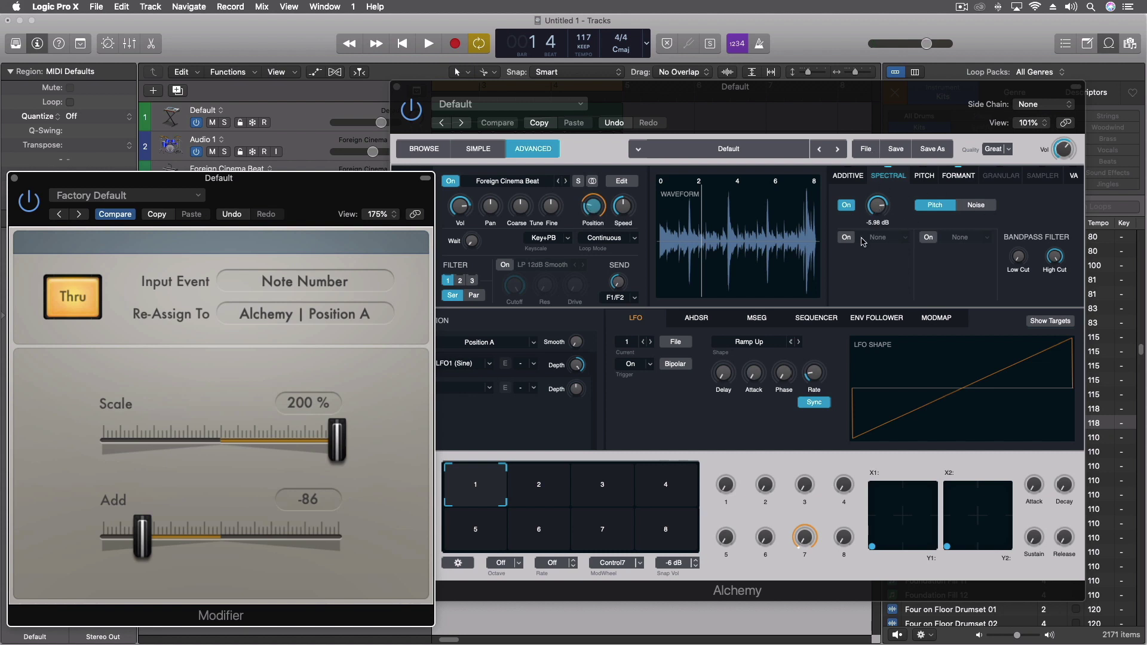
Turn on source A's first spectral effect, set it to Bloom, and try out its Shift control.
click(842, 238)
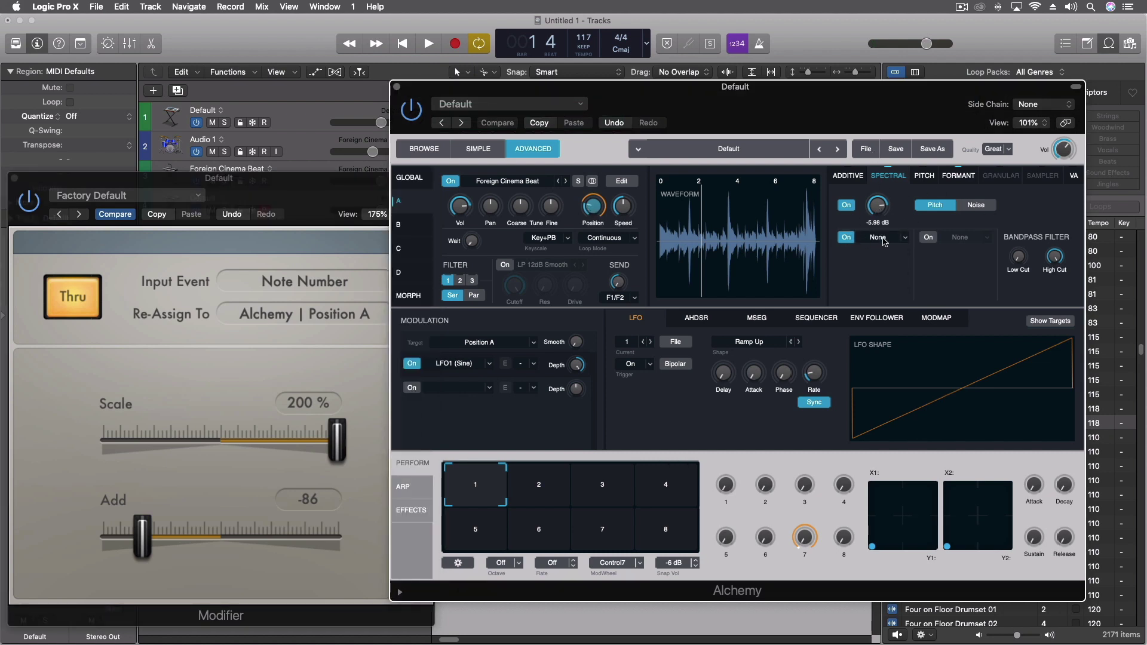
click(882, 242)
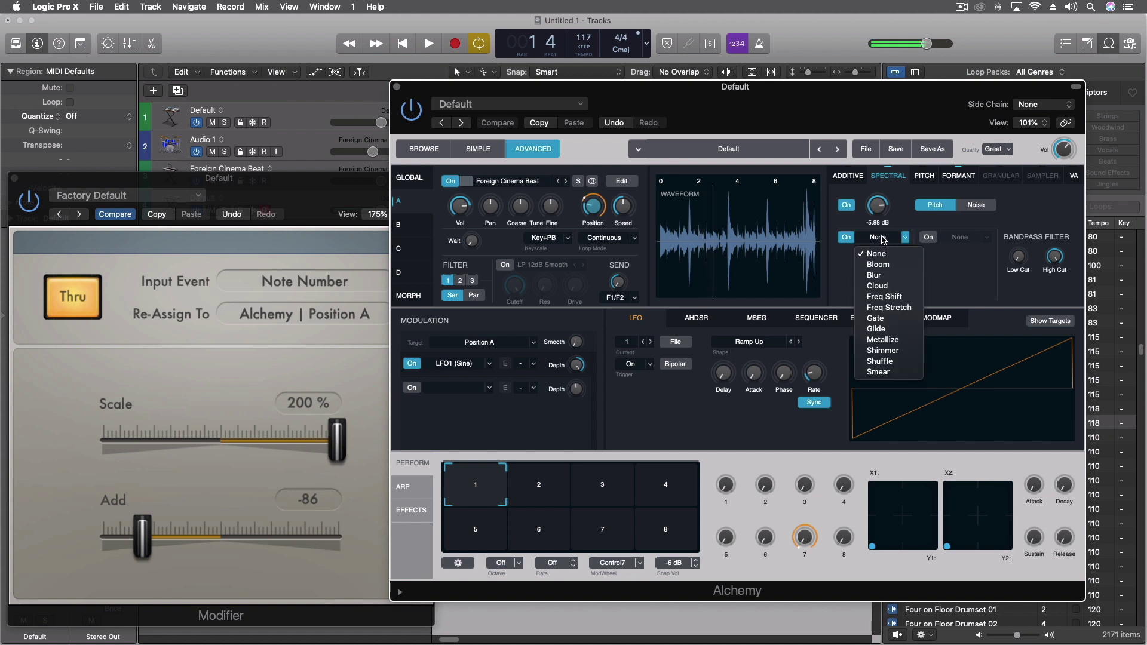
click(878, 267)
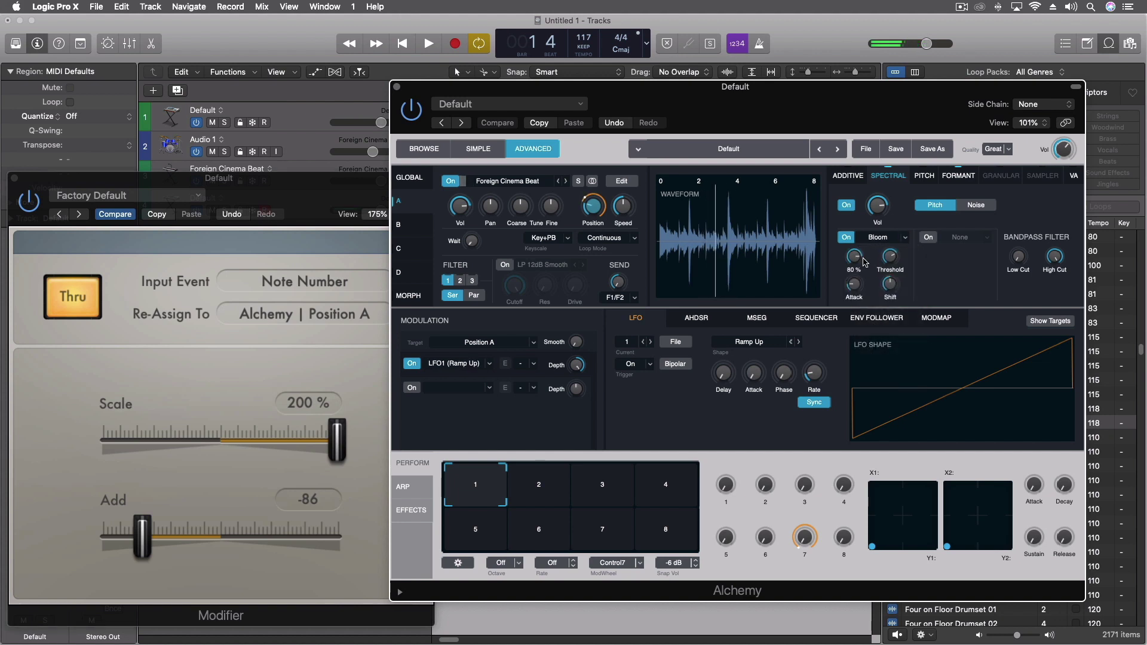
click(889, 282)
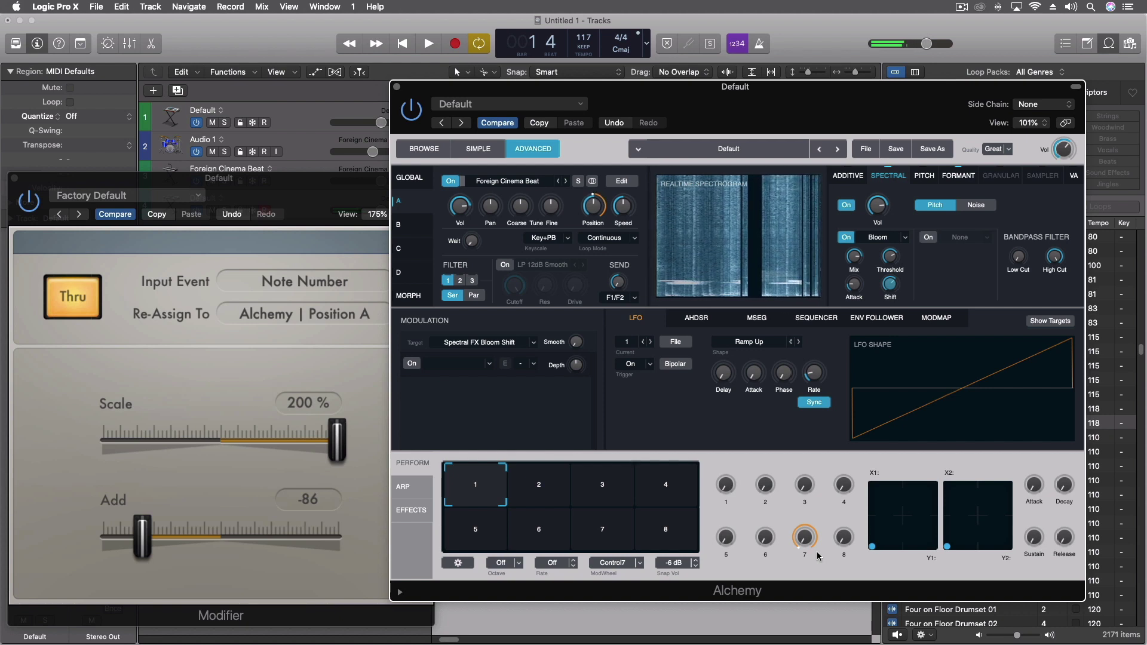
Try Glide as source A's spectral effect, and replace it with Smear.
click(884, 237)
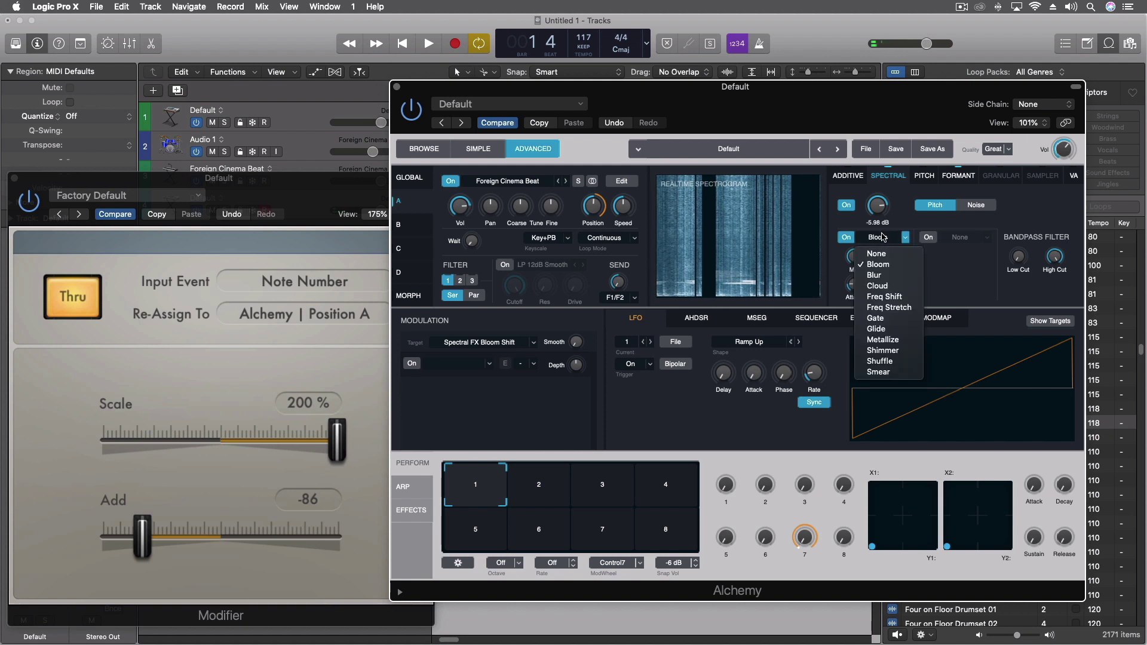
click(876, 329)
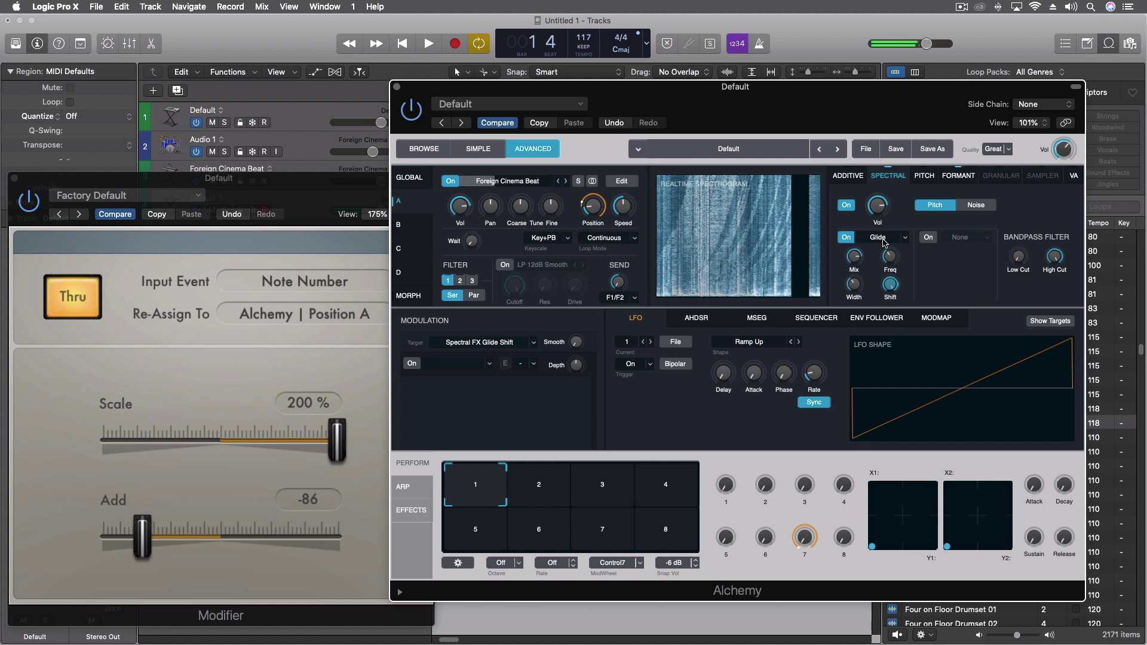
mouse_move(883, 249)
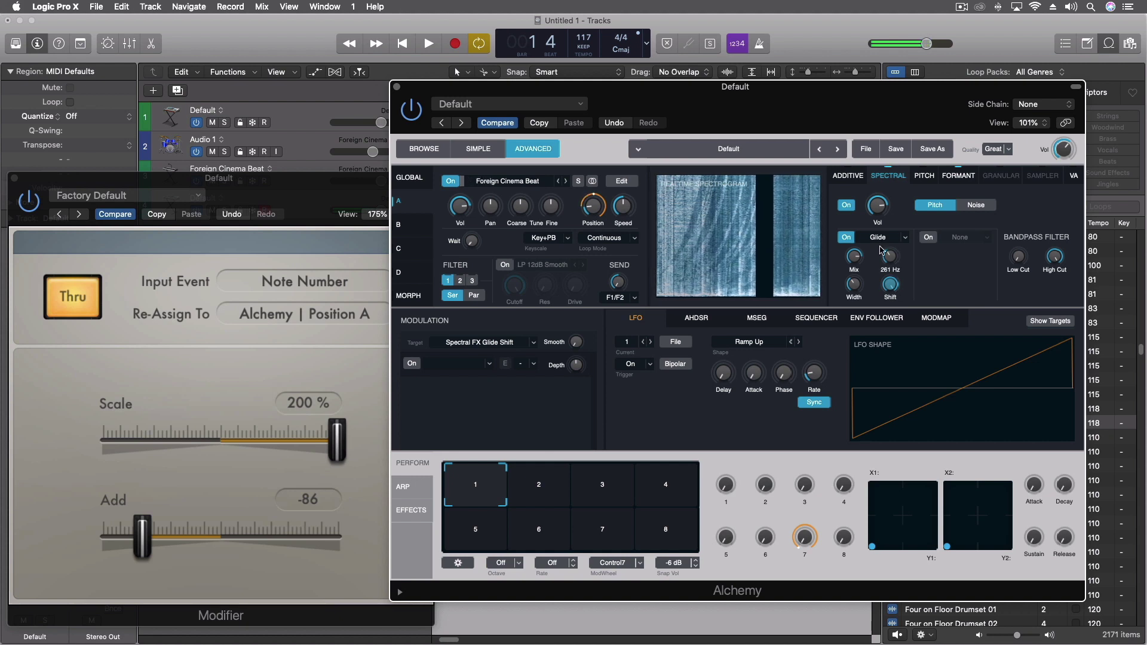
click(881, 239)
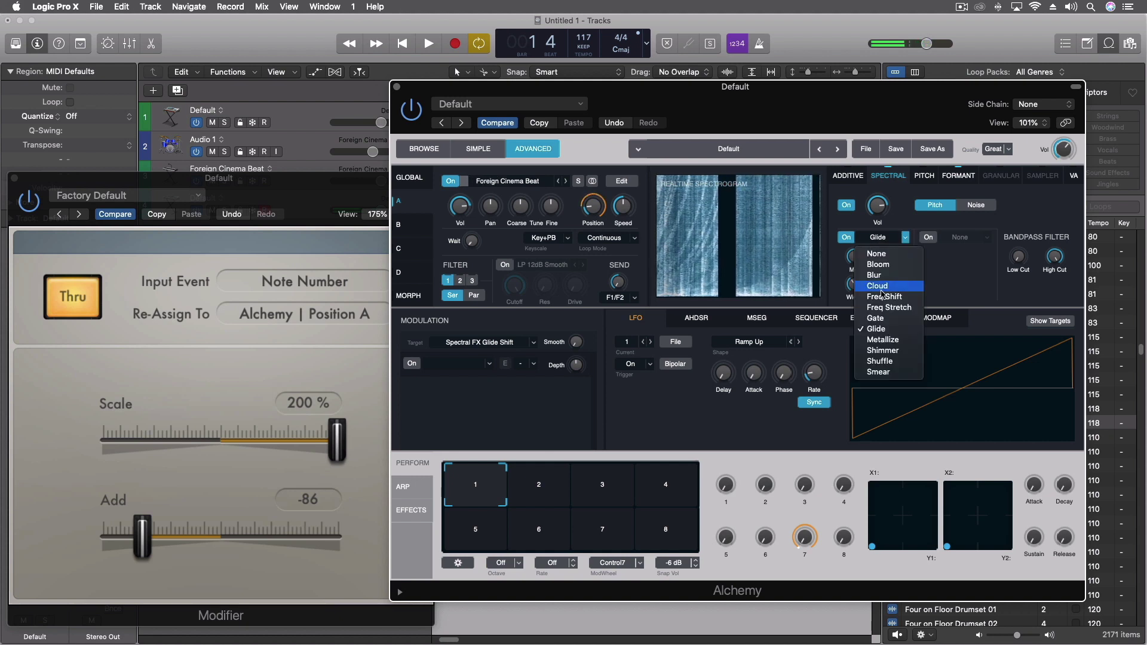
click(884, 372)
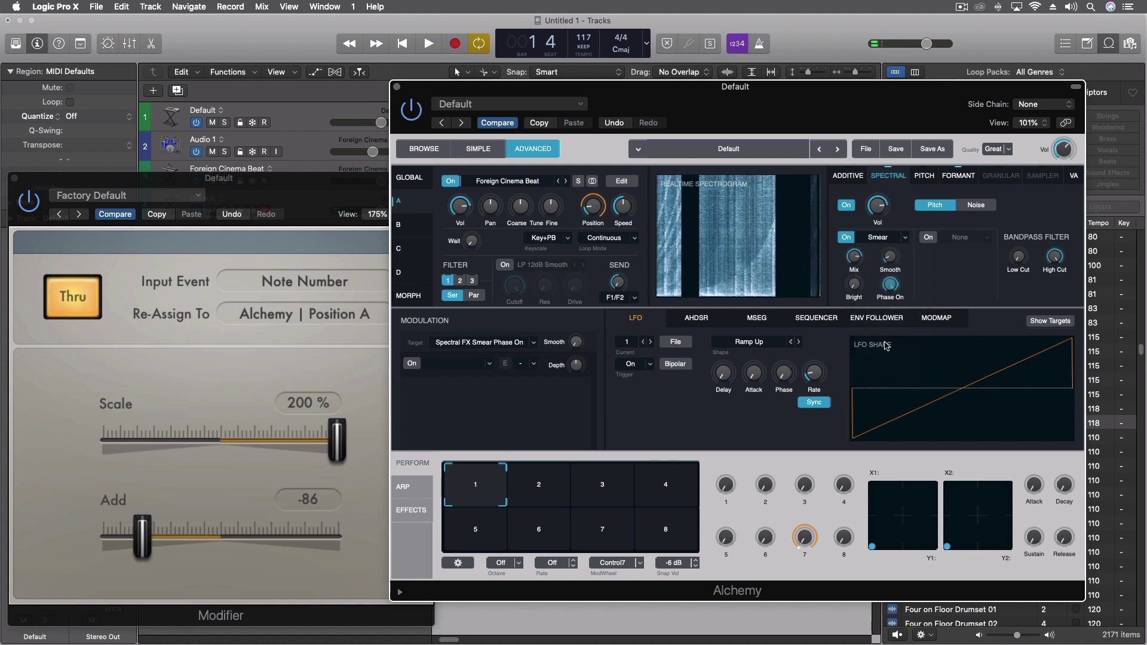
Try raising the Smear effect's Bright to about 92.8 %, and turn it back down.
mouse_move(890, 259)
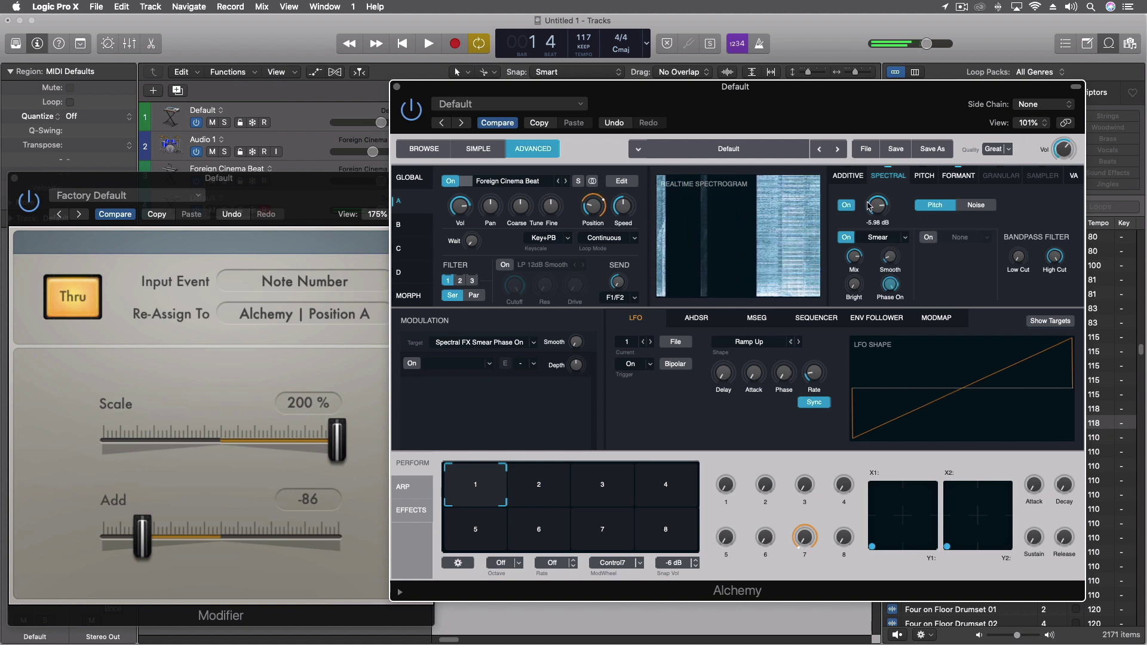
mouse_move(846, 245)
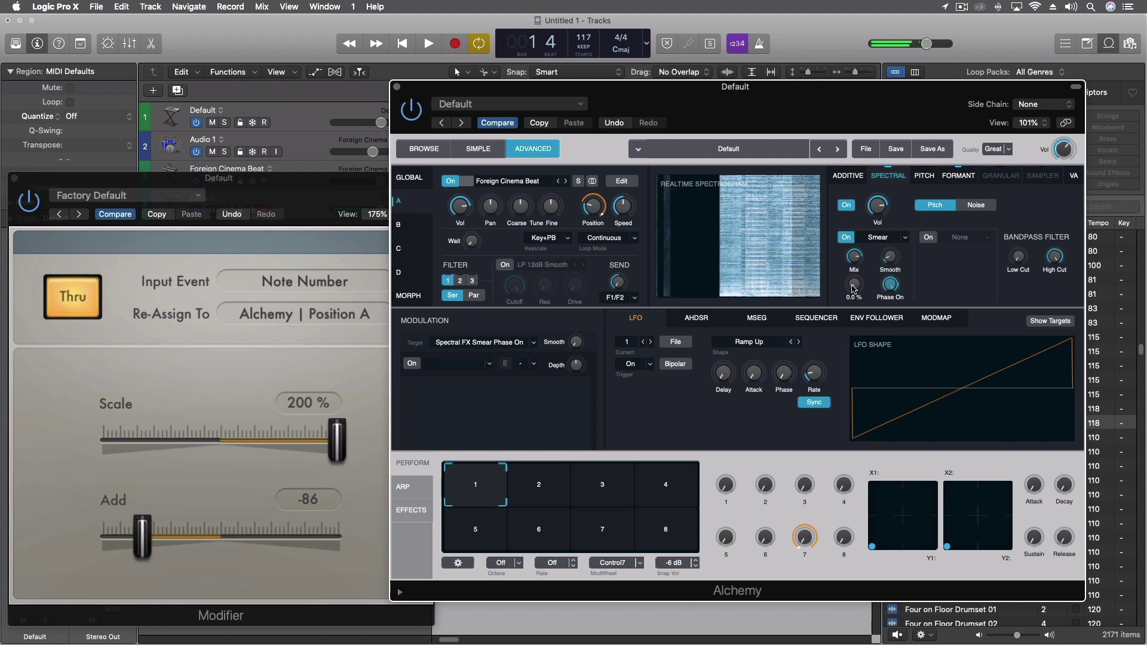
drag(853, 289, 841, 262)
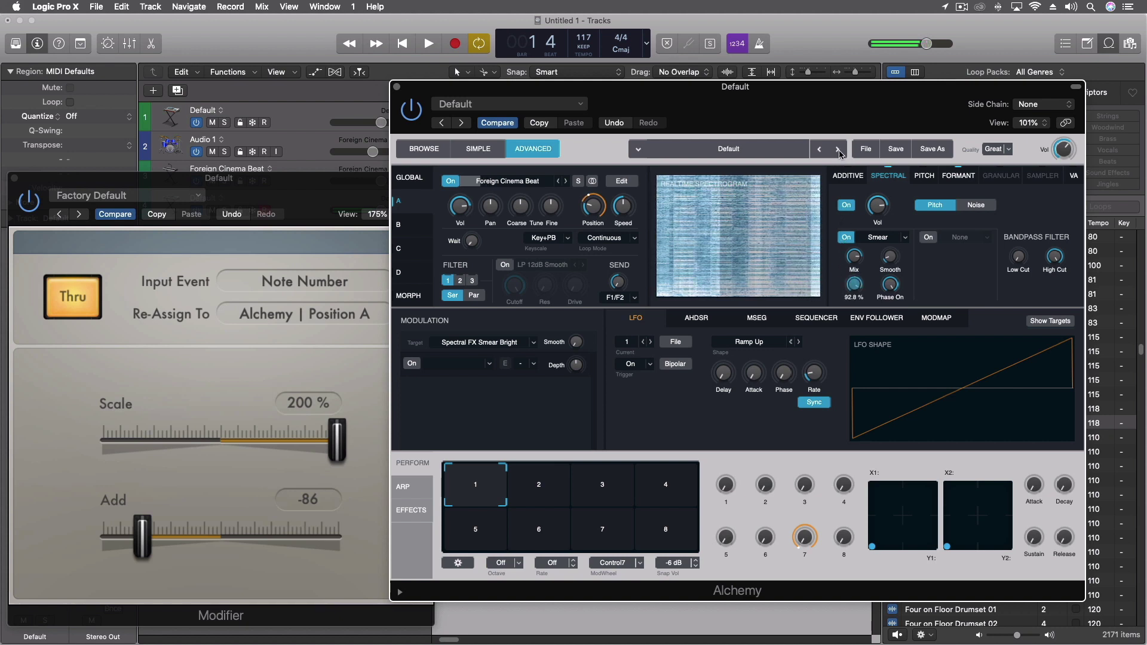
drag(854, 284, 858, 308)
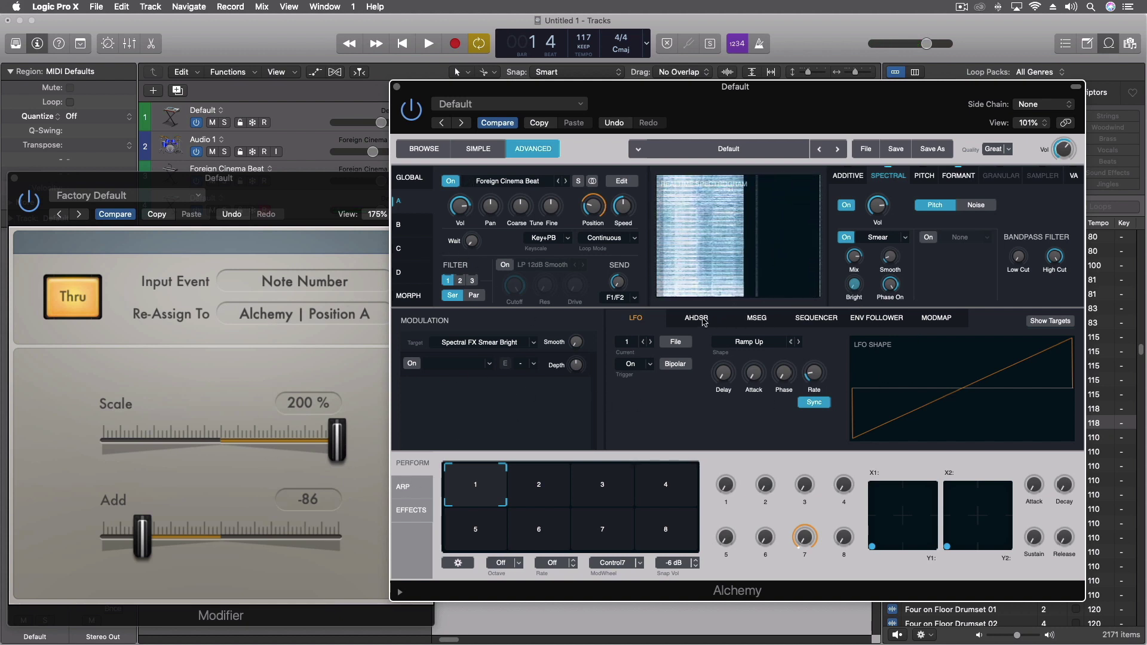
Look through Alchemy's modulation sources: the sequencer, AHDSR, LFO, envelope follower and ModMap.
click(816, 317)
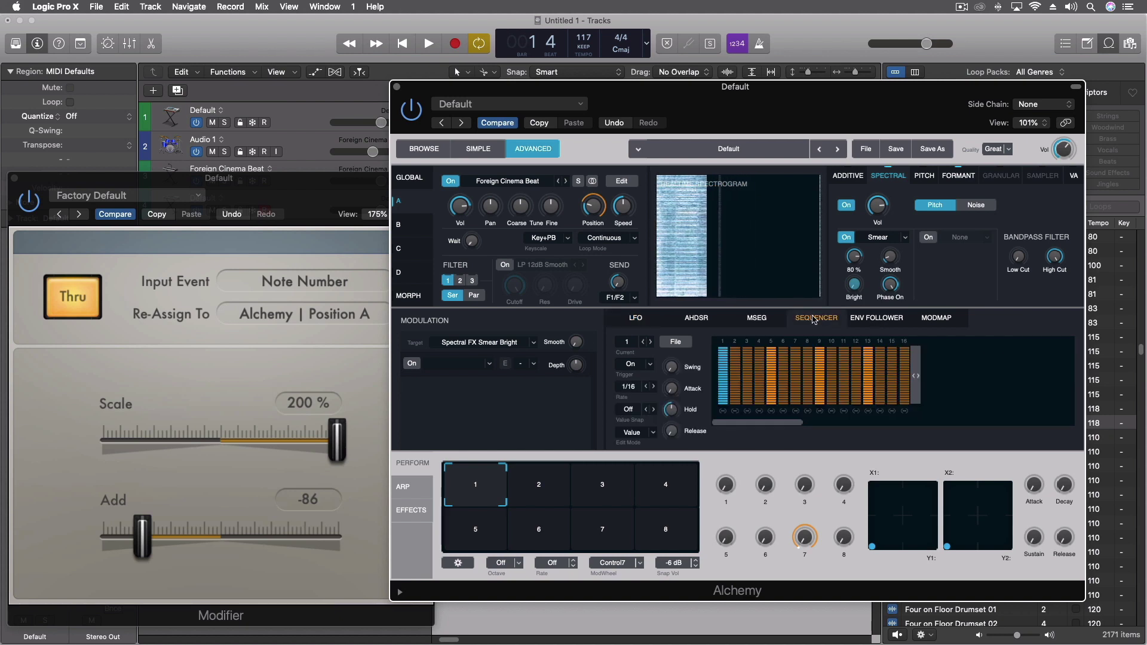
click(794, 315)
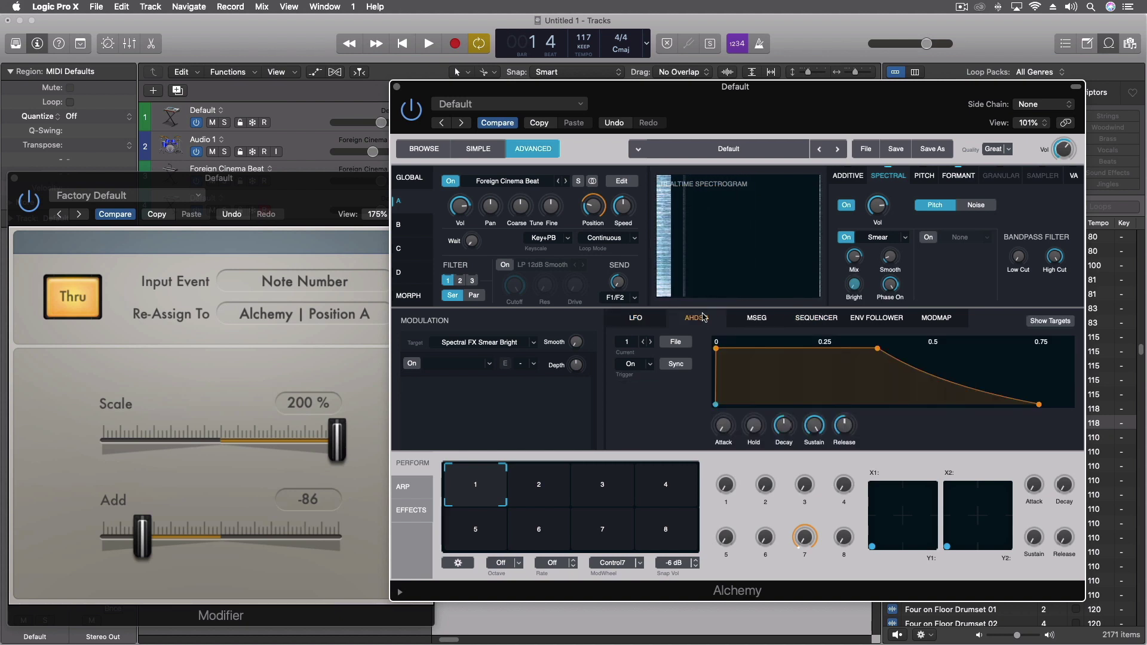
click(656, 321)
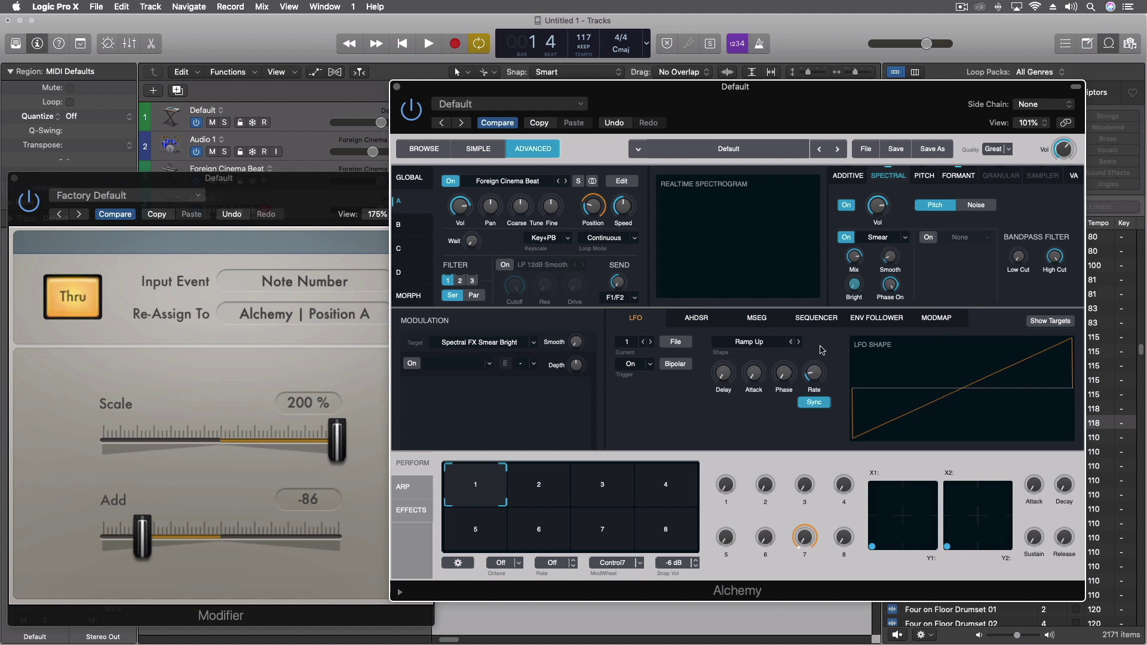
click(885, 321)
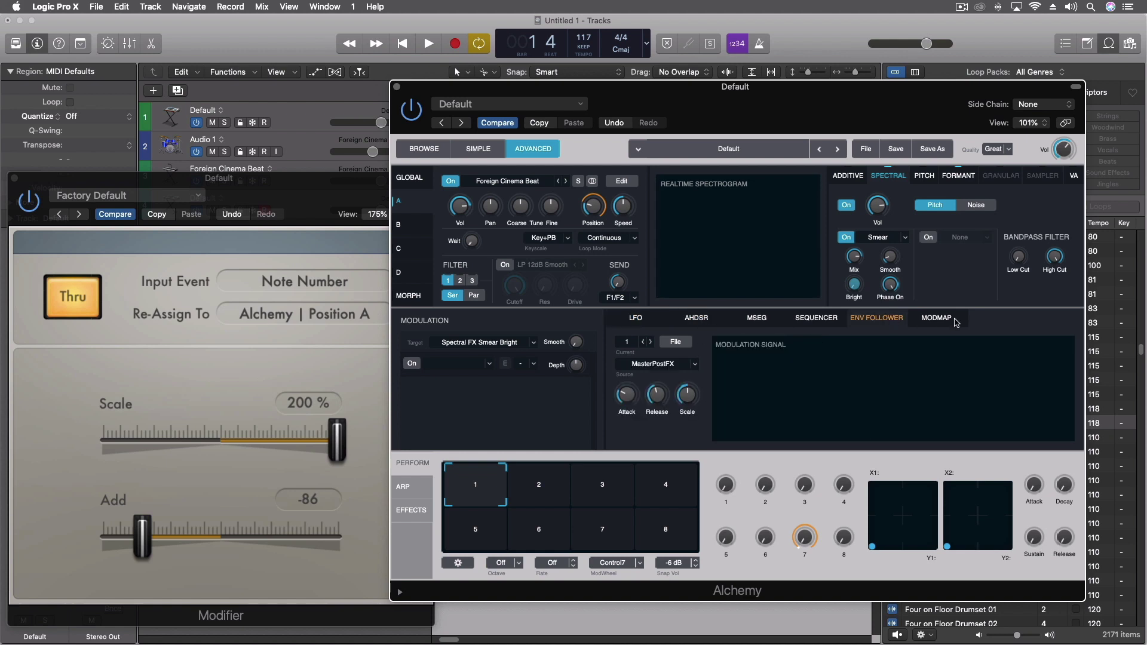
click(948, 321)
click(888, 321)
click(686, 320)
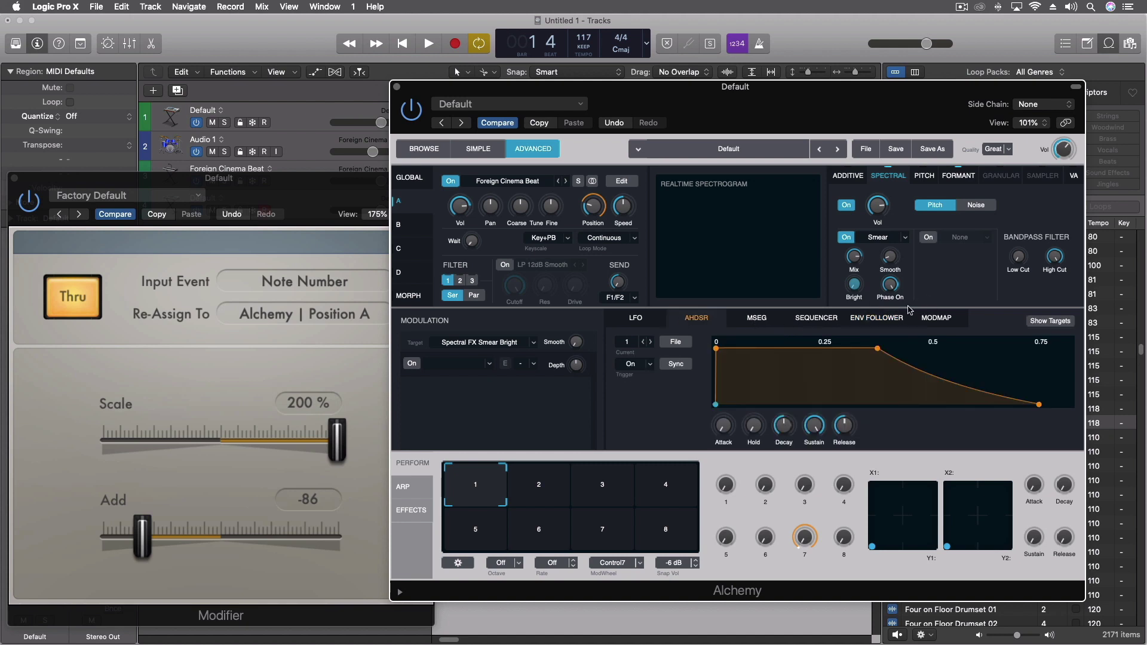
mouse_move(898, 290)
View Alchemy's arpeggiator and effects sections, and return to the performance controls.
click(406, 487)
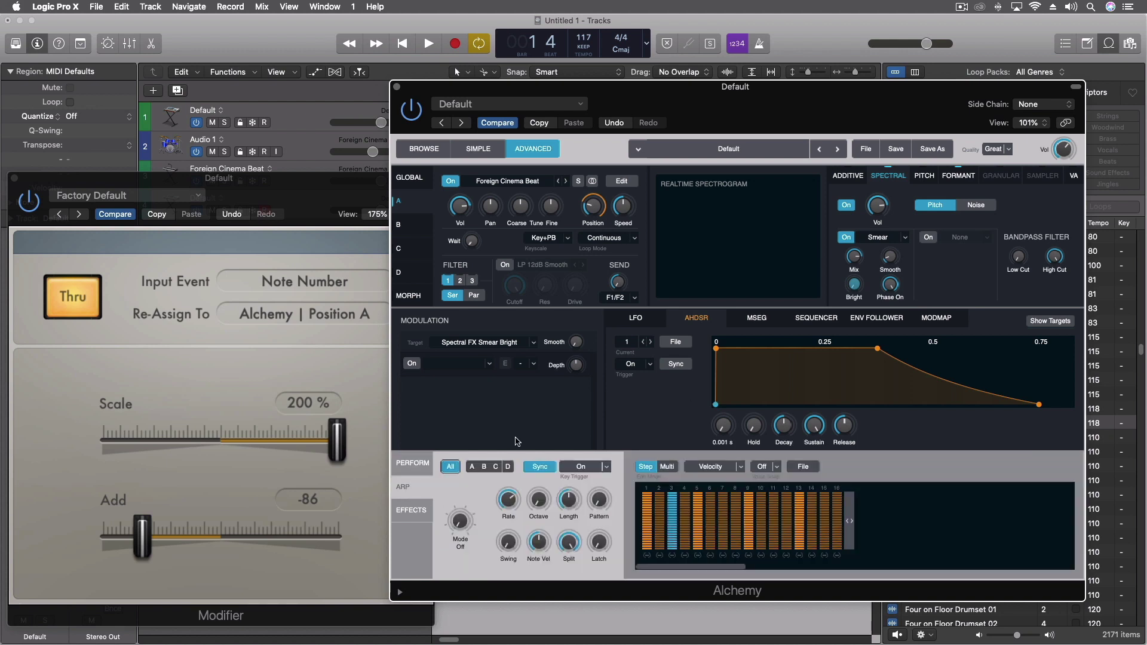
click(411, 510)
click(413, 466)
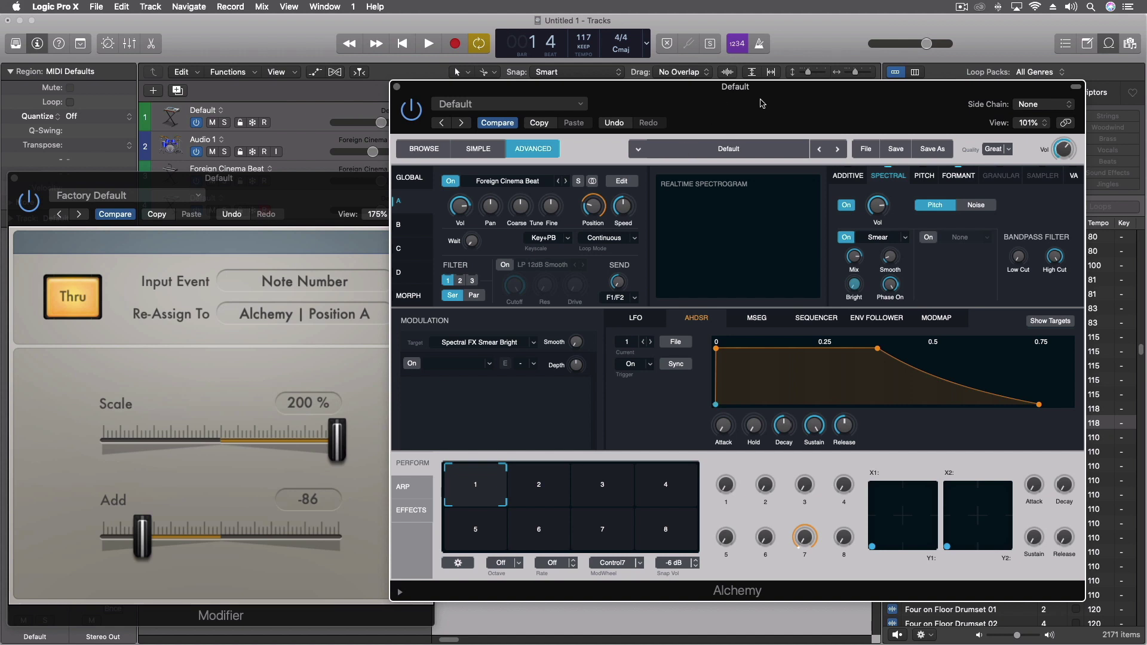
Move the Alchemy window slightly aside and open the audio import browser for source B.
drag(735, 98, 700, 100)
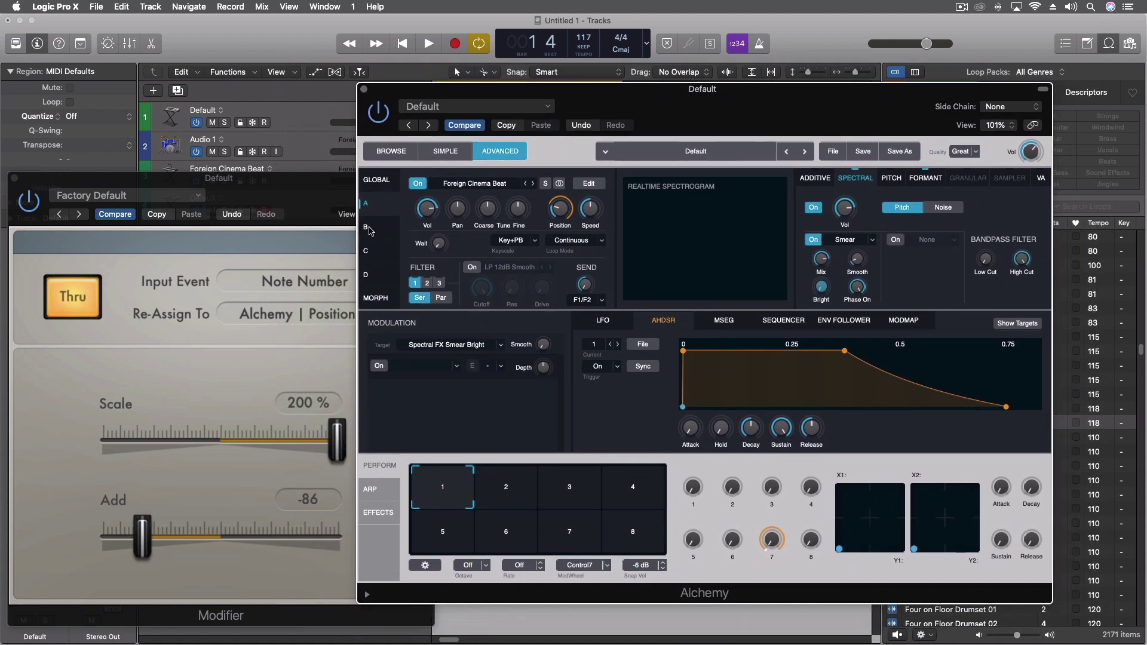
click(366, 227)
click(473, 184)
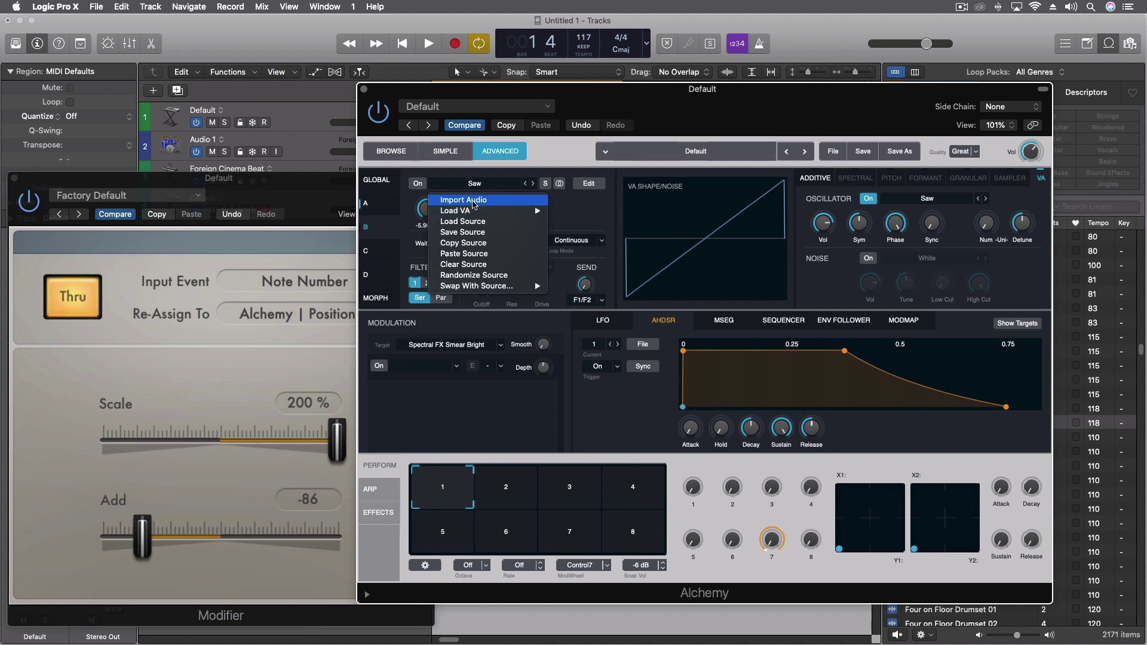
click(463, 200)
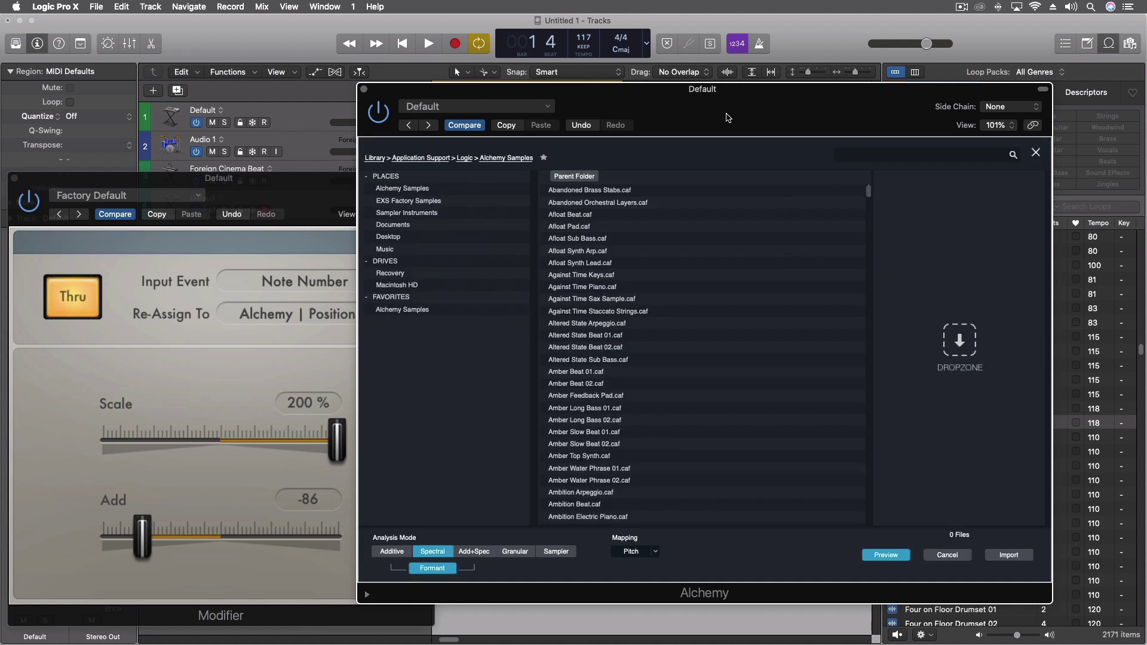
Browse the Yamaha Grand Piano samples in EXS Factory Samples' 01 Acoustic Pianos folder, and return to the EXS Factory Samples folder.
click(404, 202)
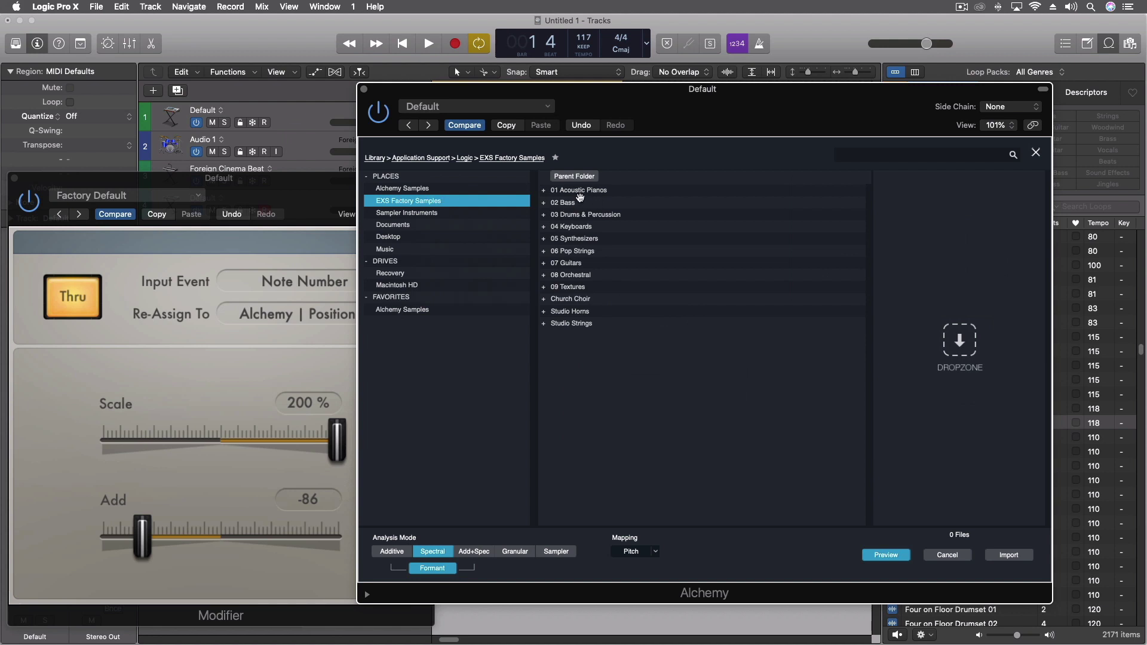
double_click(580, 190)
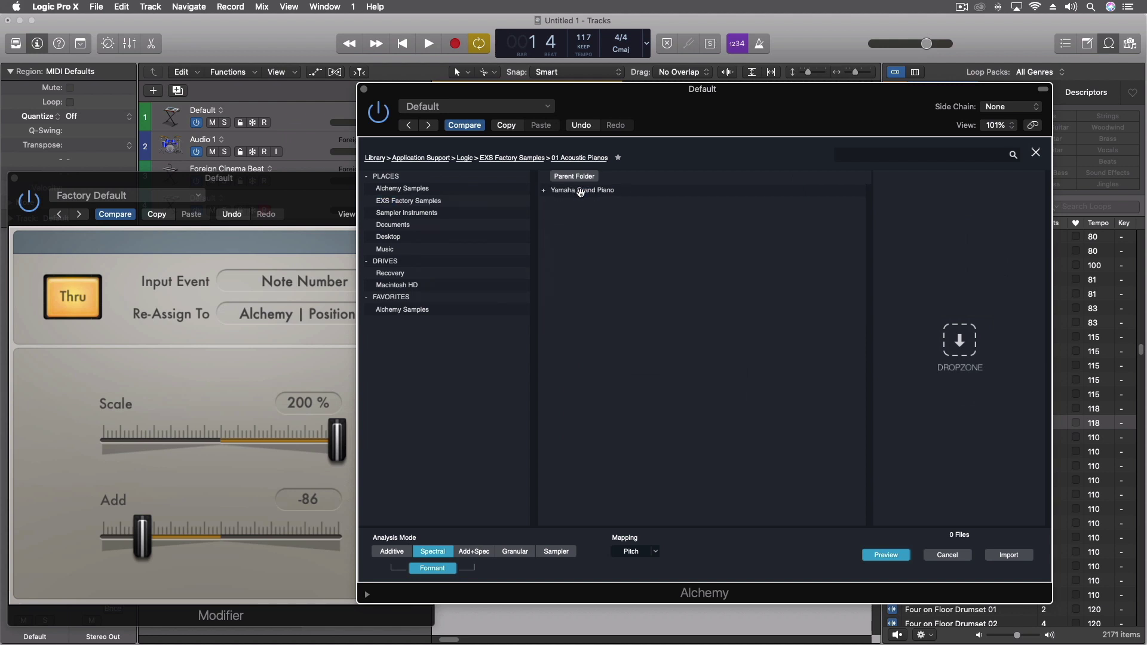
double_click(580, 191)
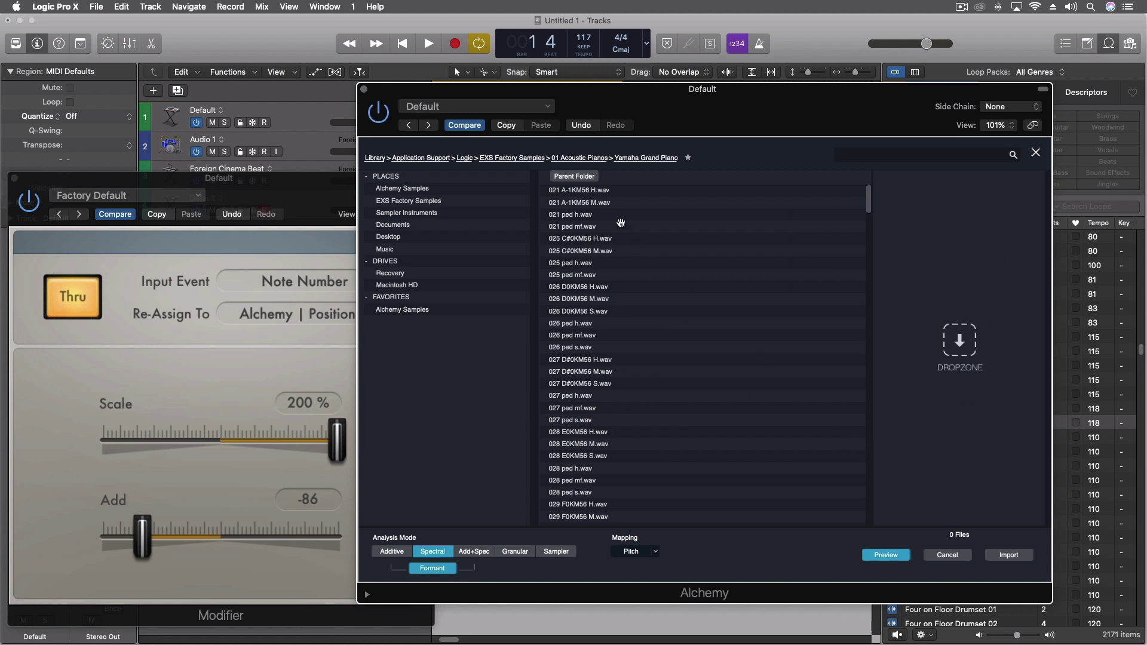
scroll(660, 316, down, 20)
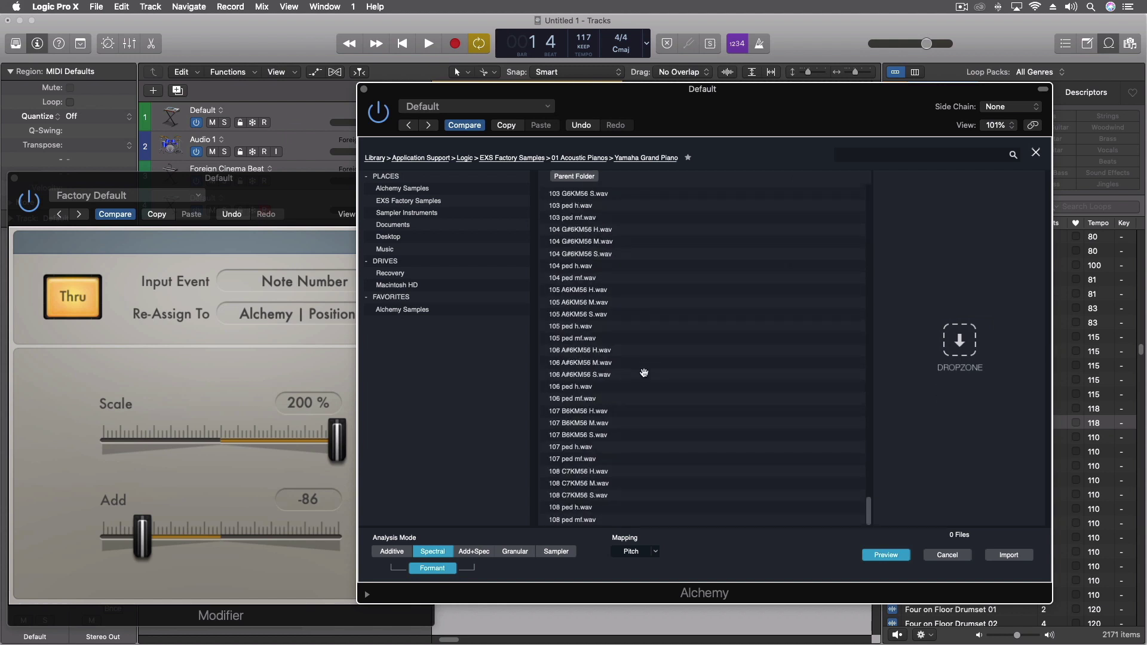
scroll(636, 402, up, 20)
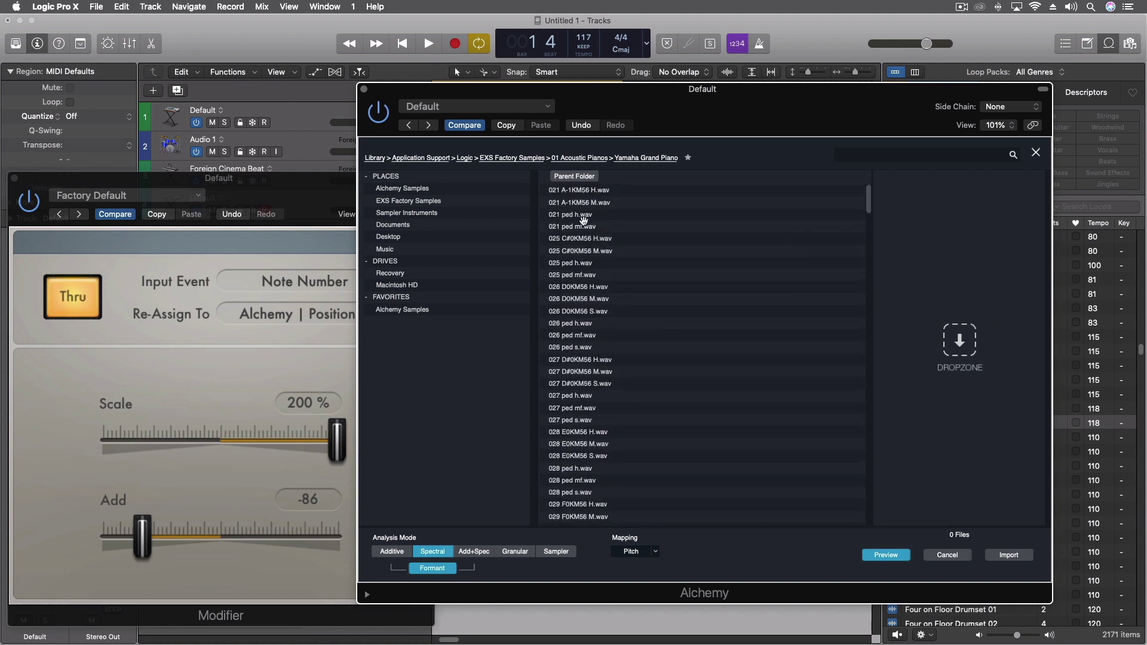
click(588, 158)
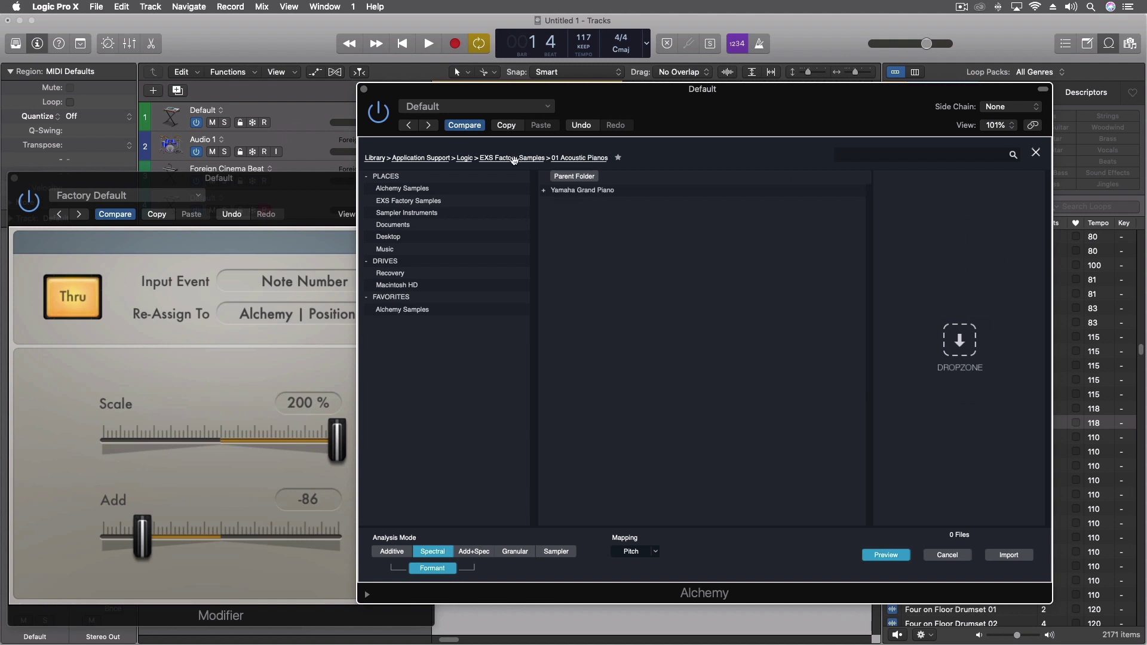
click(514, 159)
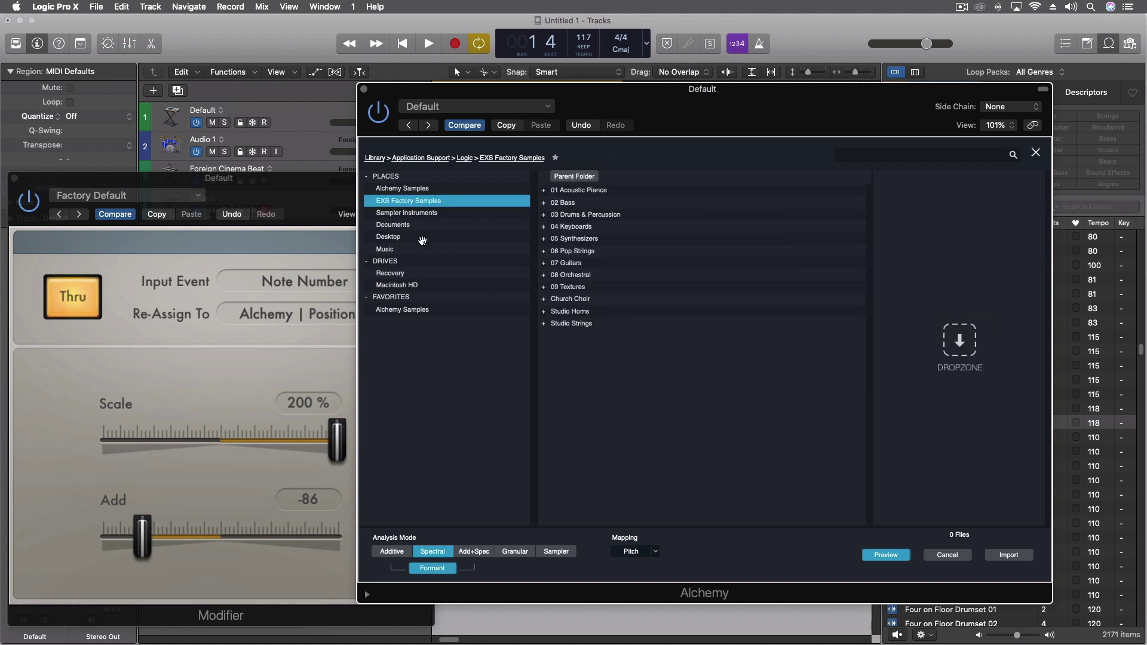
Try to import Yamaha Grand Piano.exs from the Sampler Instruments' 01 Acoustic Pianos folder into source B, and cancel the loading.
click(412, 213)
click(597, 193)
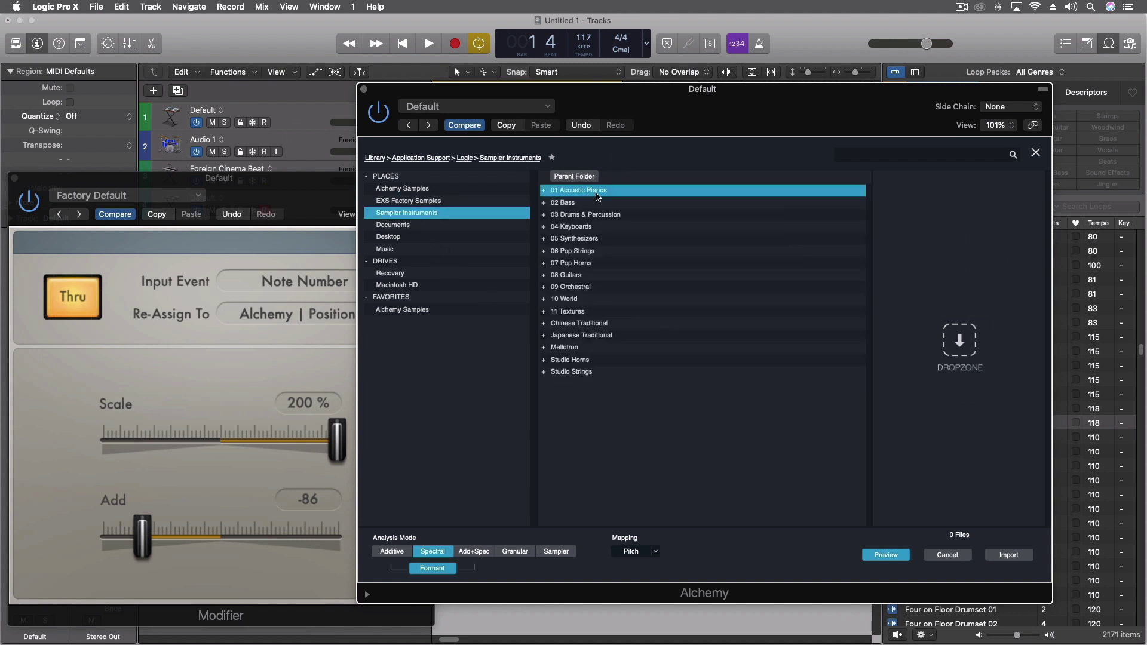
double_click(596, 193)
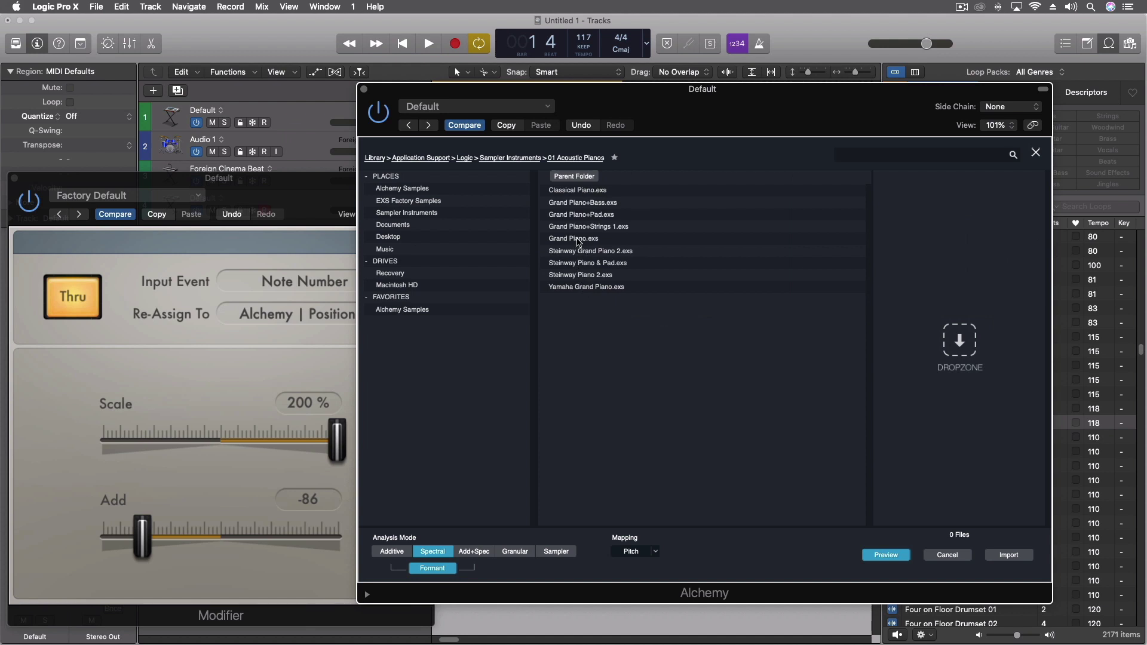
double_click(571, 289)
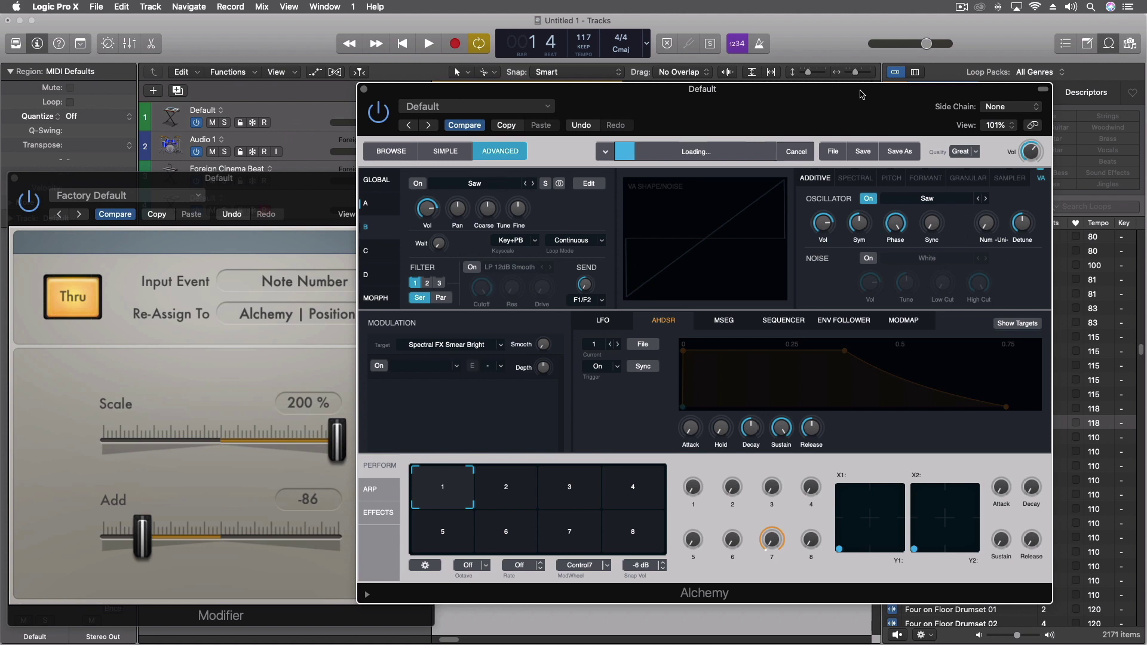
drag(806, 116, 872, 126)
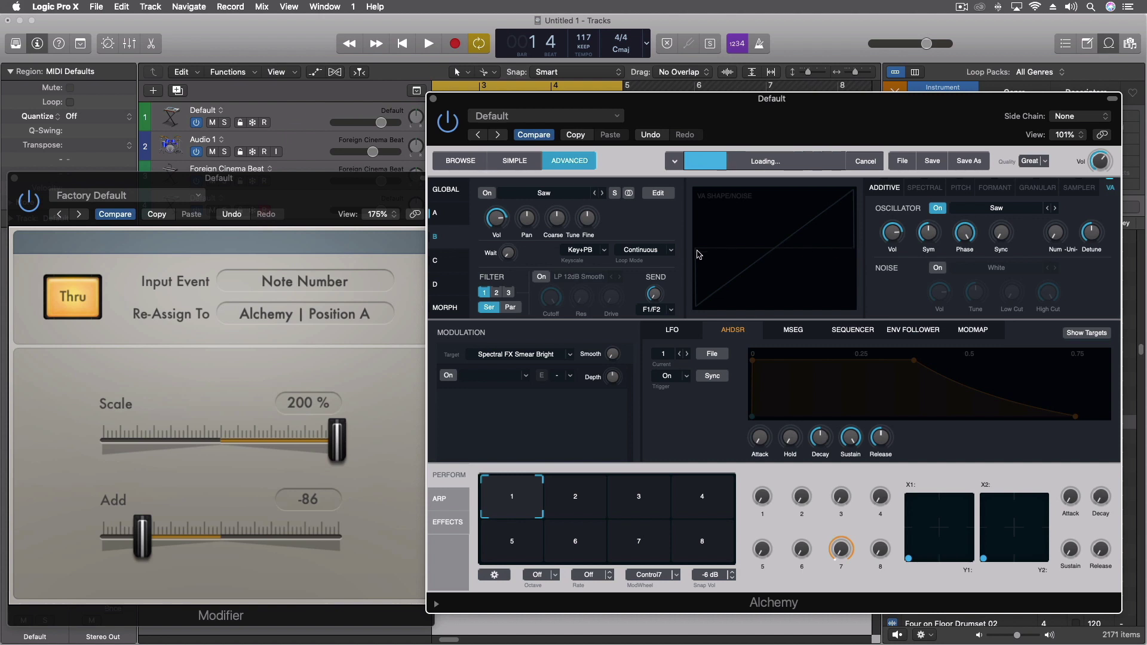
click(865, 161)
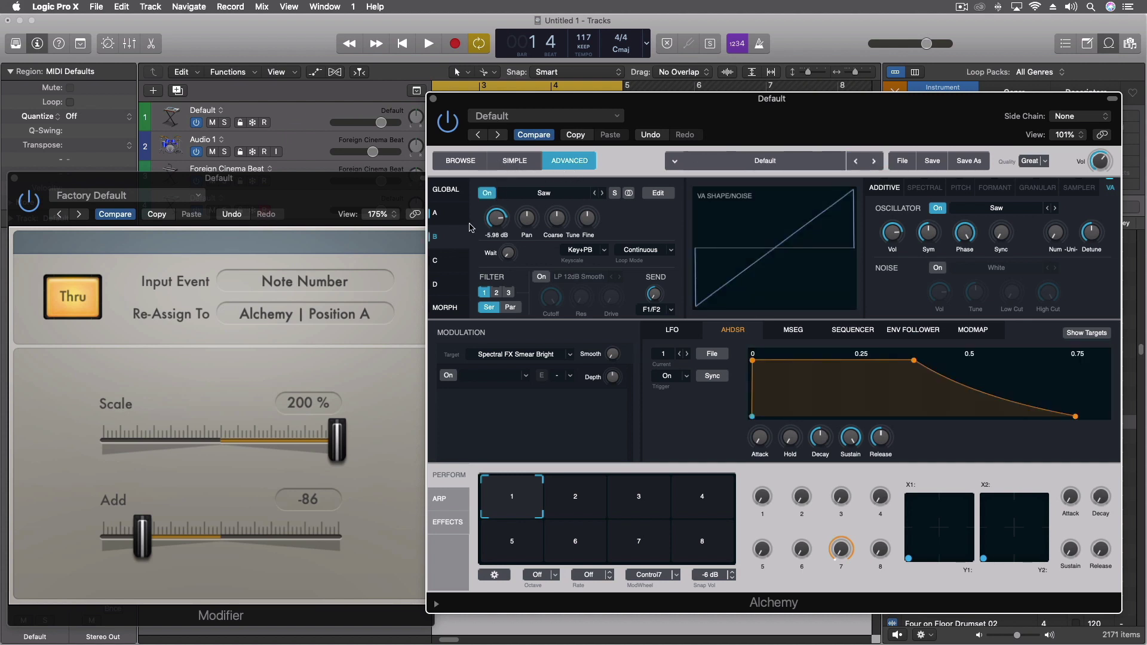
Try to import Yamaha Grand Piano.exs into source B in Sampler analysis mode with the maximum size set to Unlimited.
click(538, 196)
click(536, 210)
click(626, 561)
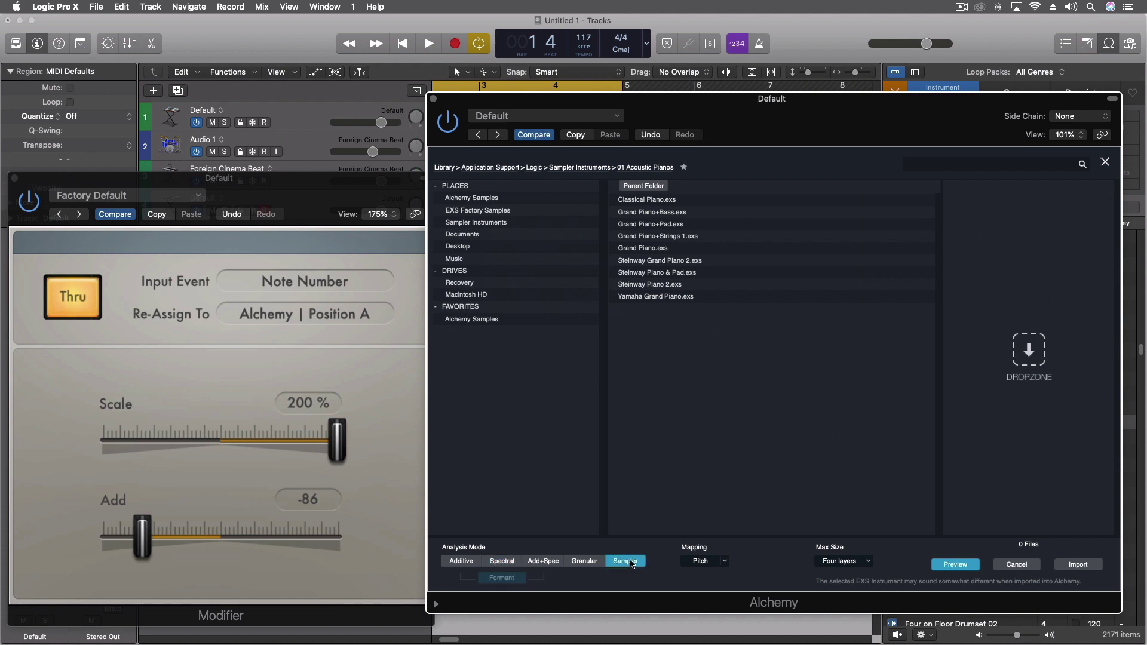
click(840, 560)
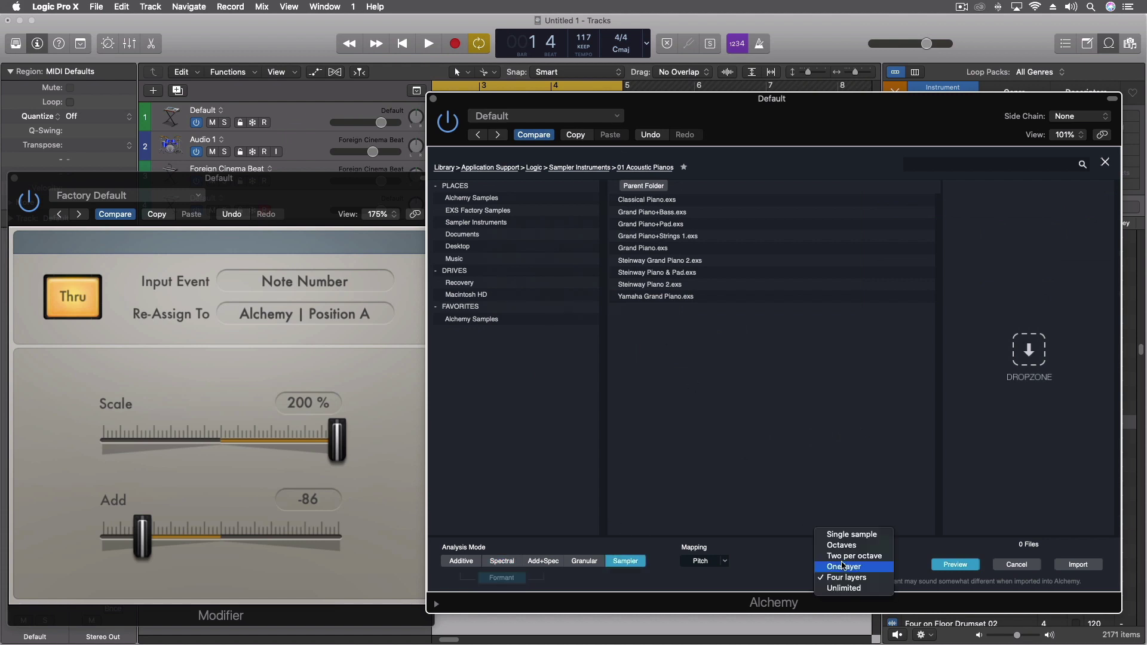
click(844, 589)
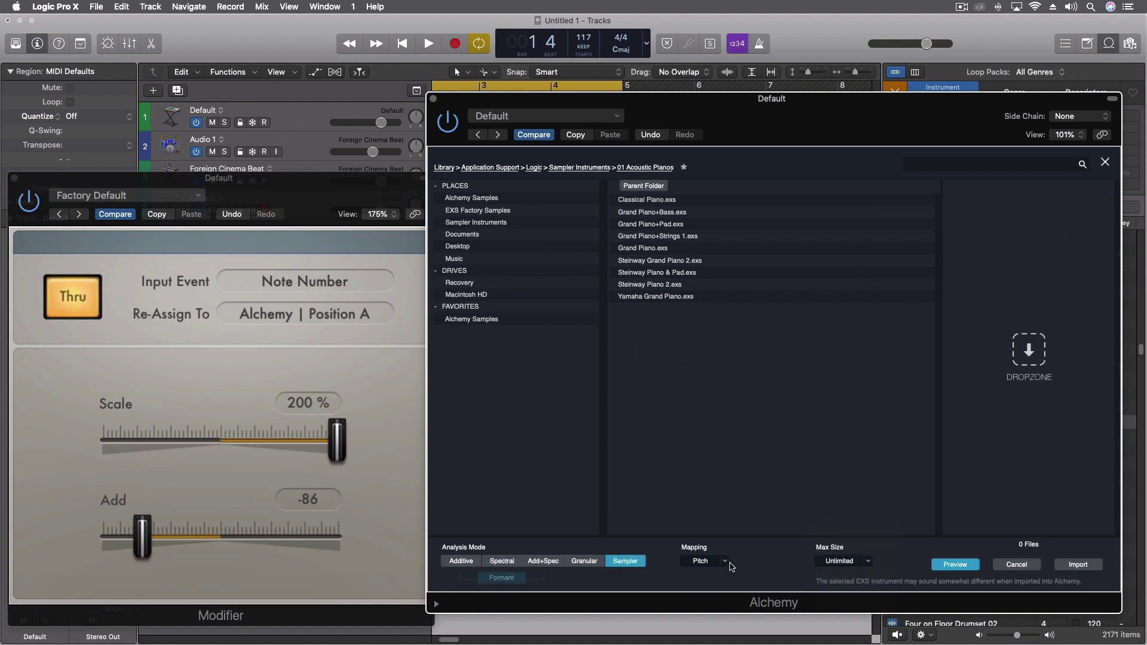
double_click(653, 297)
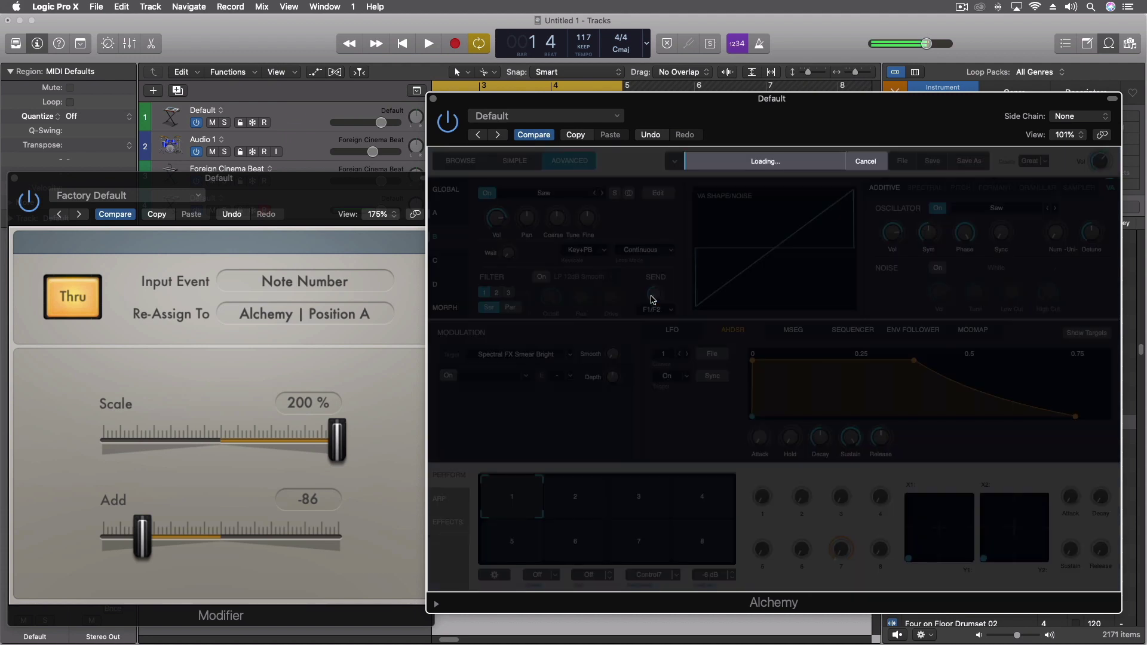
Move the Alchemy window down off the tracks, bring bar 1 into view and close the Modifier window.
drag(814, 122, 519, 86)
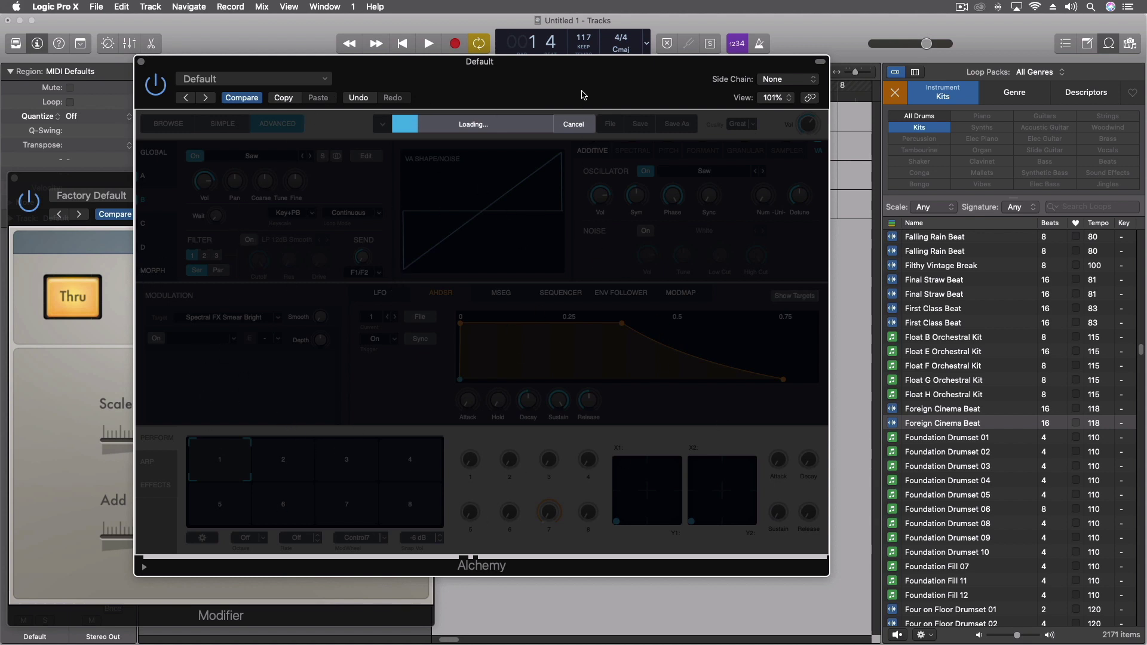
drag(575, 90, 572, 291)
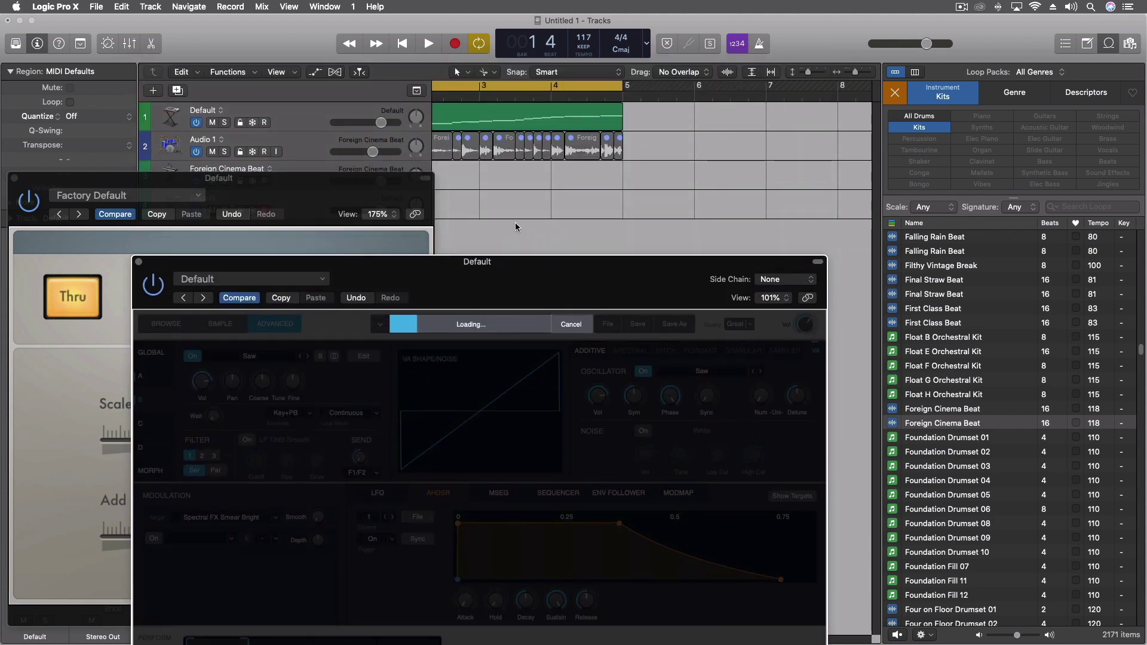
scroll(502, 143, left, 4)
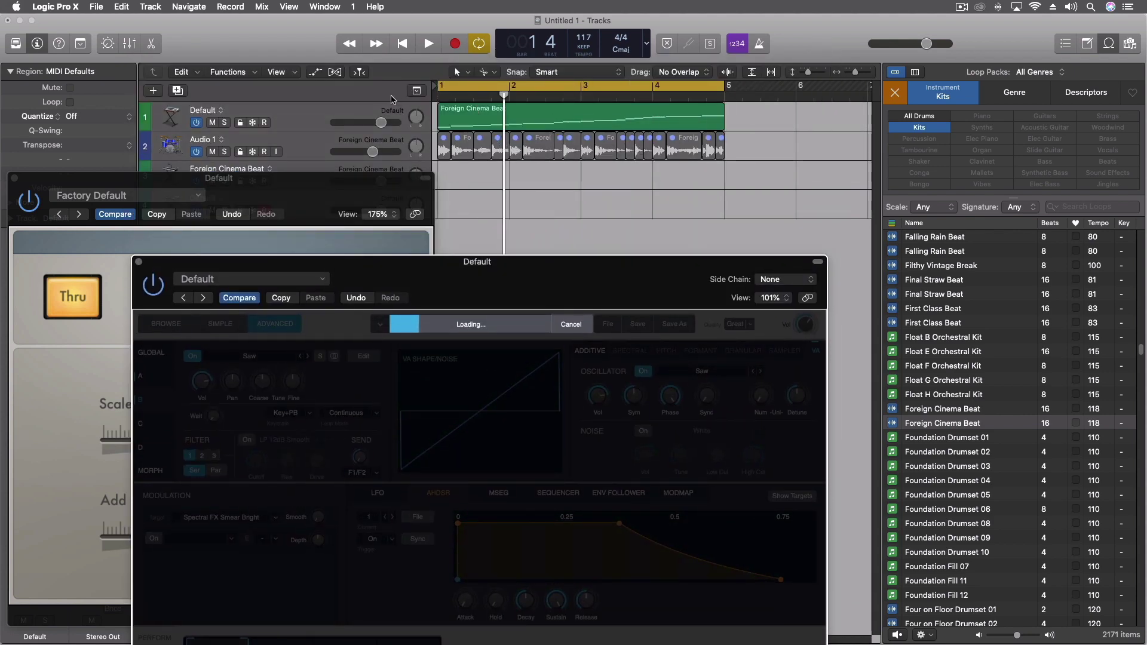
click(362, 100)
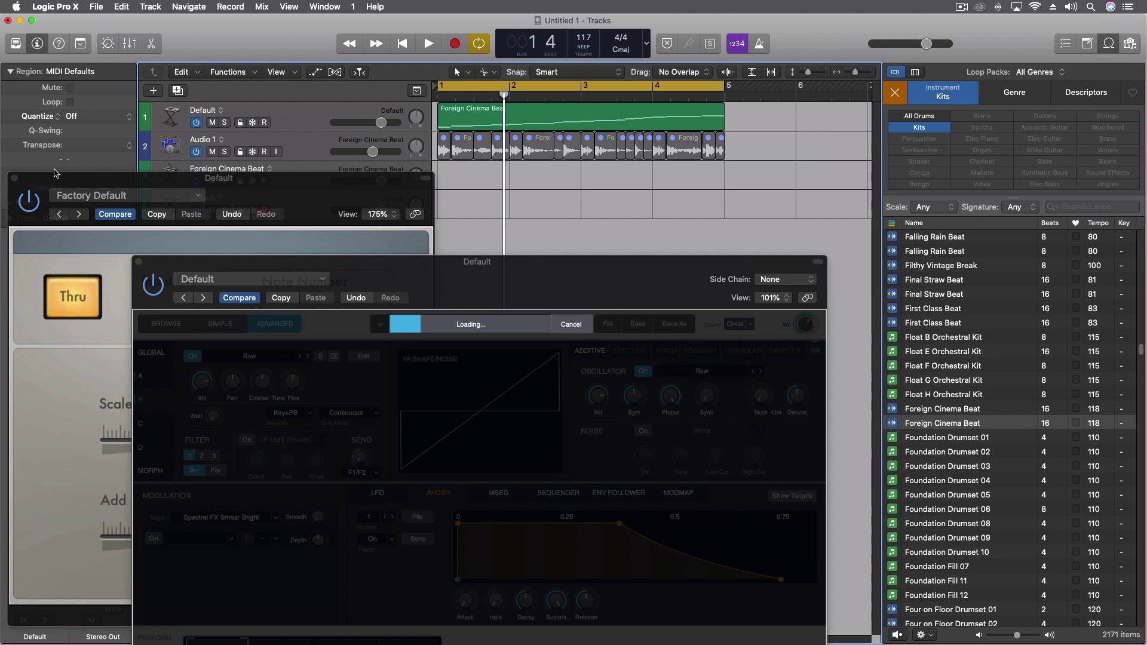
click(15, 178)
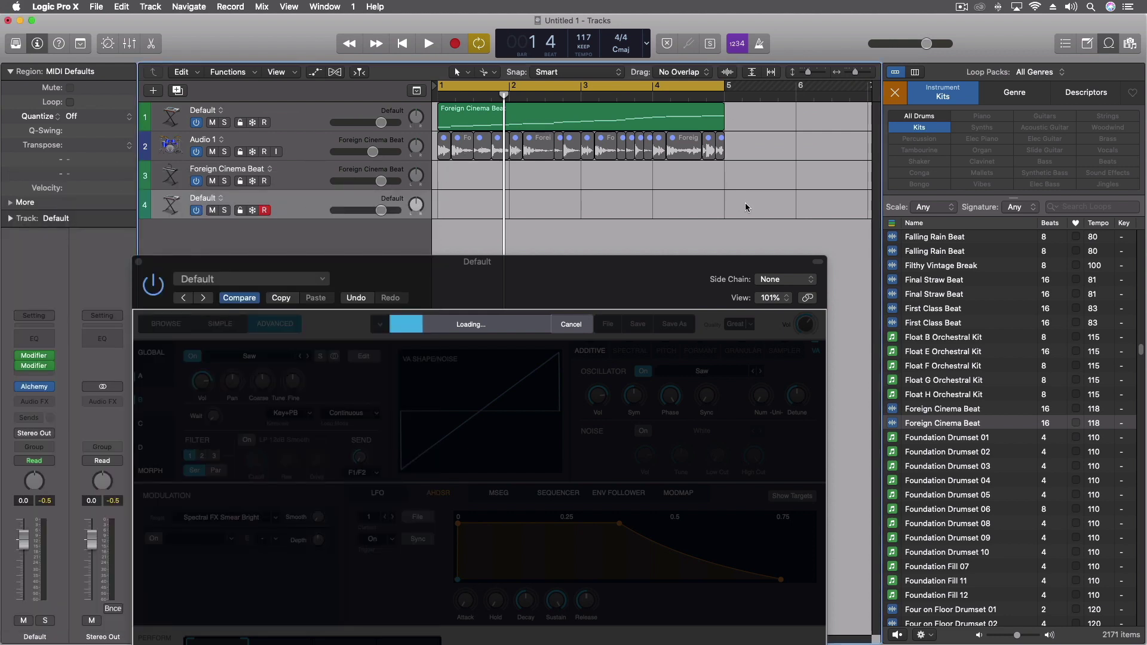
Add the Foreign Cinema Beat loop at bar 1 on a new audio track and convert it to a sampler track from transient markers.
drag(931, 423, 445, 233)
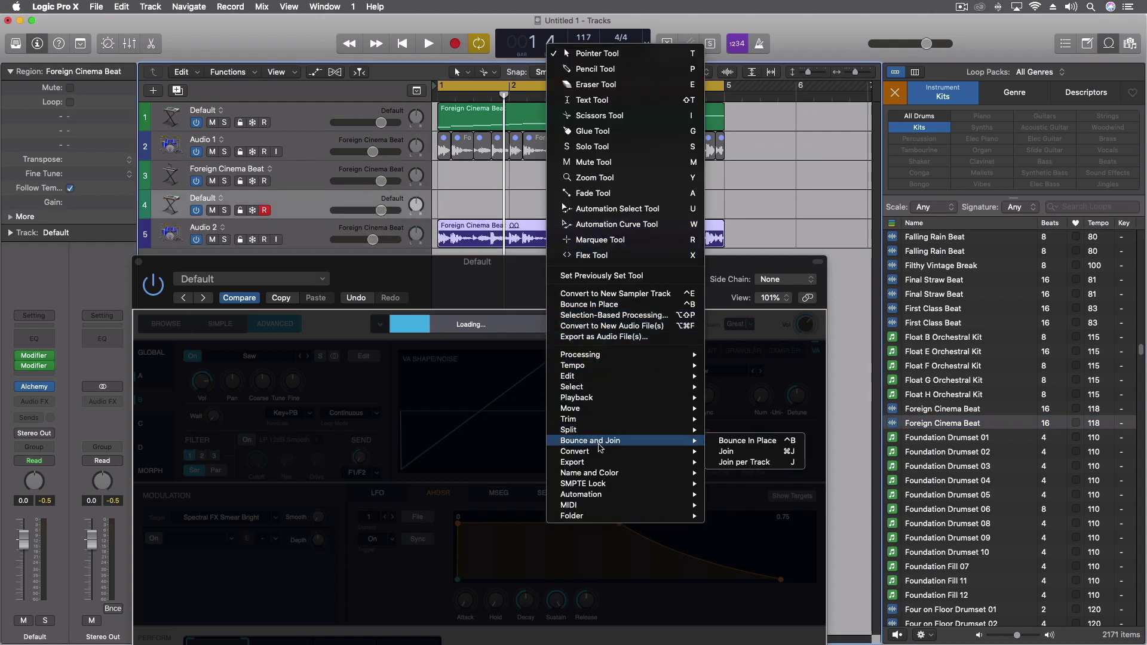
mouse_move(597, 451)
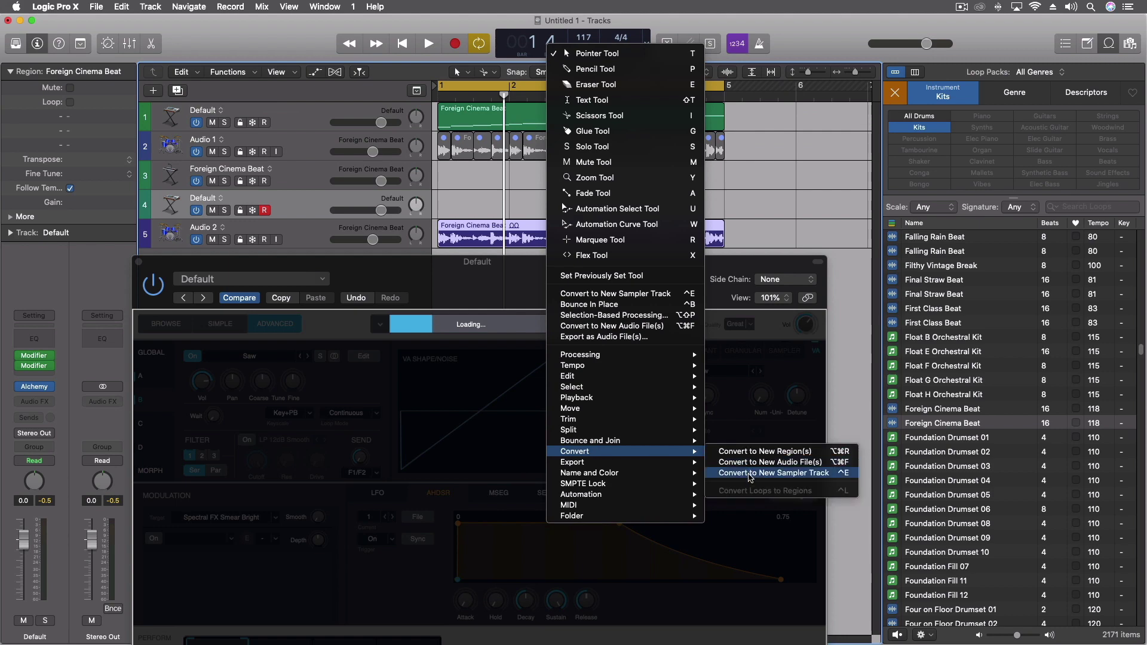
click(749, 473)
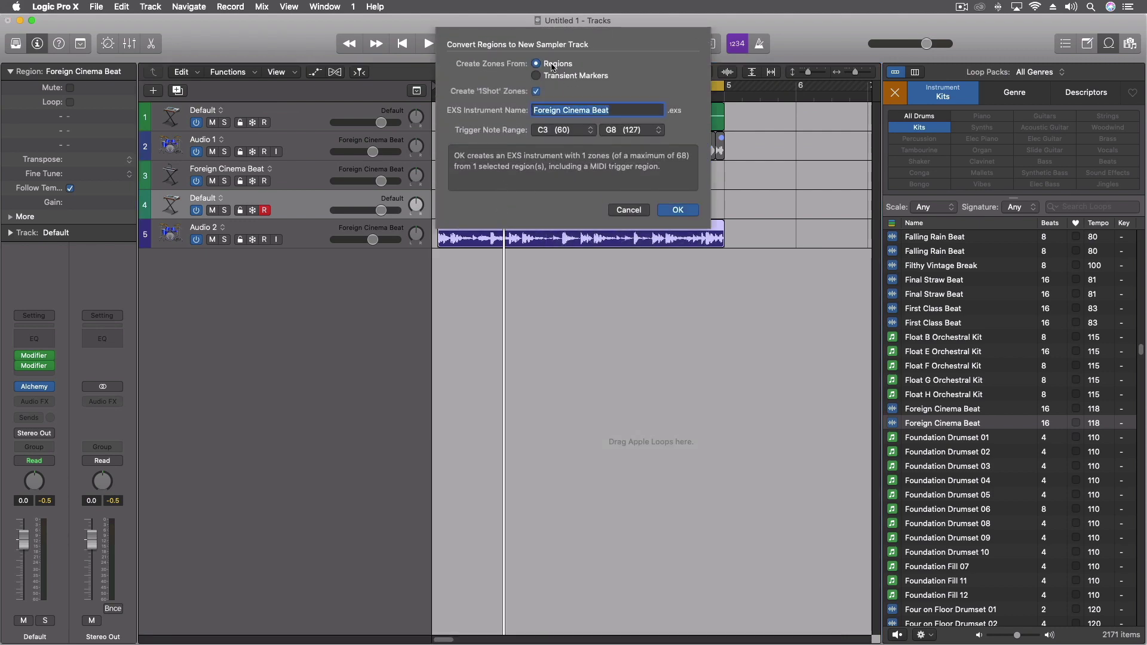
click(558, 77)
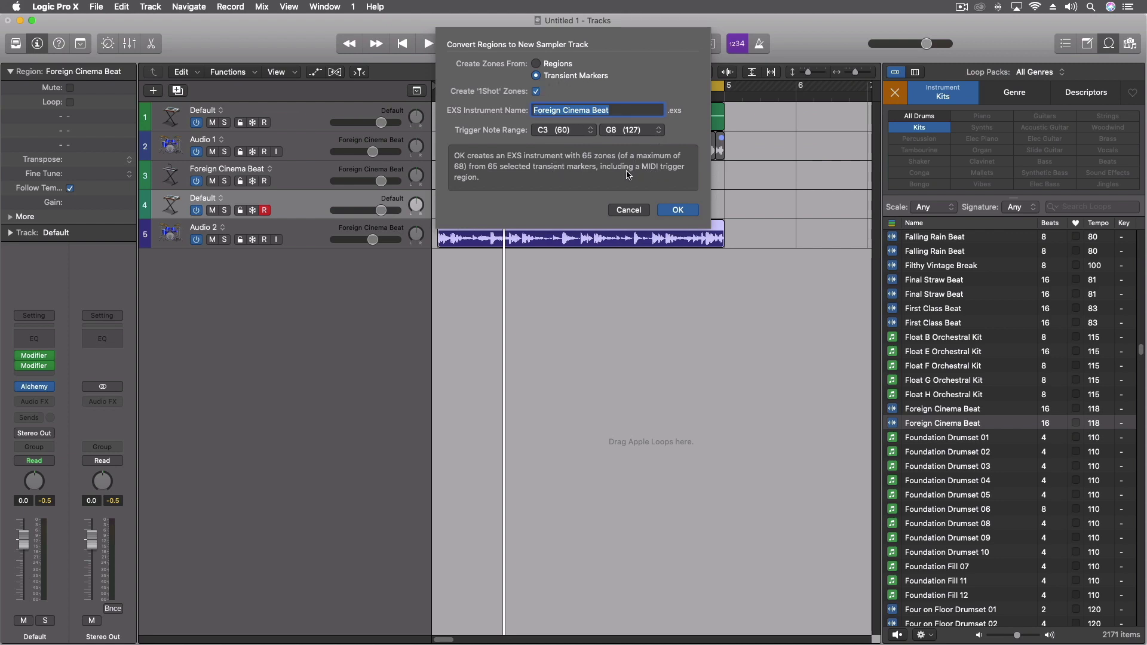
click(678, 212)
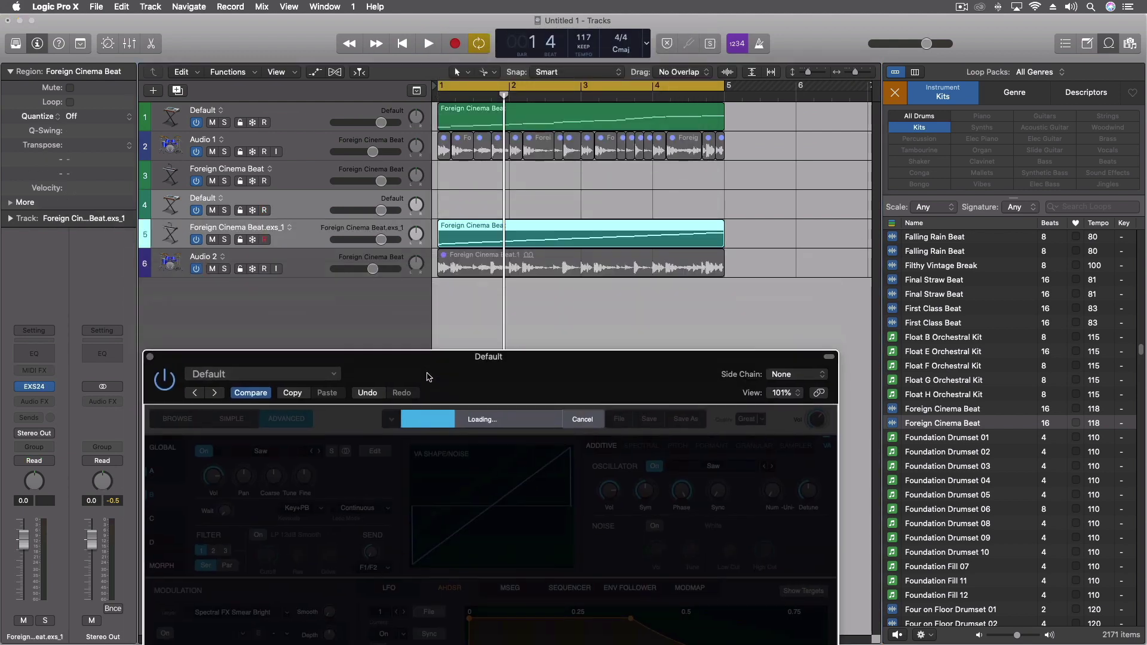
Move the Alchemy window lower, solo the Foreign Cinema Beat.exs_1 track and play back its opening bar.
drag(428, 376, 430, 470)
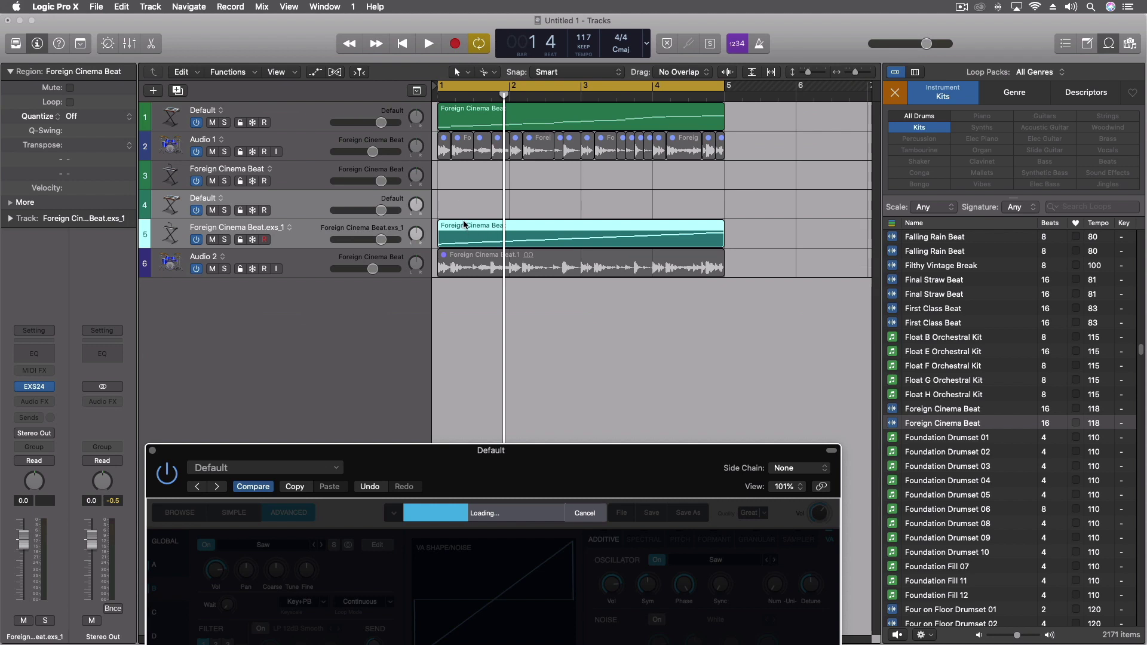
click(225, 239)
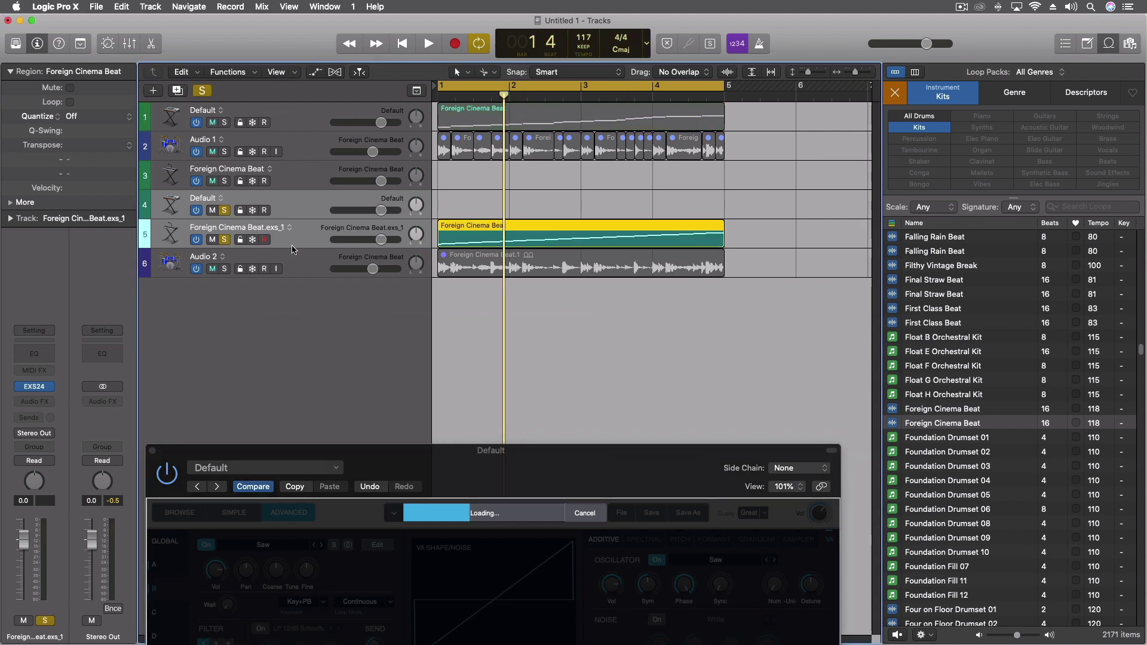
key(space)
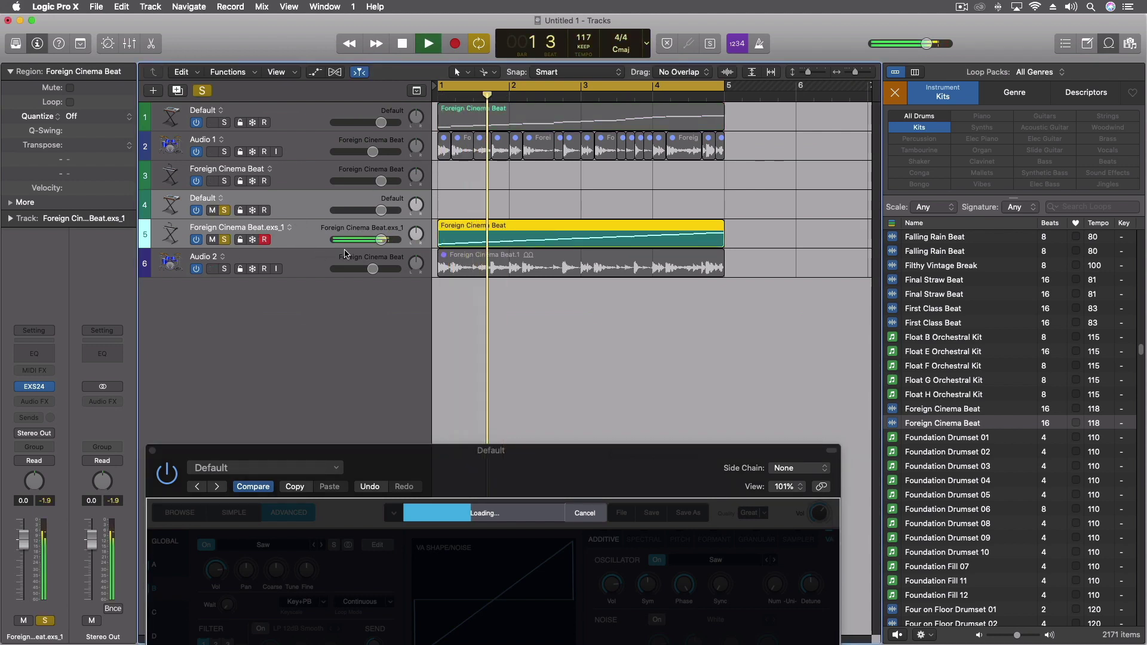
key(space)
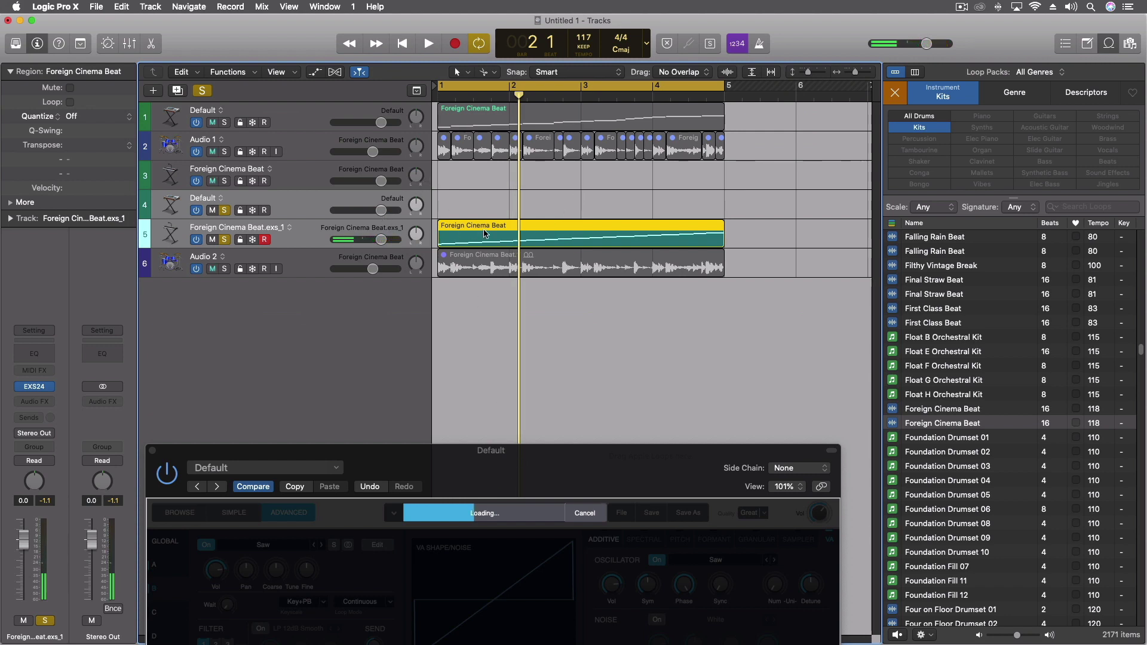
Save the track's EXS24 instrument as Foreign Cinema Beat.exs_1.exs in the Instruments folder within Music, and close the instrument editor.
mouse_move(34, 389)
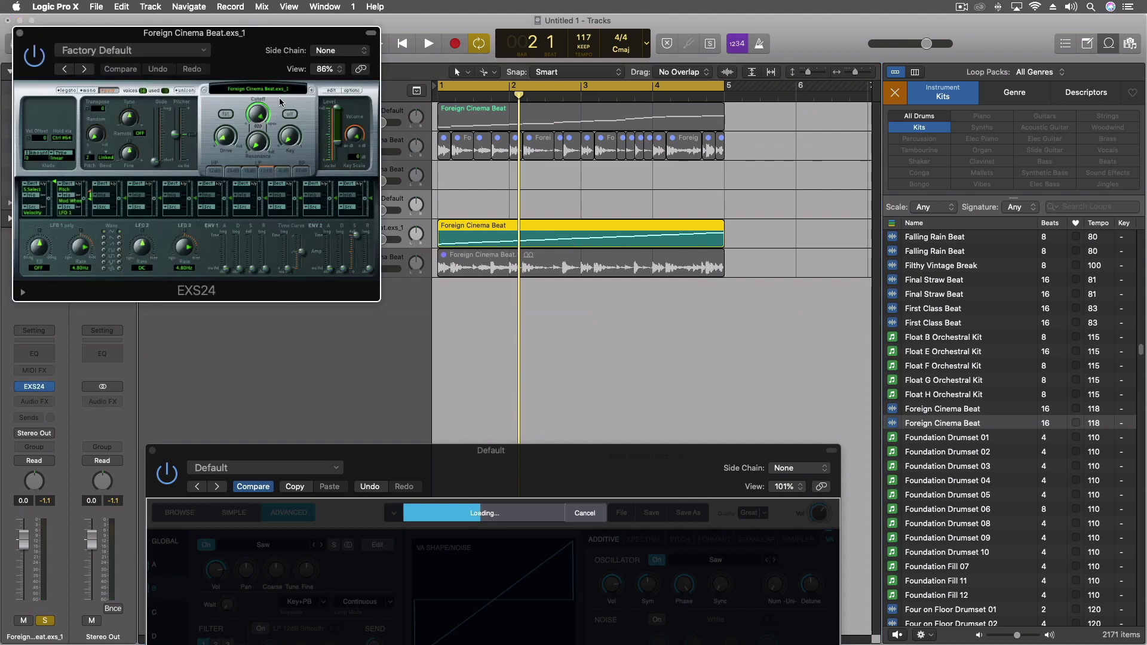
click(332, 94)
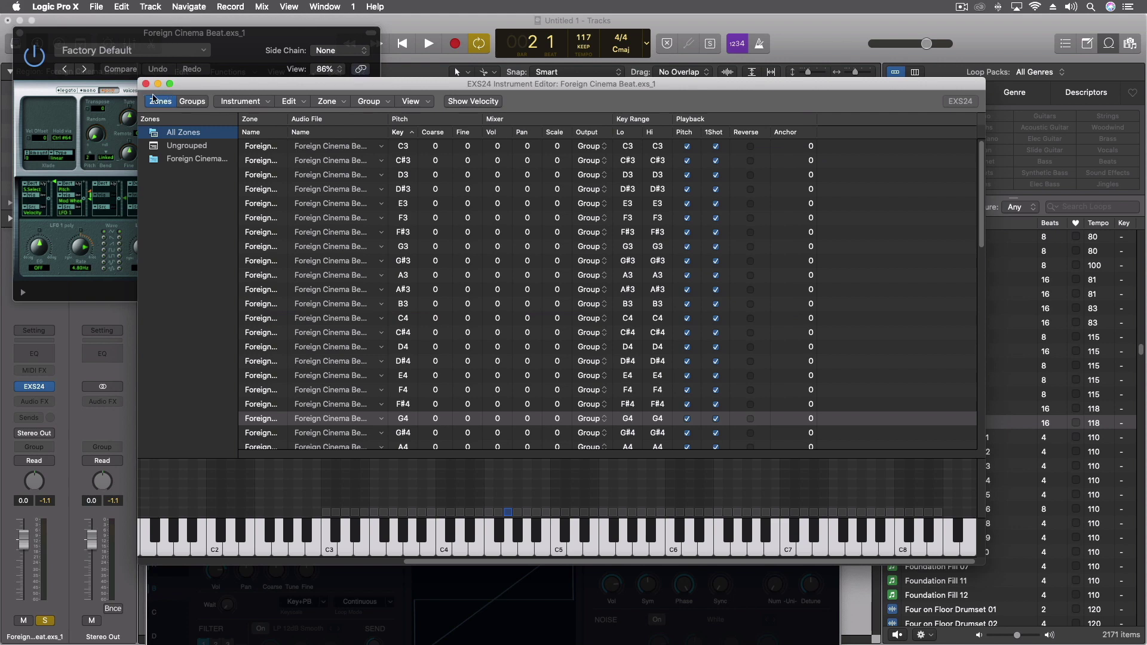
click(249, 106)
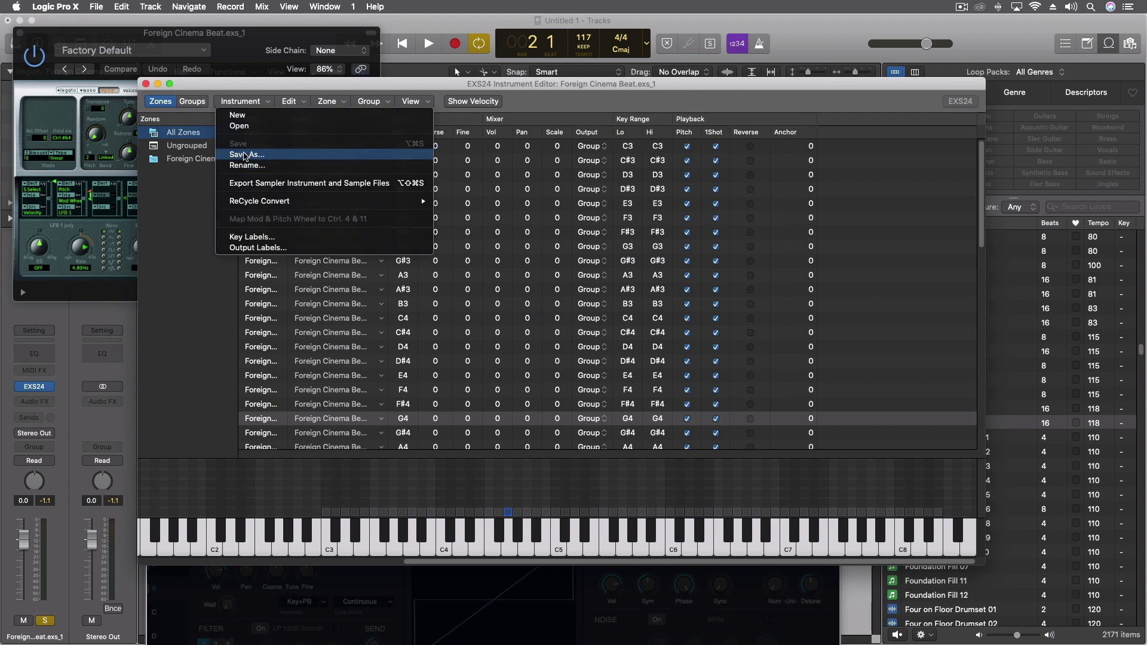
click(245, 154)
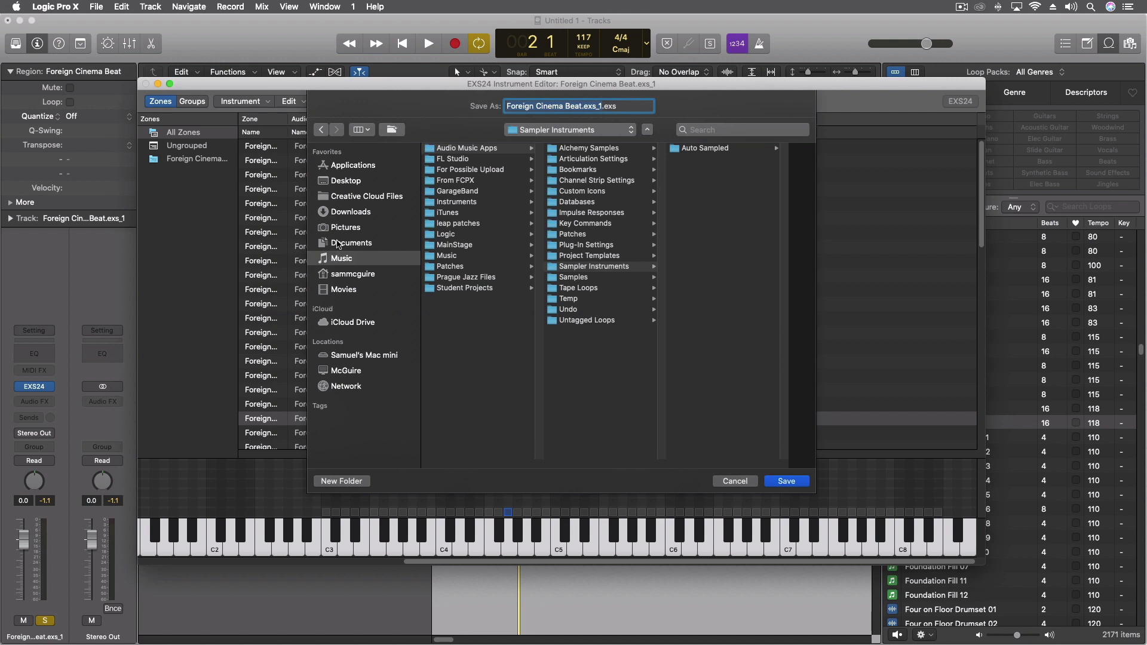
click(346, 182)
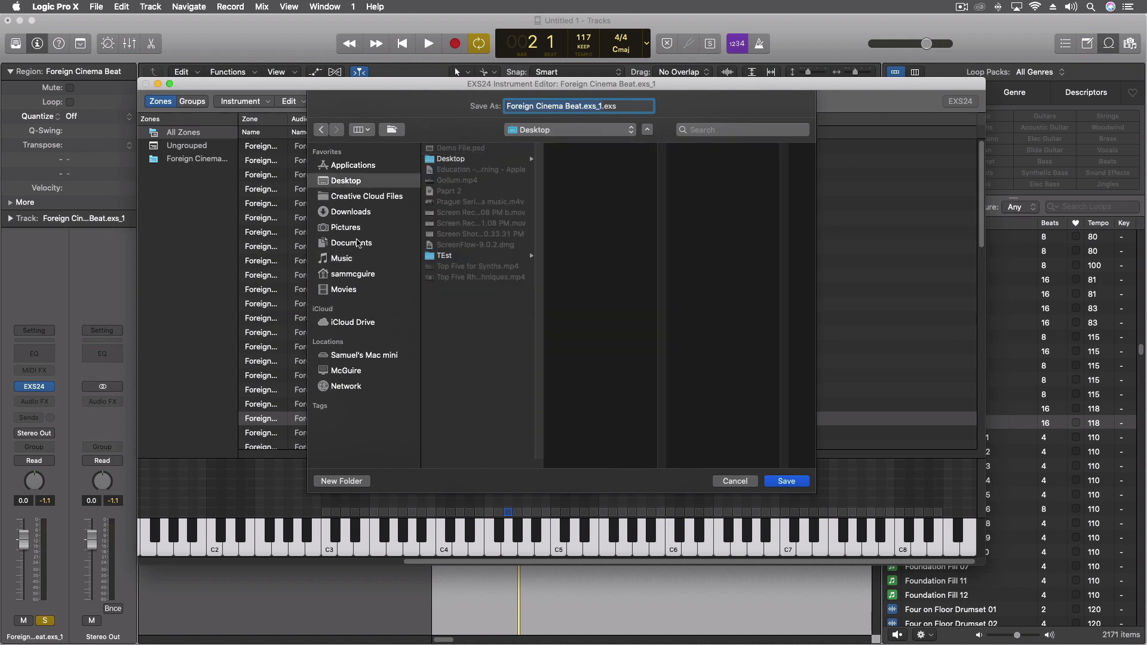
click(353, 257)
click(465, 203)
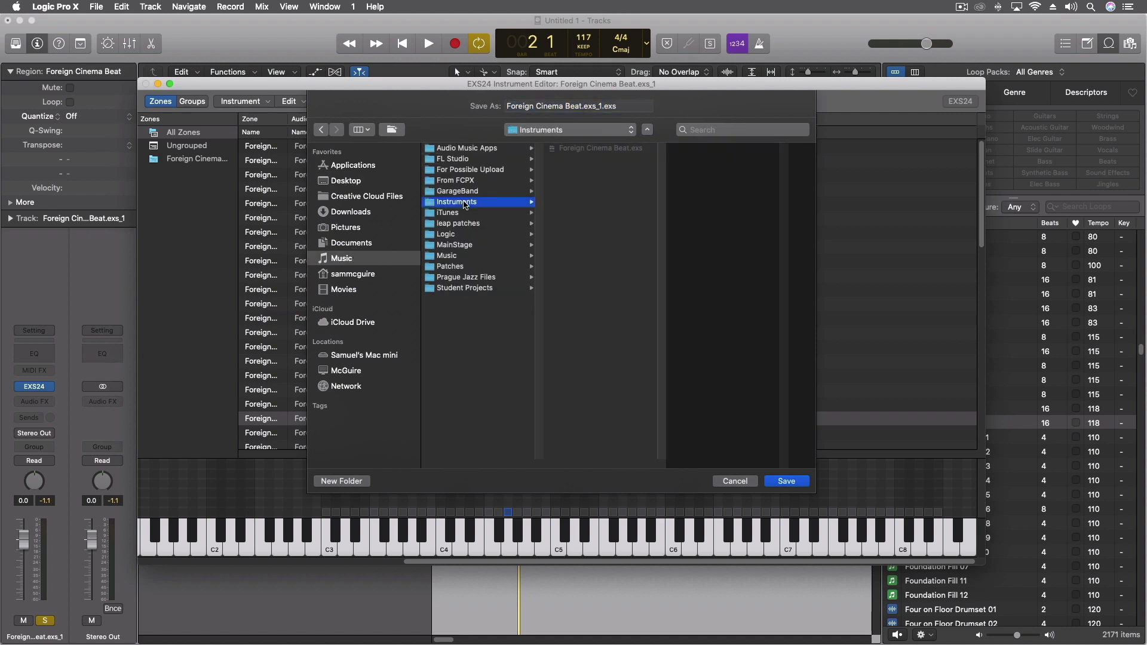
click(784, 479)
click(147, 85)
Bring the Alchemy window back up, cancel its sample loading and open the audio import browser for source C.
drag(483, 478, 493, 108)
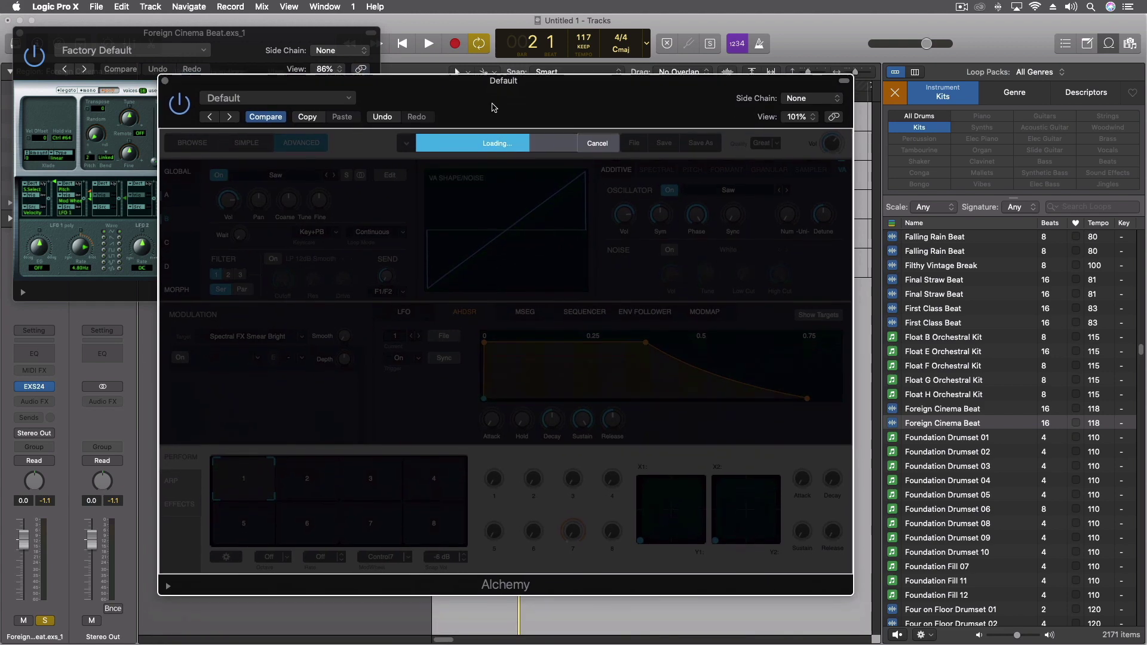
click(594, 145)
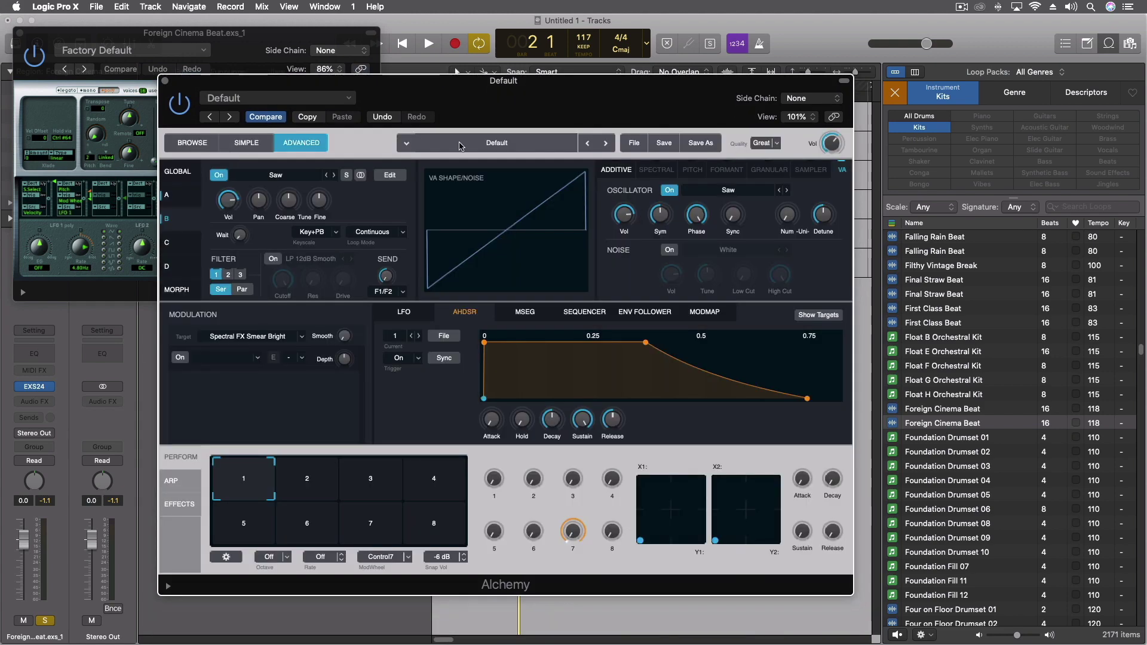
click(176, 242)
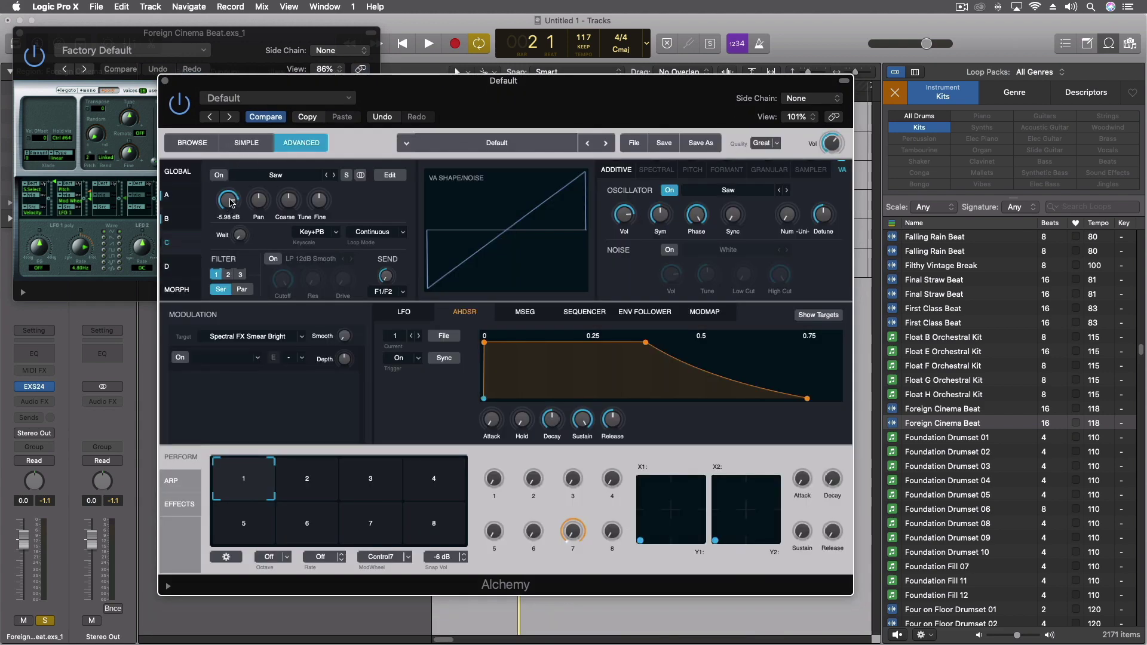
click(264, 177)
click(265, 191)
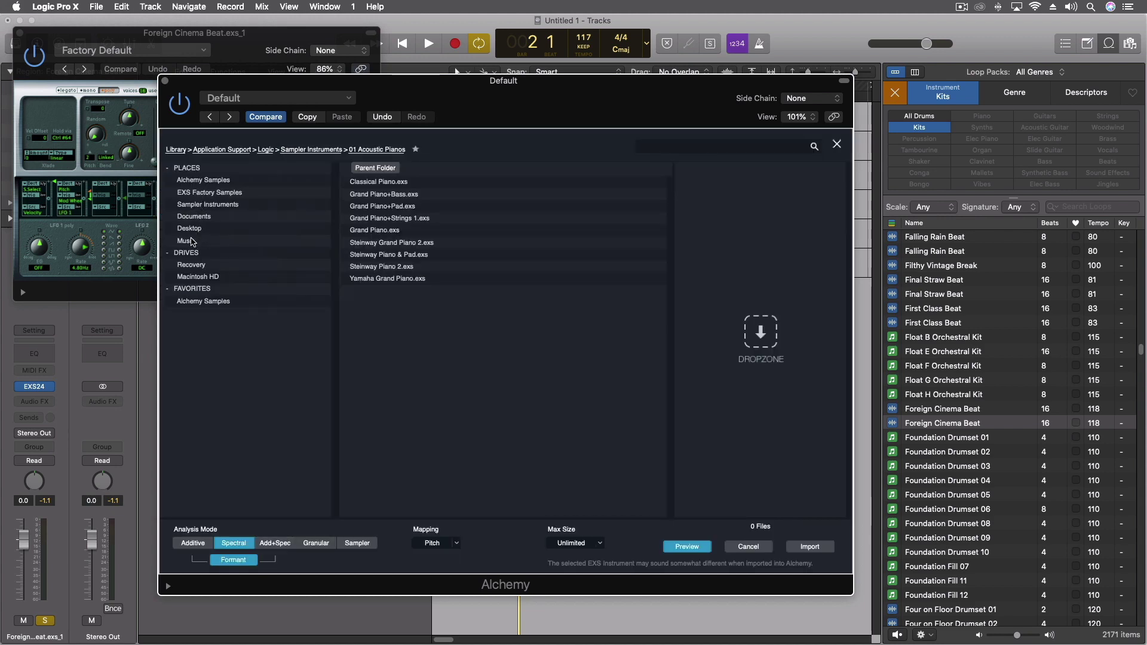
Import Foreign Cinema Beat.exs 1.exs from the Instruments folder within Music into source C in Sampler analysis mode.
click(192, 241)
double_click(364, 219)
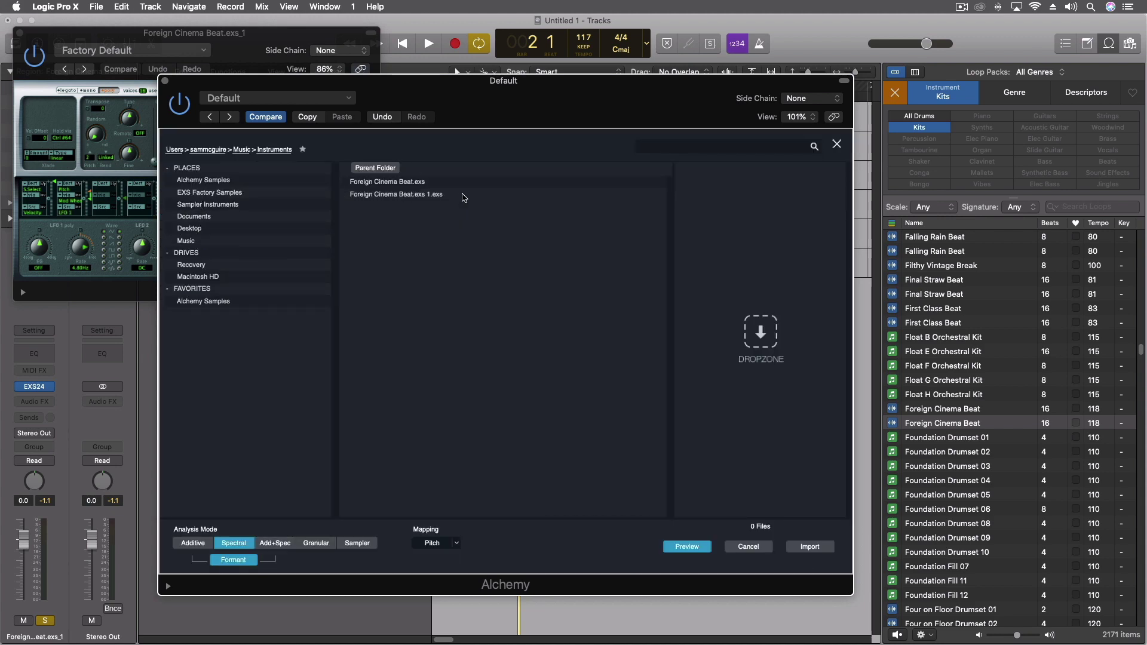
click(380, 196)
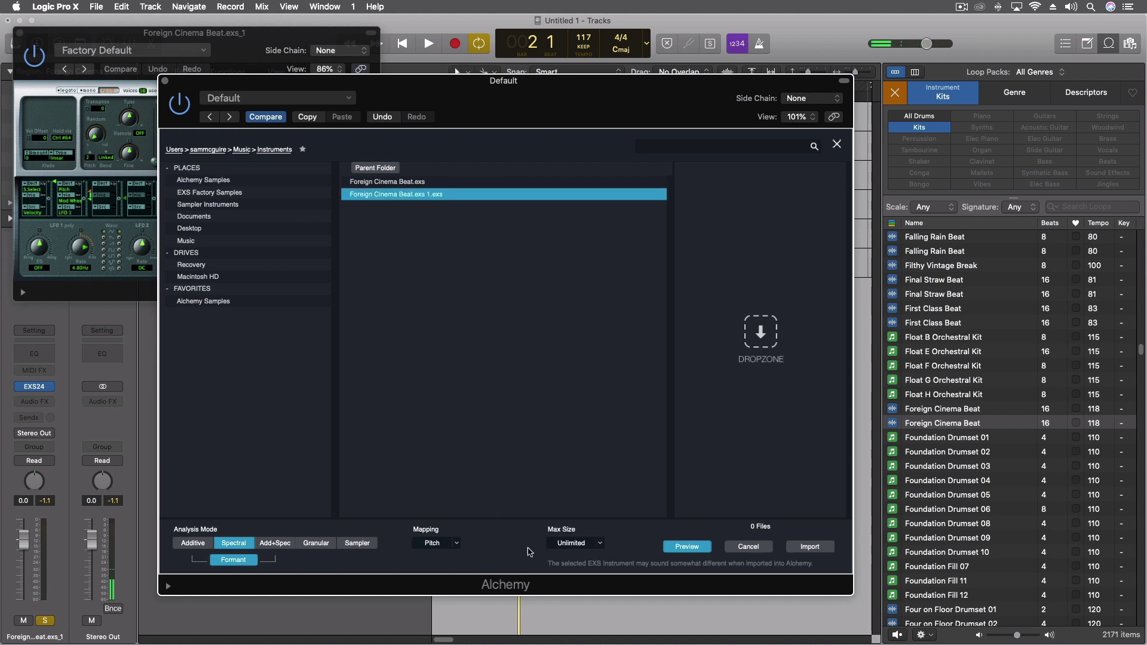
click(357, 543)
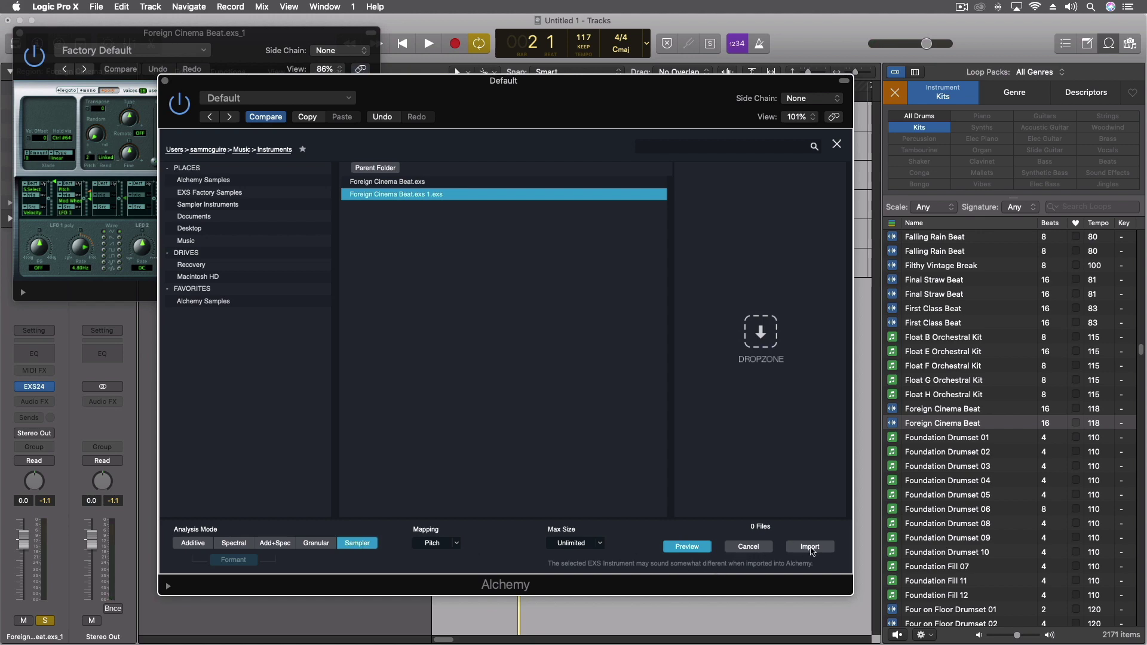
click(810, 547)
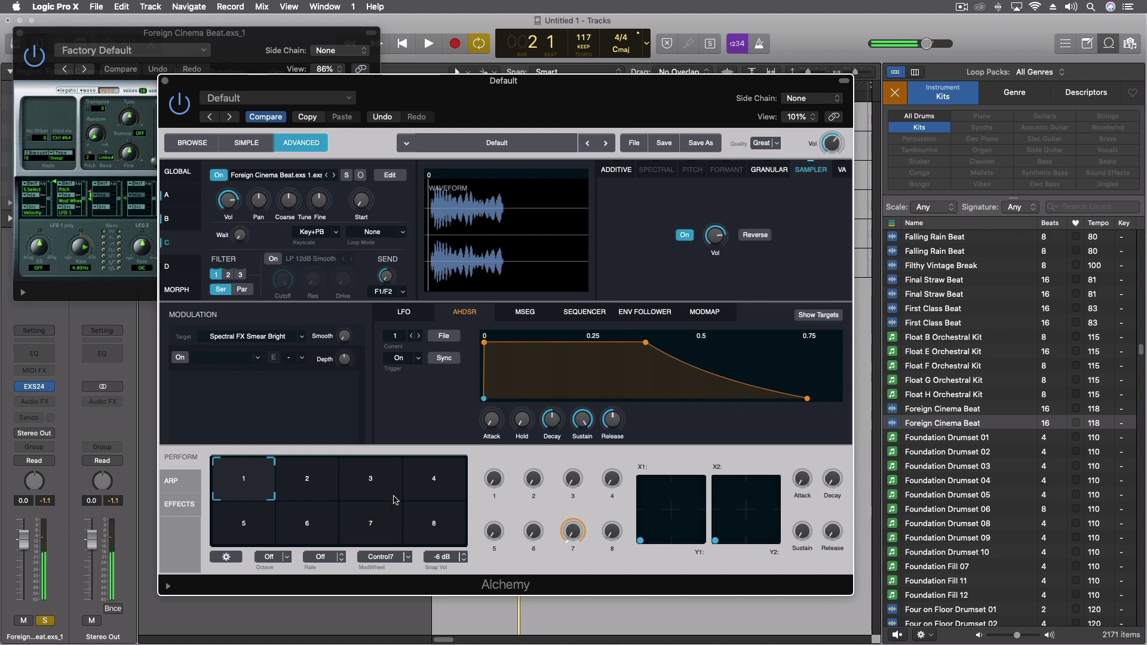
Move the Alchemy and EXS24 windows off the tracks, and move the Foreign Cinema Beat.exs_1 track's MIDI region onto track 1 at bar 1.
drag(451, 118, 769, 389)
drag(251, 52, 261, 389)
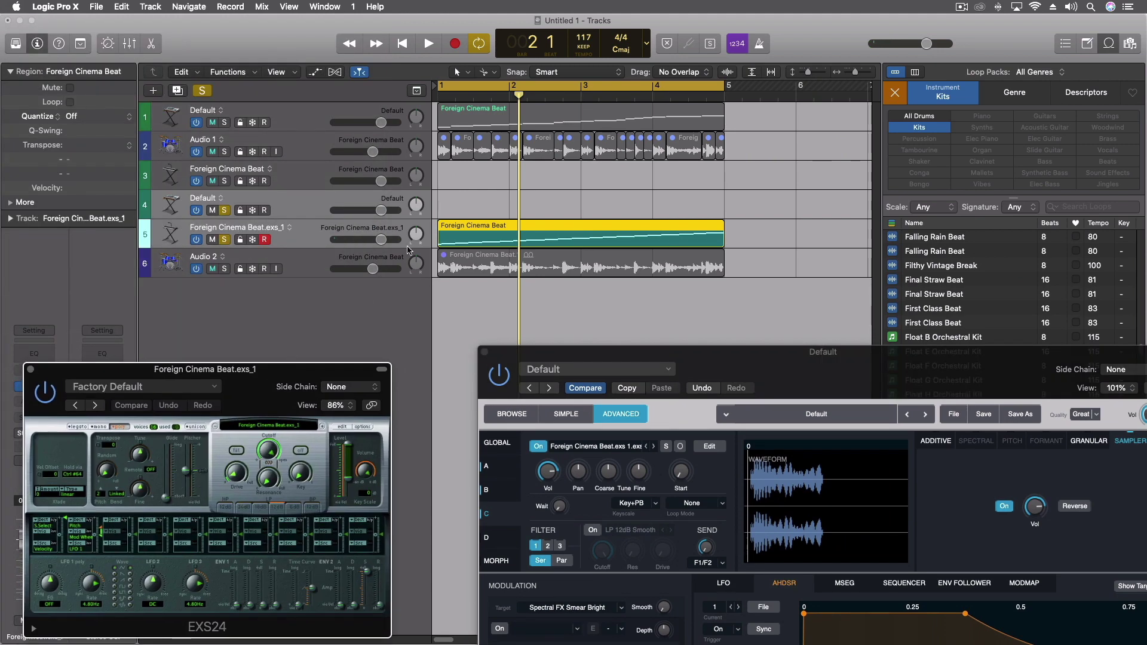
click(456, 115)
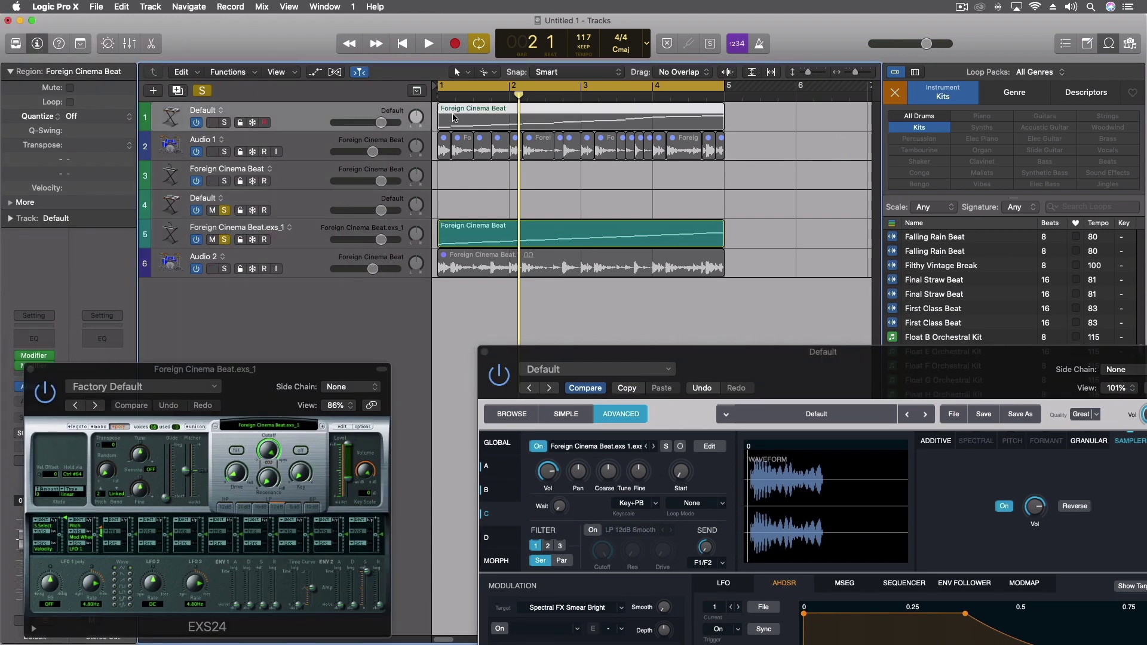
drag(456, 233, 449, 111)
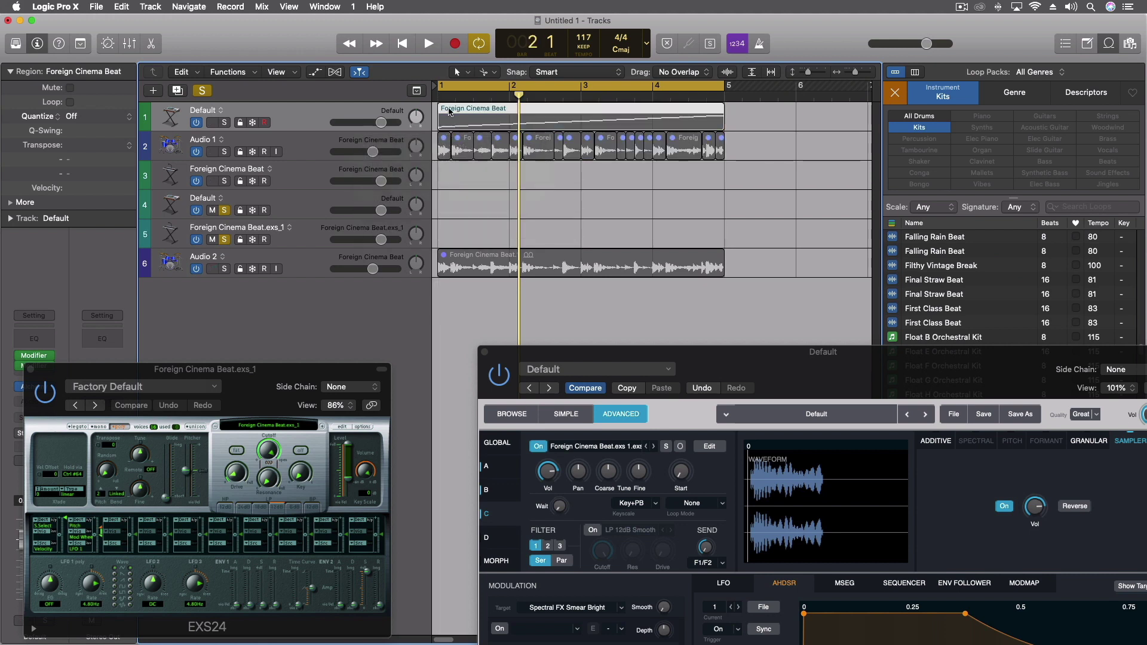
Solo track 1 and audition its Foreign Cinema Beat region.
click(224, 122)
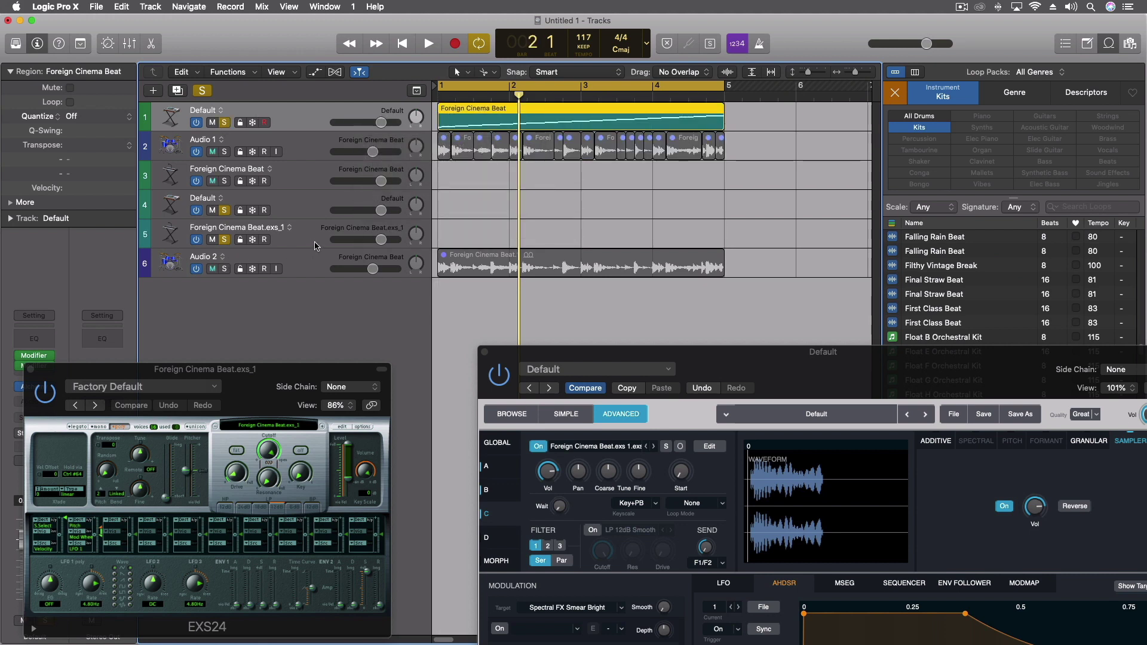
key(space)
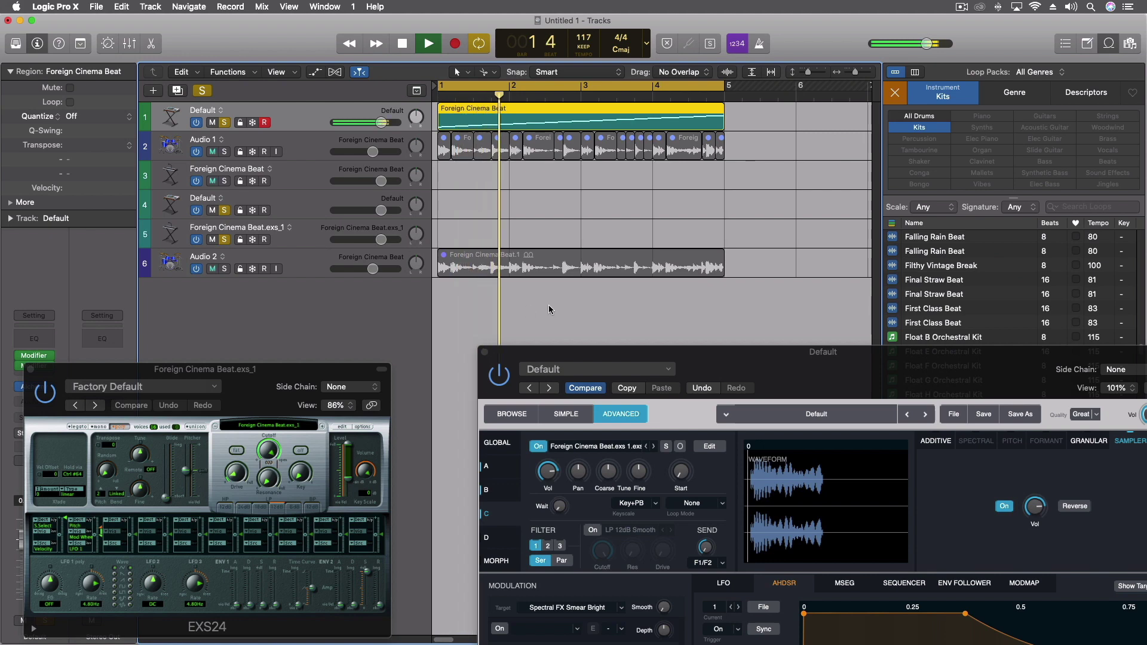
key(space)
Bring Alchemy fully into view, show its global source overview and turn off source B.
drag(555, 351, 391, 119)
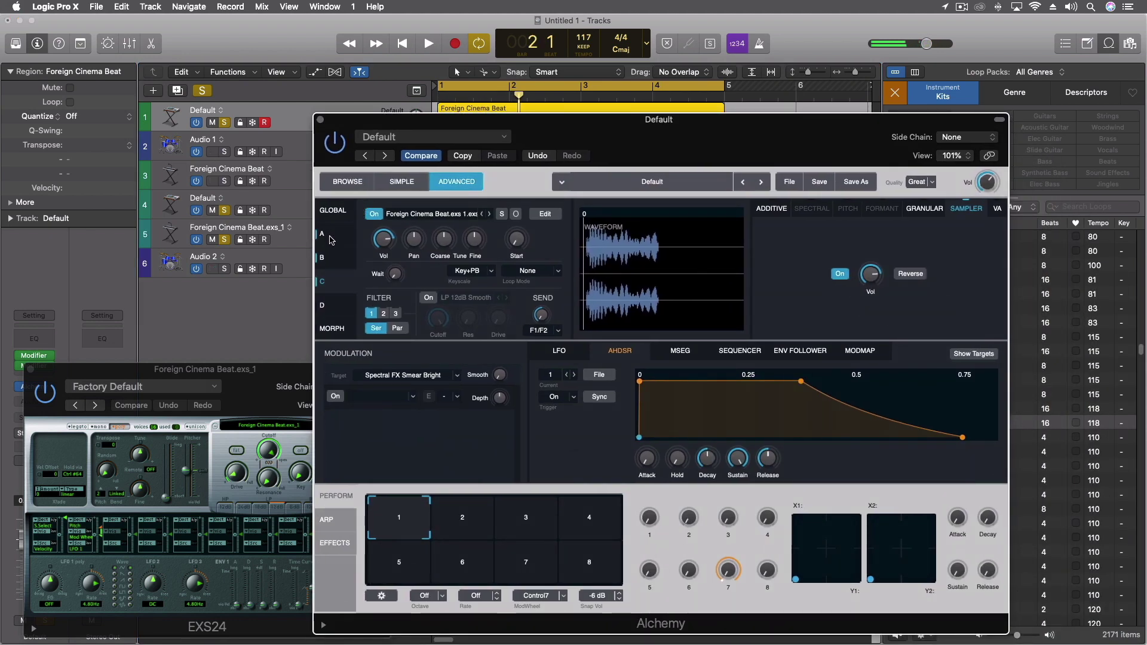
click(333, 210)
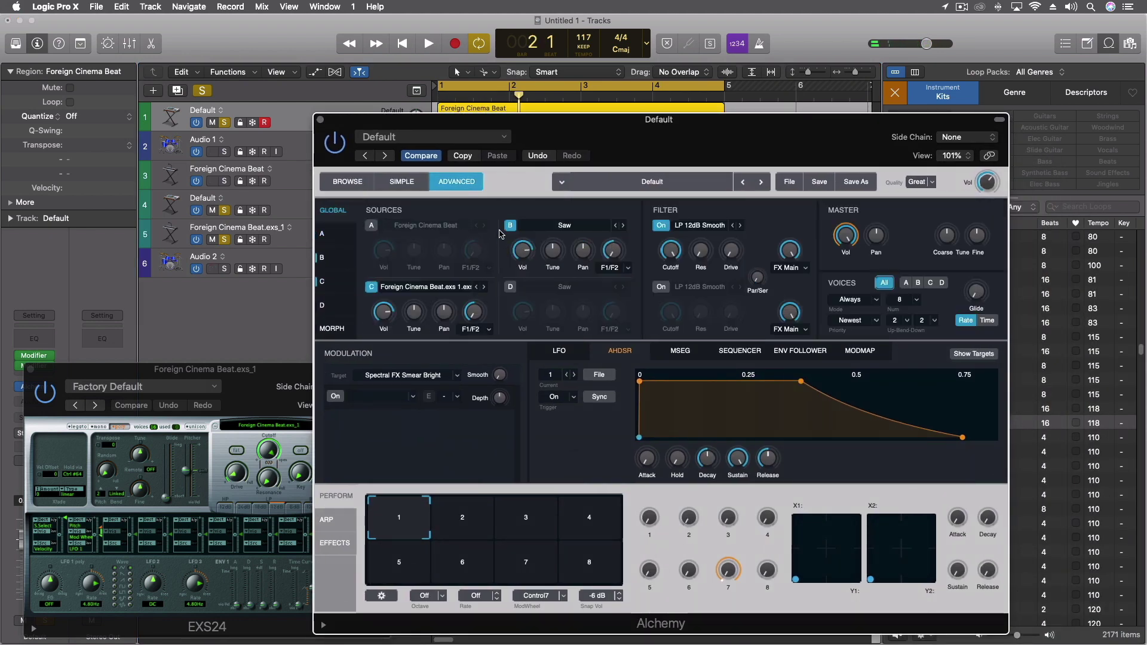
click(519, 226)
click(510, 226)
click(511, 226)
Move the Alchemy window below track 1, audition the region with only source C active, and close the Alchemy window.
drag(541, 130, 544, 262)
key(space)
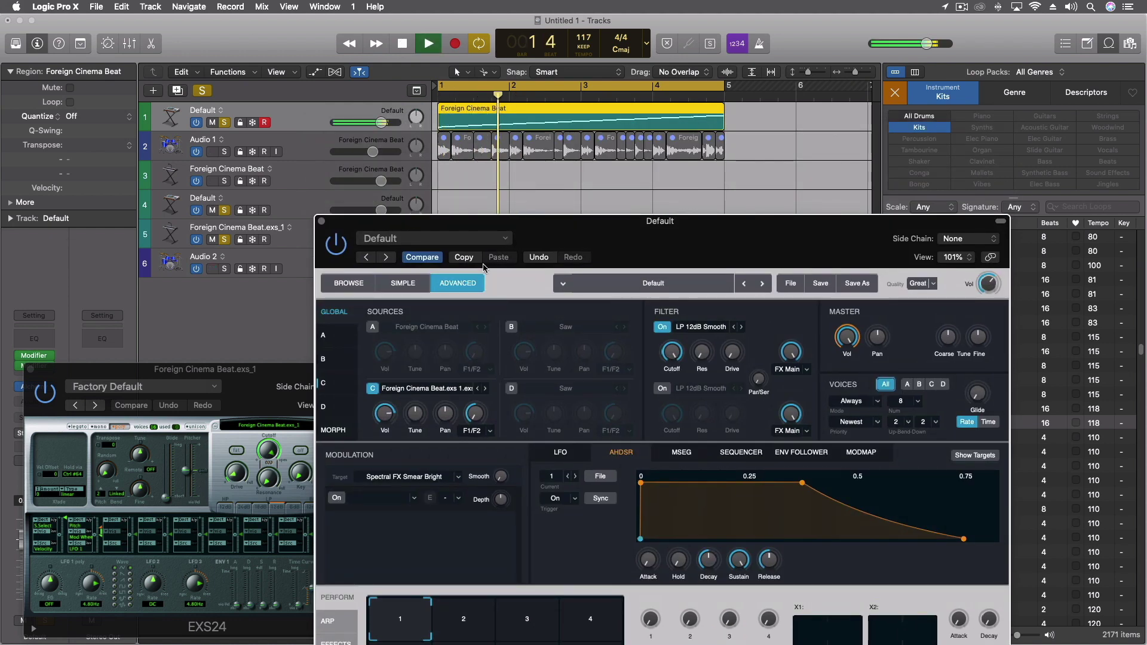
key(space)
drag(555, 239, 529, 259)
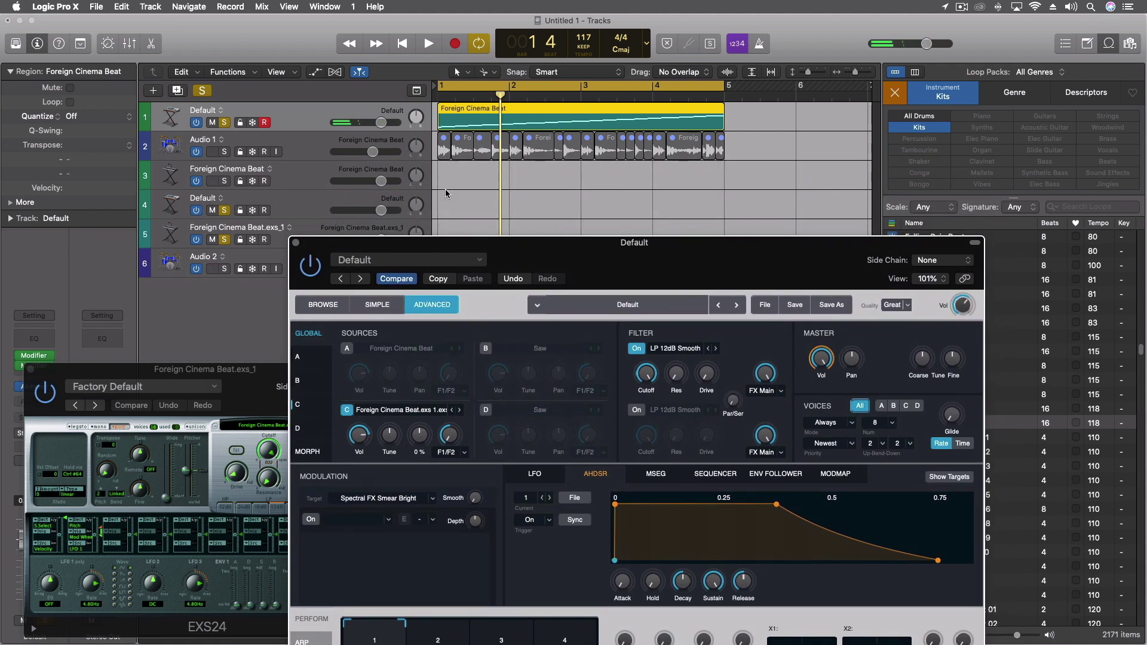
click(295, 244)
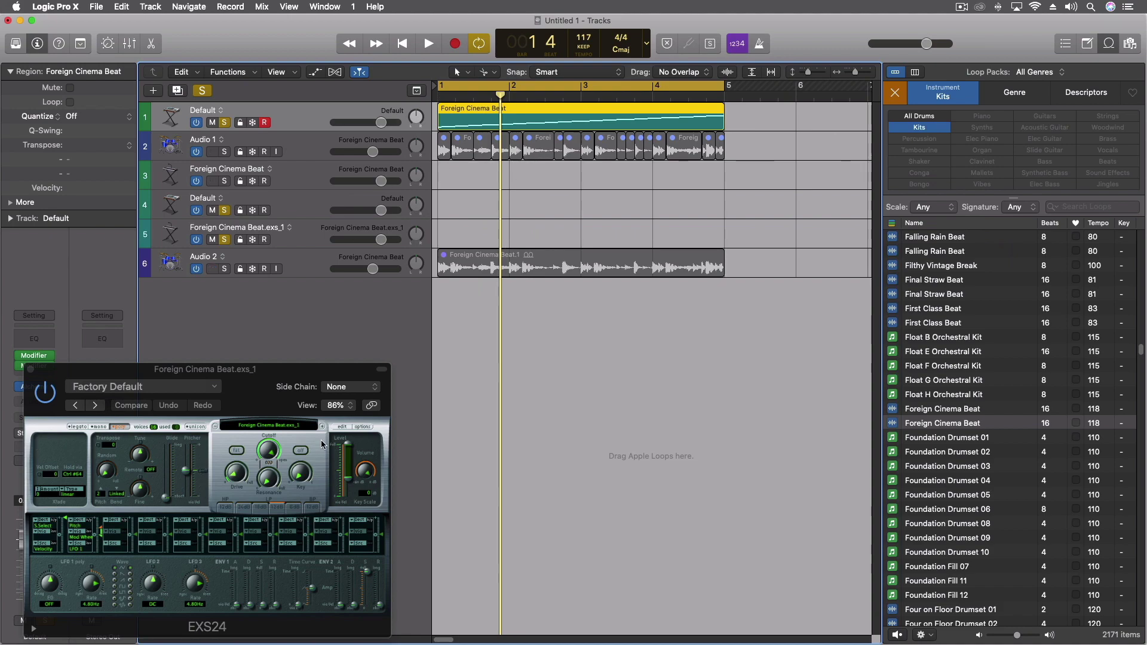
Launch MainStage 3 and open the Sampling IDAM concert from My Concerts.
mouse_move(340, 634)
click(93, 636)
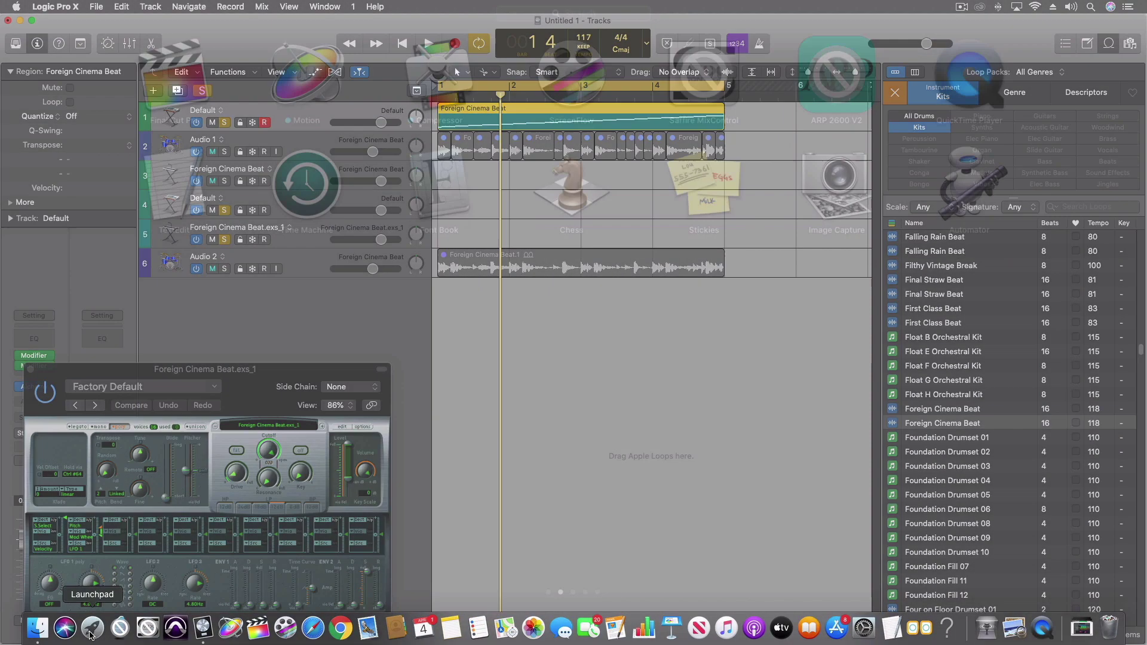
scroll(428, 274, left, 3)
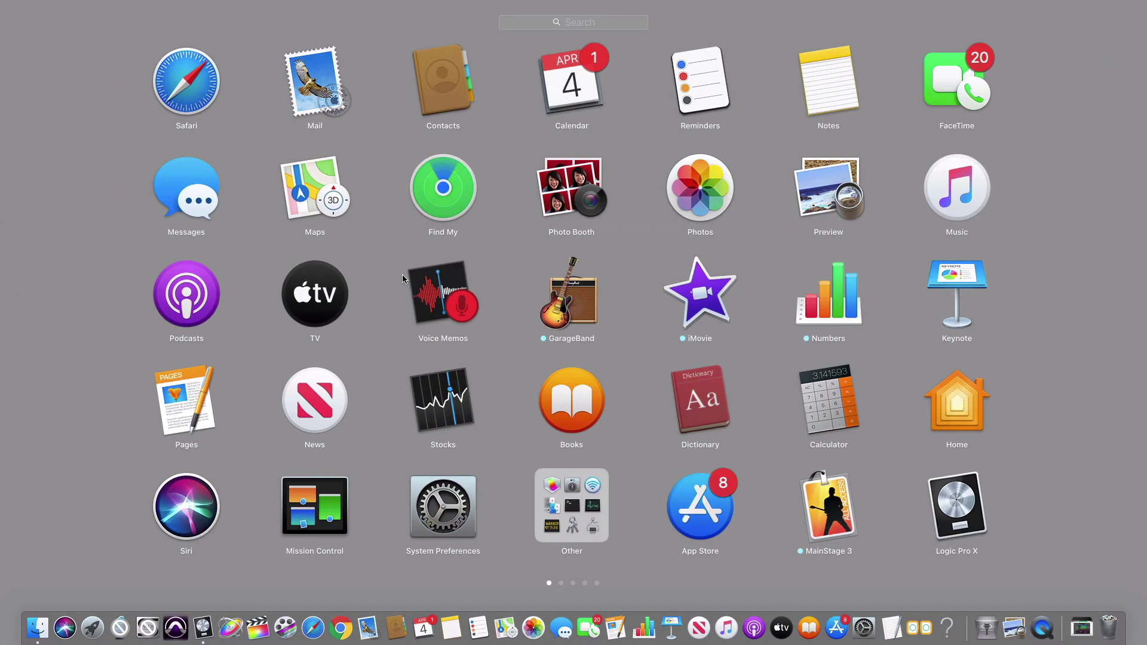
click(839, 490)
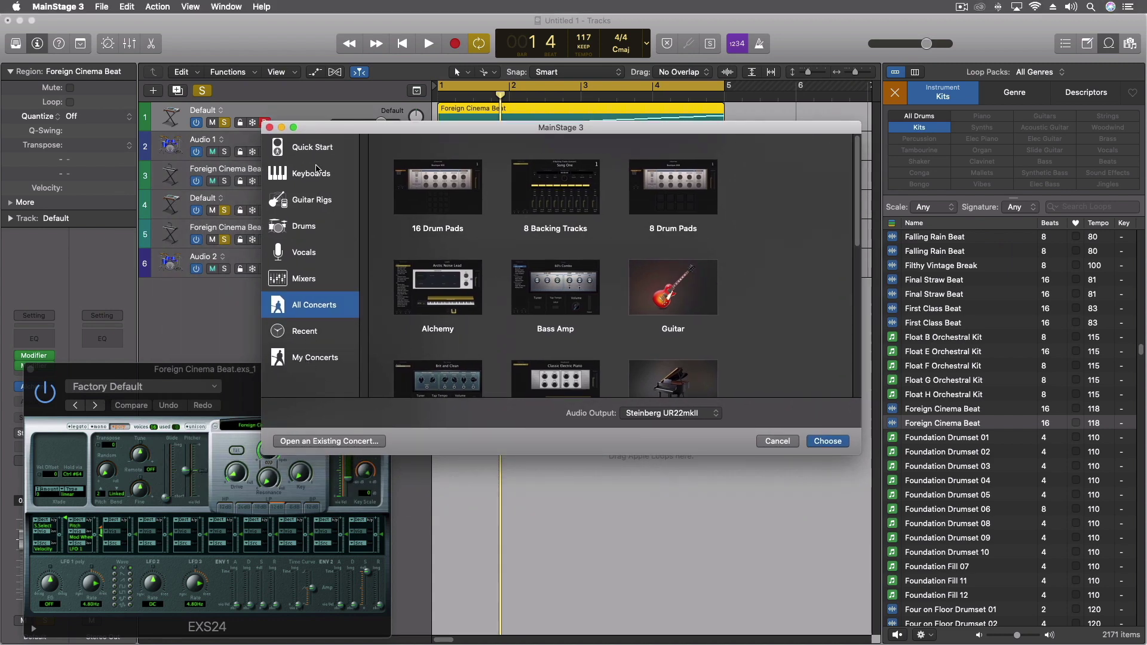
click(313, 153)
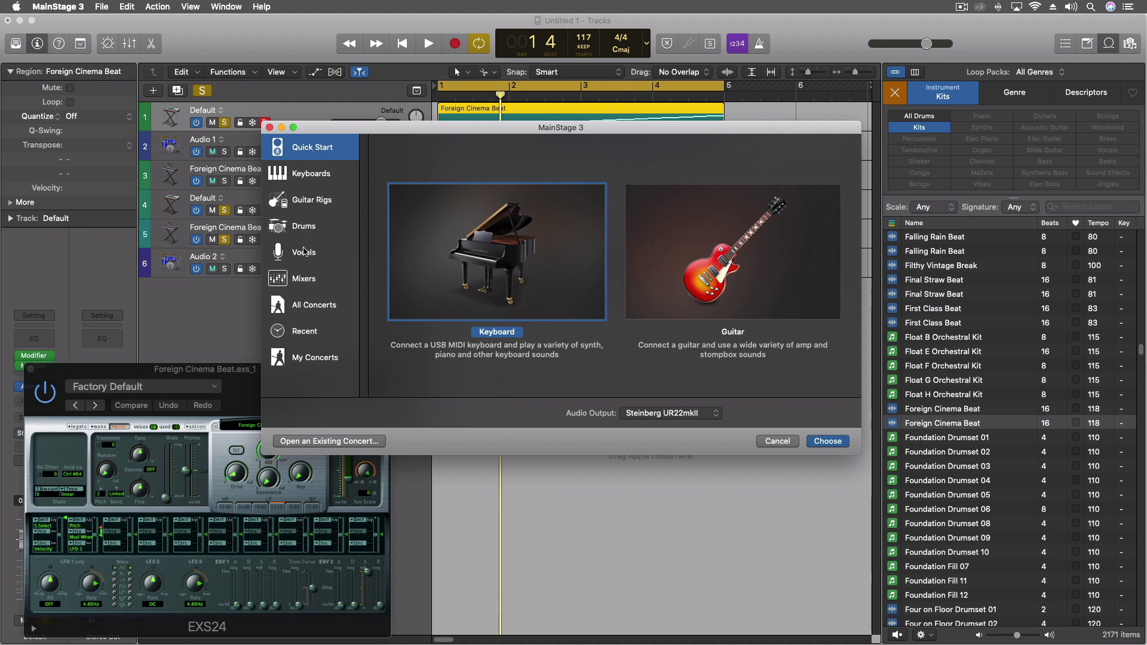
click(302, 355)
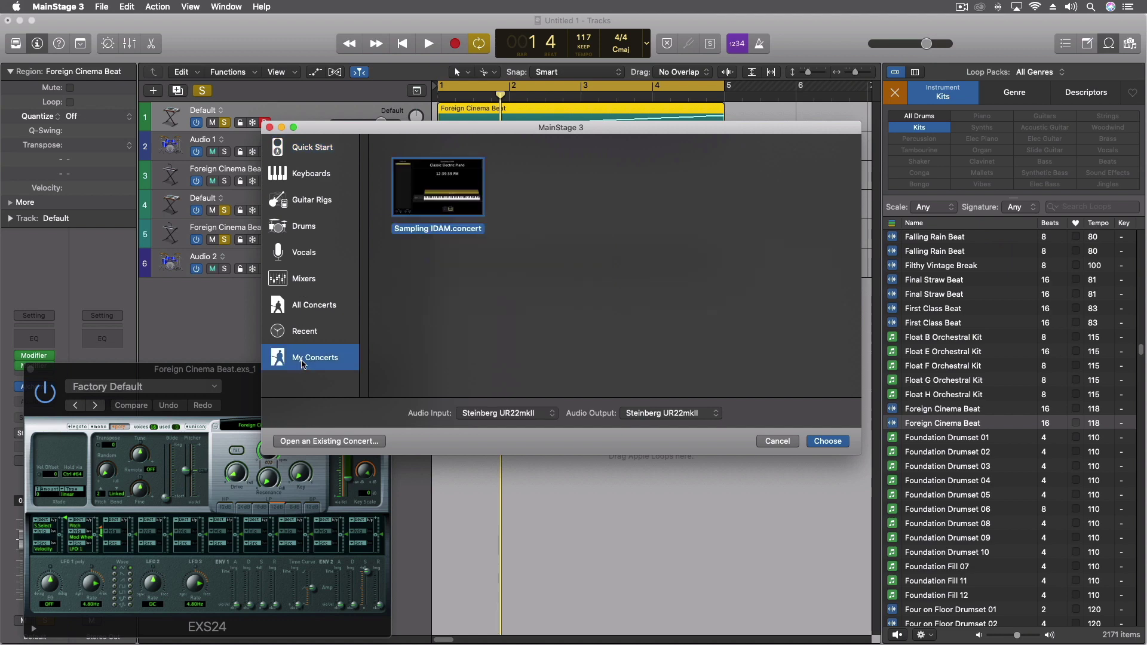
double_click(445, 201)
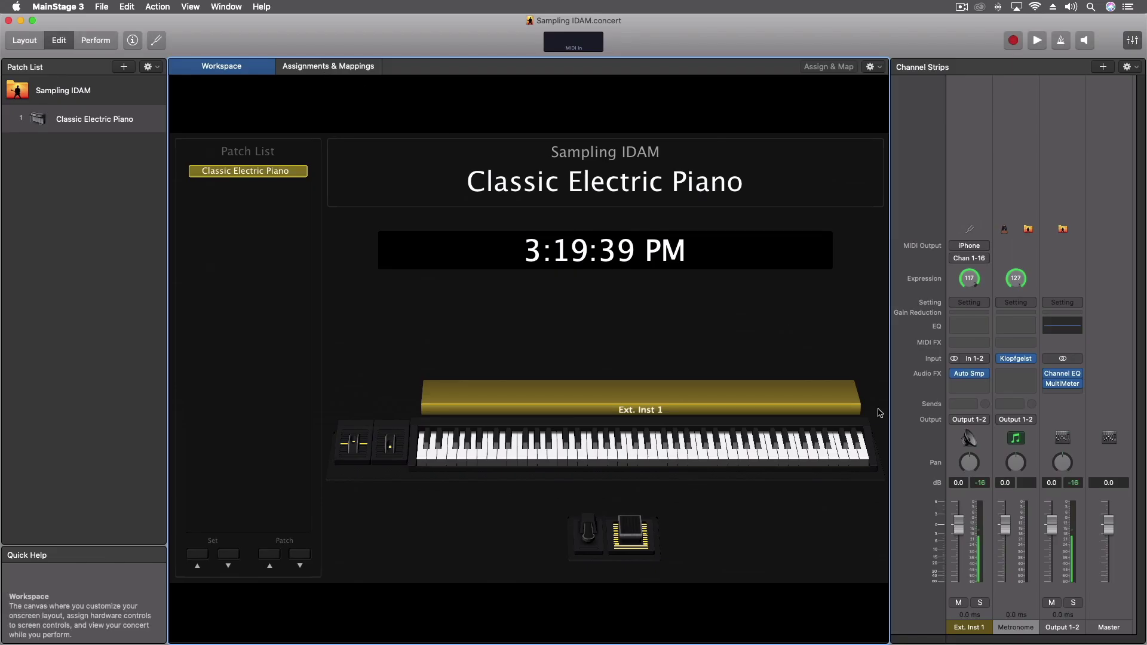
Mute the Ext. Inst 1 channel strip and create one software instrument channel strip.
click(958, 602)
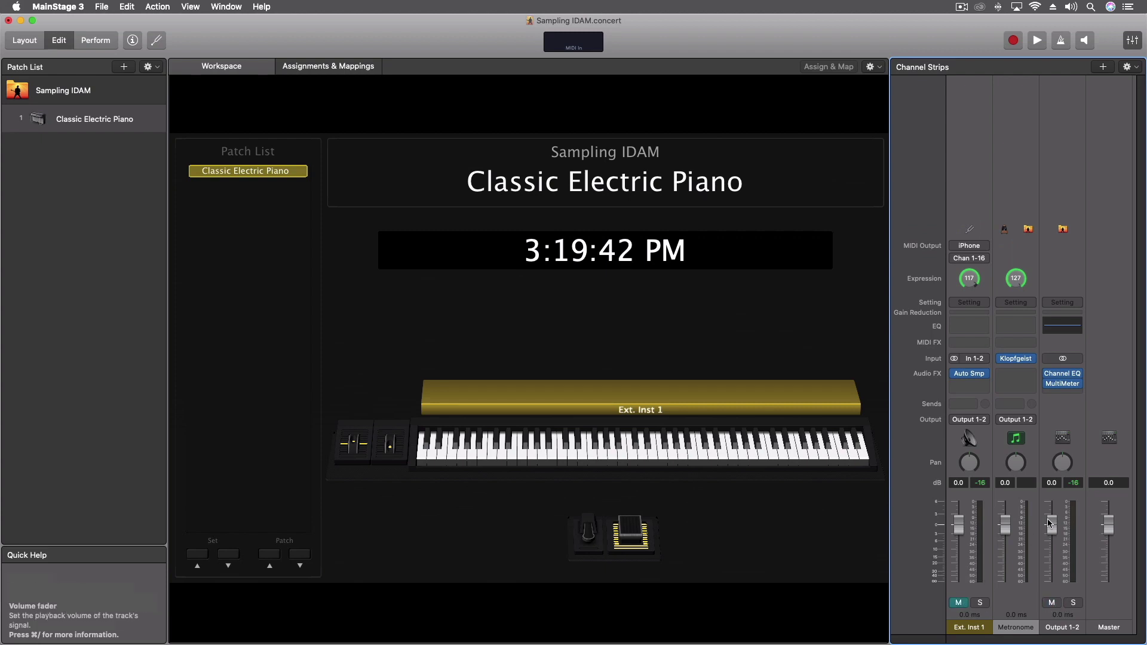
click(1104, 68)
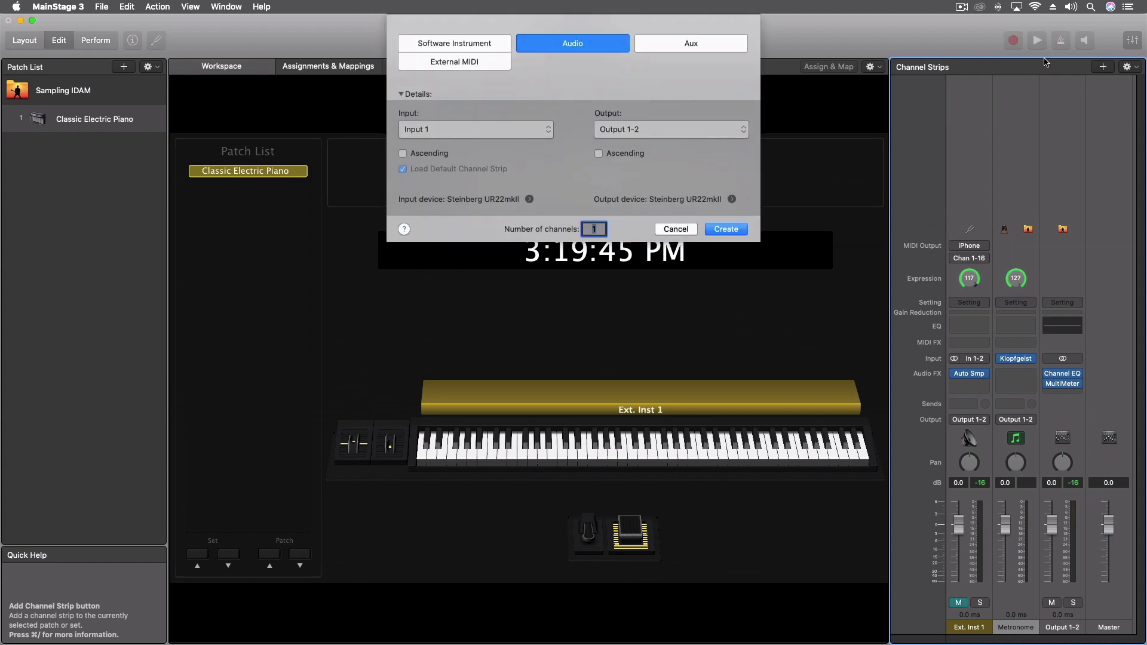
click(465, 47)
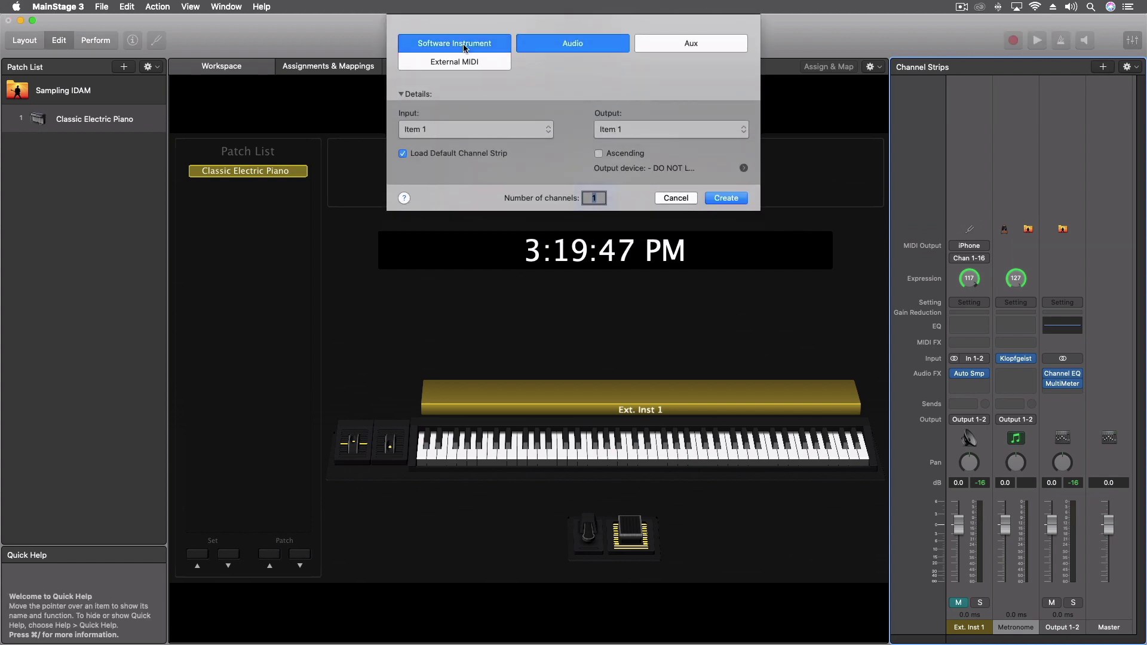
click(725, 197)
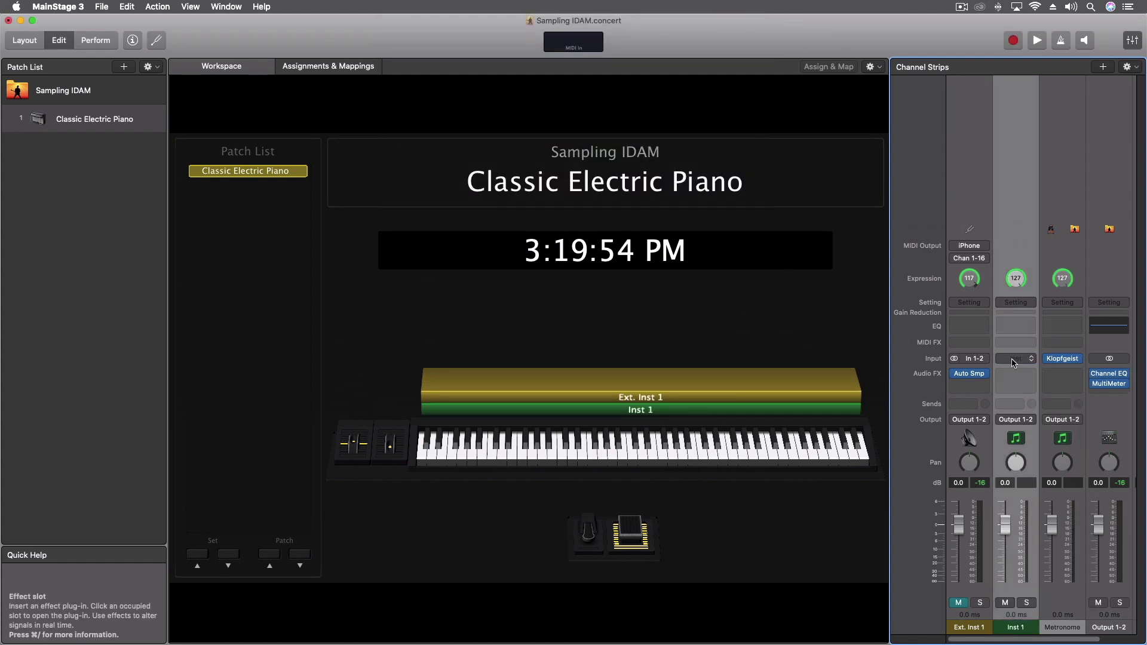
Insert a stereo External Instrument on the Inst 1 channel strip and close its plug-in window.
click(1013, 360)
mouse_move(1015, 382)
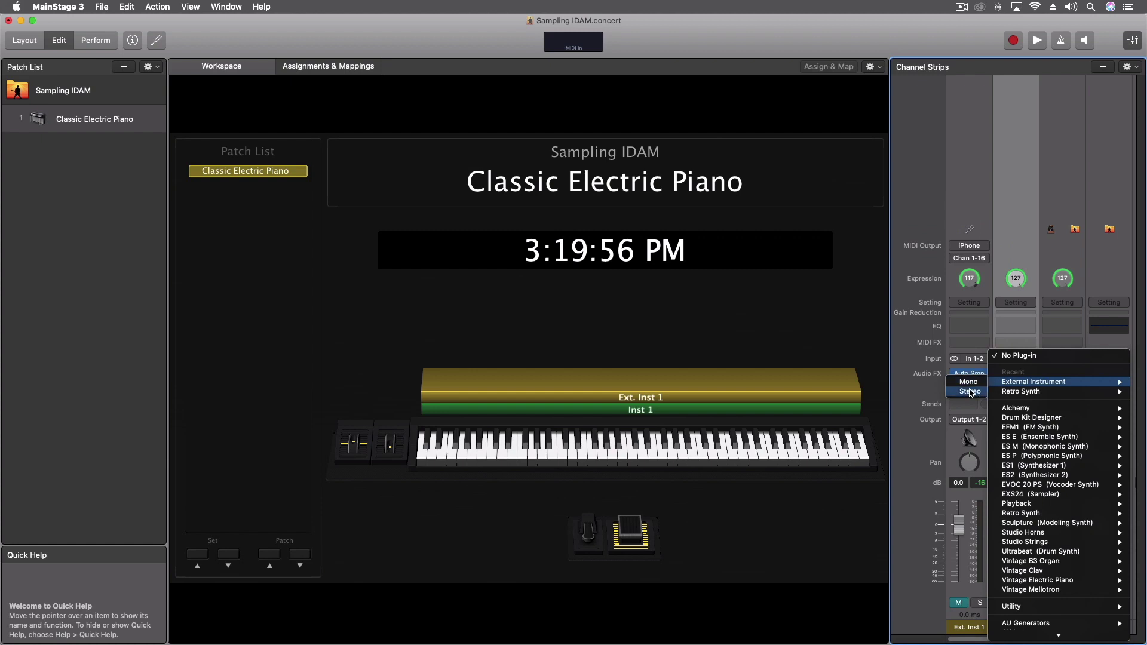
click(970, 393)
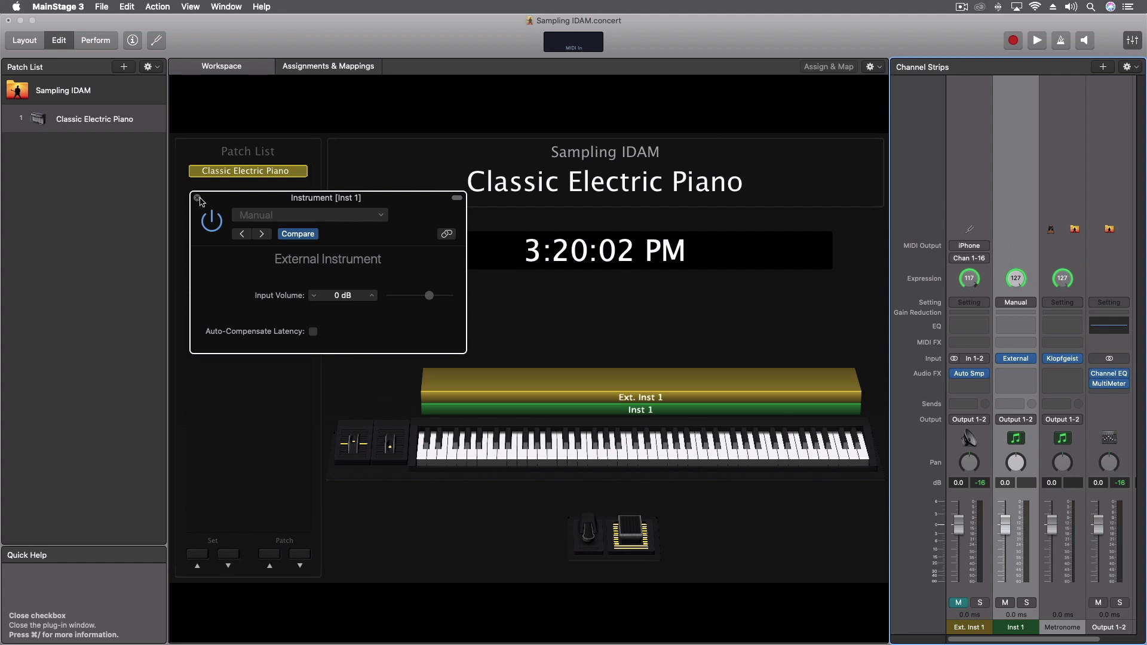
click(198, 198)
Insert the stereo Auto Sampler as an audio effect on the Inst 1 channel strip.
click(1016, 375)
mouse_move(1032, 418)
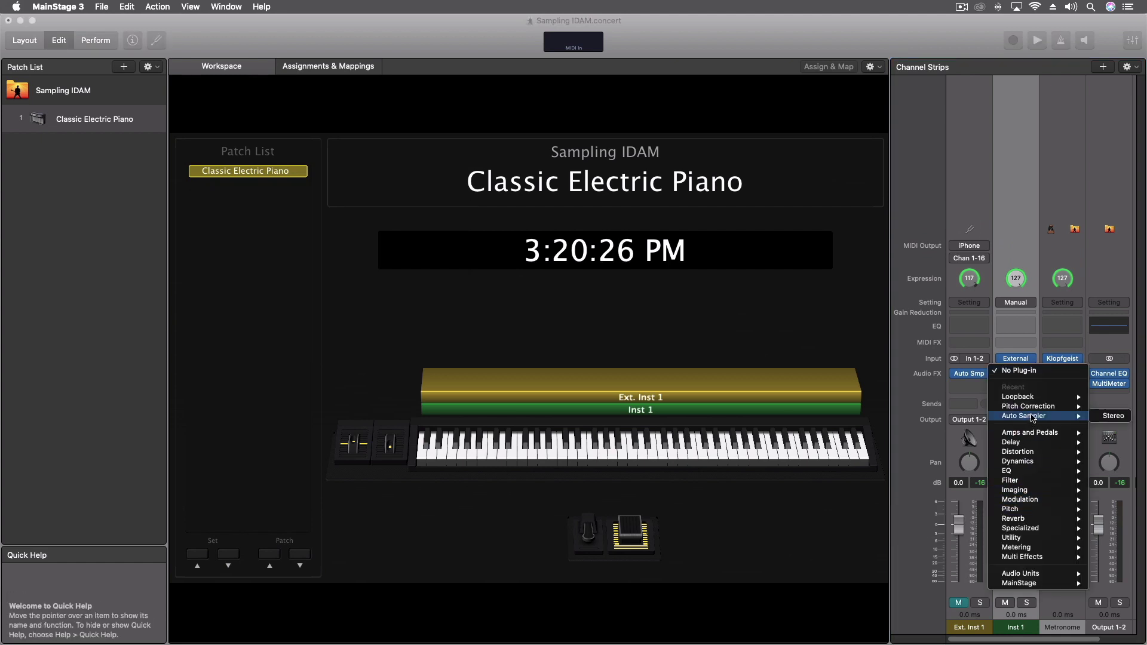
click(1113, 415)
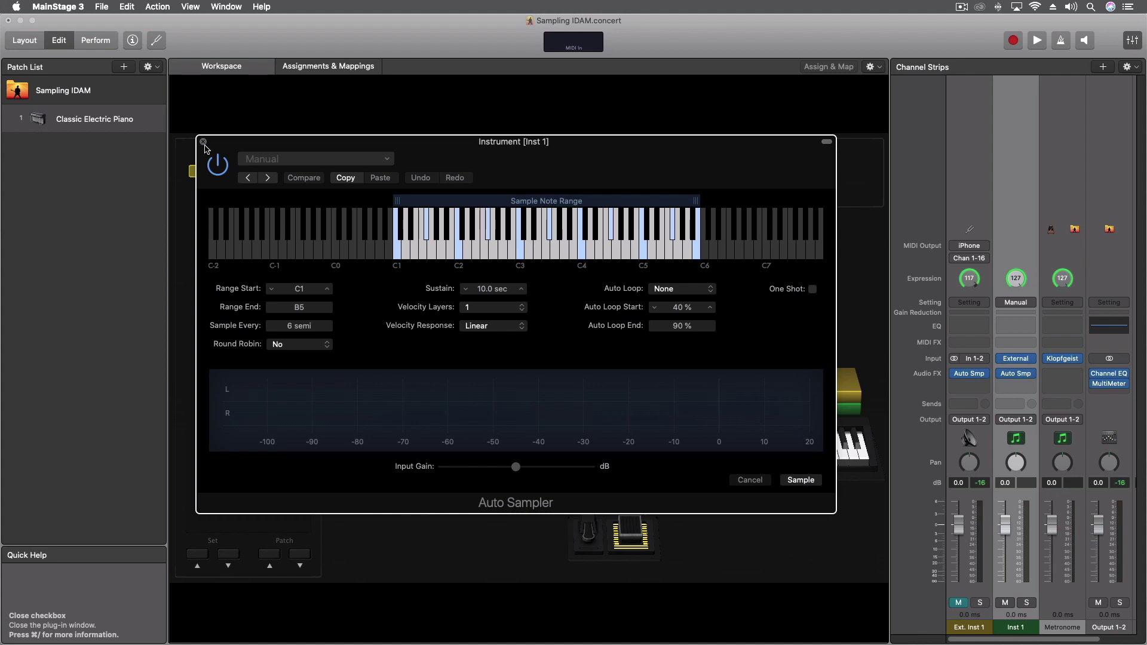
Switch back to Logic Pro X and move the EXS24 window slightly up.
key(super+Tab)
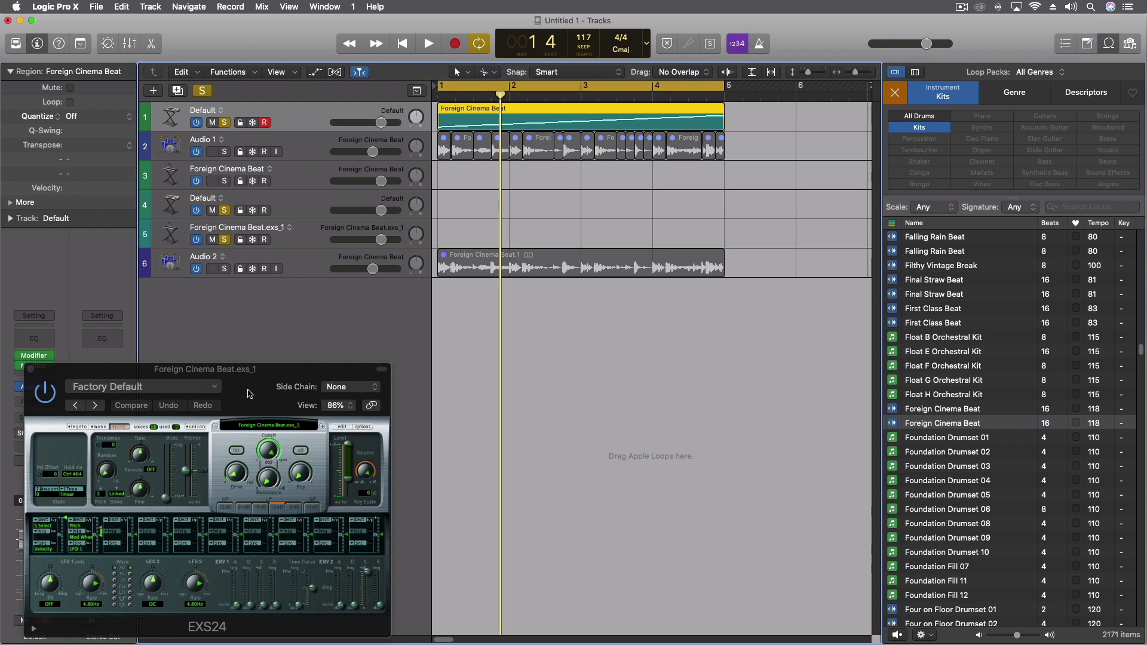
drag(250, 394, 247, 383)
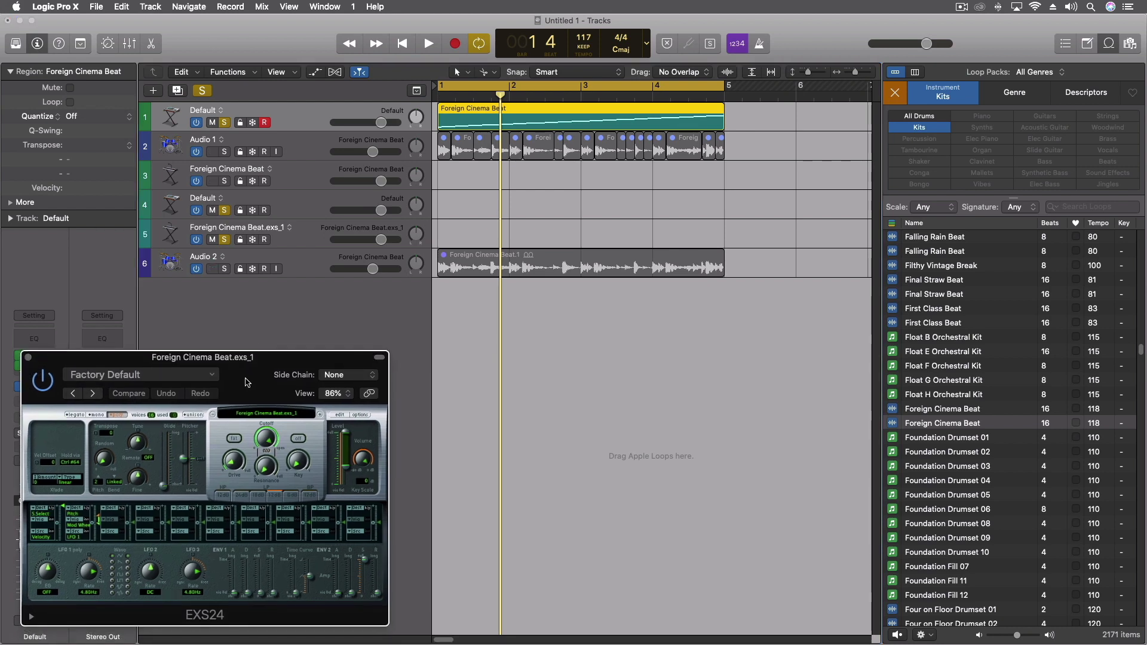